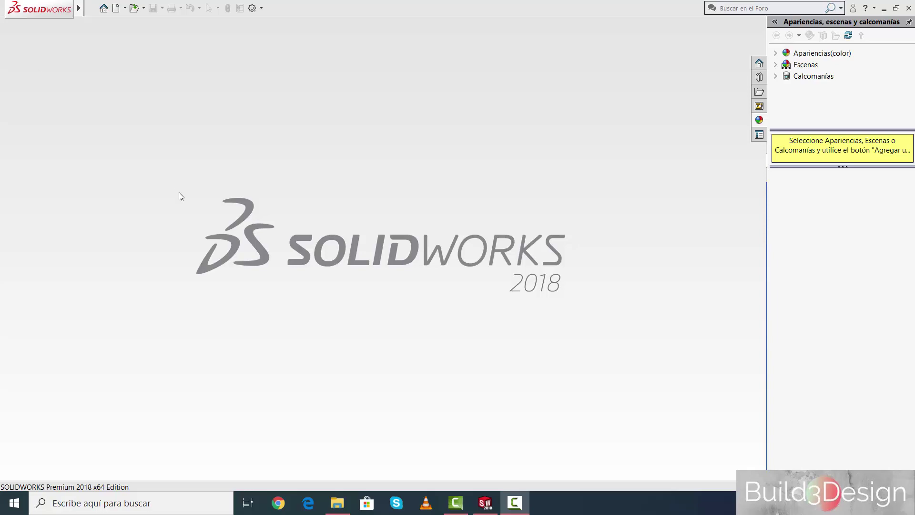
Step: Minimize SOLIDWORKS and open the folder holding the Tapa_descarga part
left_click(884, 9)
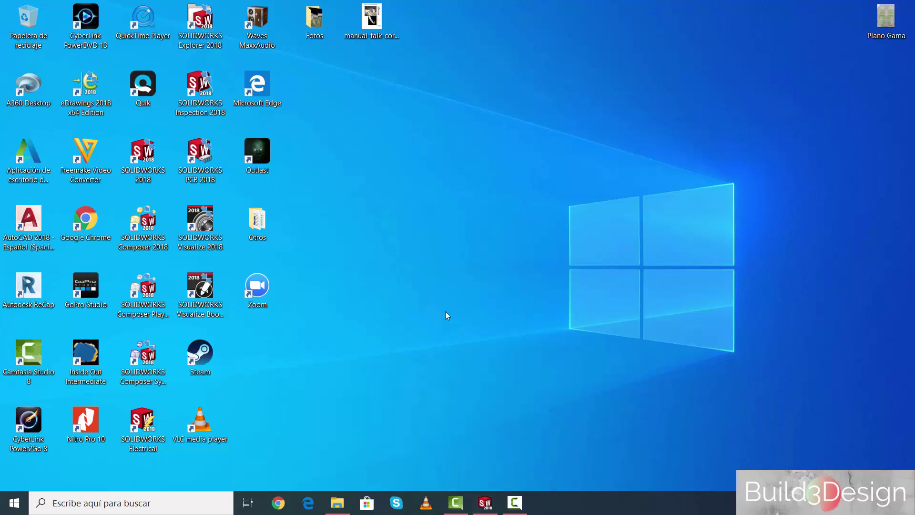
left_click(348, 507)
Step: Open Tapa_descarga, orbit to inspect it, and roll the history back above Croquis1
left_click(301, 304)
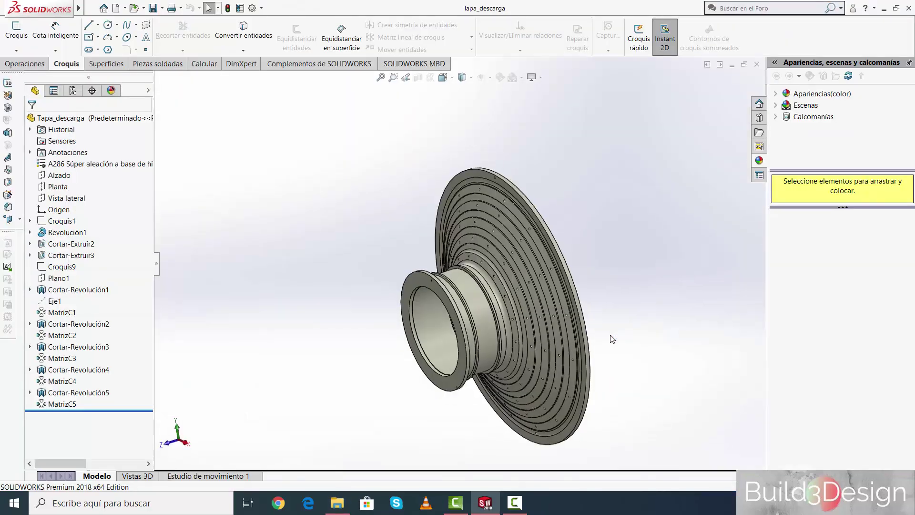
key("f")
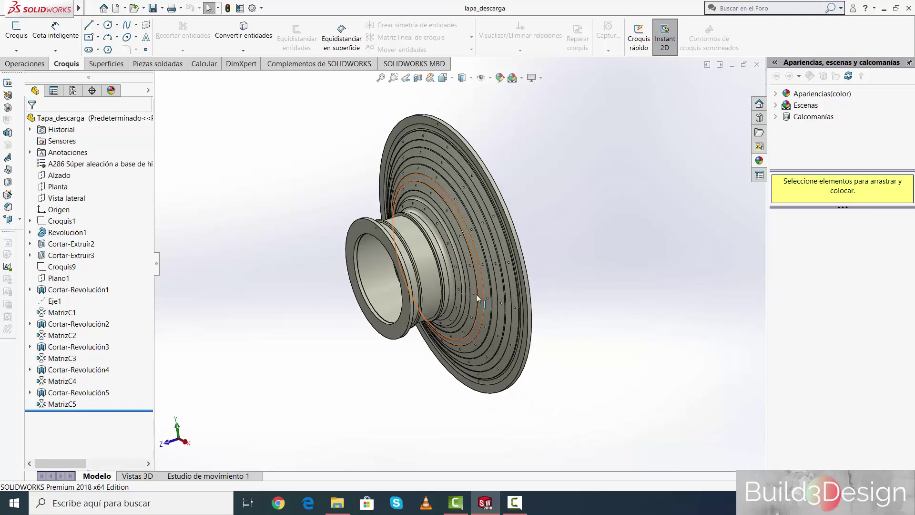
mouse_move(475, 286)
middle_mouse_down()
mouse_move(613, 310)
mouse_move(639, 302)
mouse_move(507, 272)
mouse_move(473, 285)
mouse_move(562, 333)
mouse_move(490, 242)
mouse_move(451, 320)
mouse_move(594, 313)
mouse_move(543, 310)
mouse_move(384, 353)
mouse_move(562, 376)
mouse_move(395, 401)
mouse_move(353, 419)
mouse_move(364, 435)
mouse_move(374, 425)
mouse_move(425, 440)
middle_mouse_up()
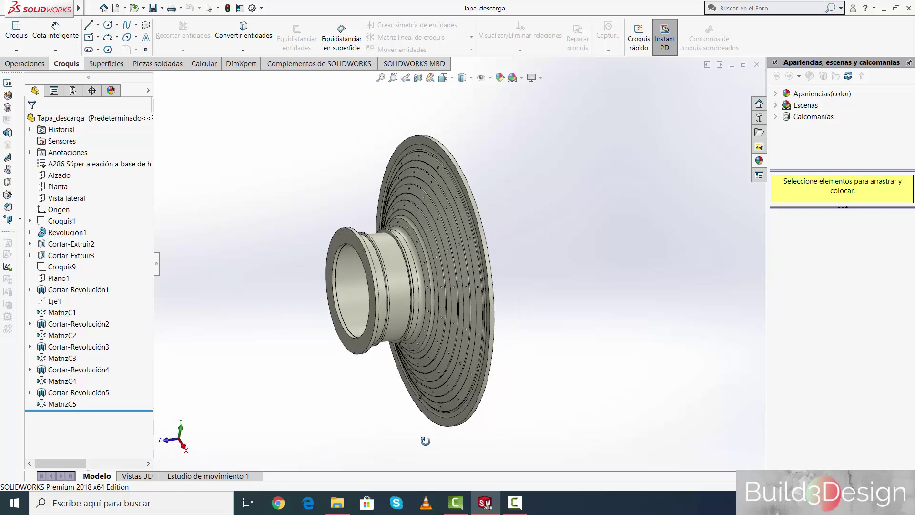
mouse_move(368, 388)
middle_mouse_down()
mouse_move(377, 312)
mouse_move(410, 315)
middle_mouse_up()
scroll(415, 300, "down", 2)
scroll(433, 291, "down", 3)
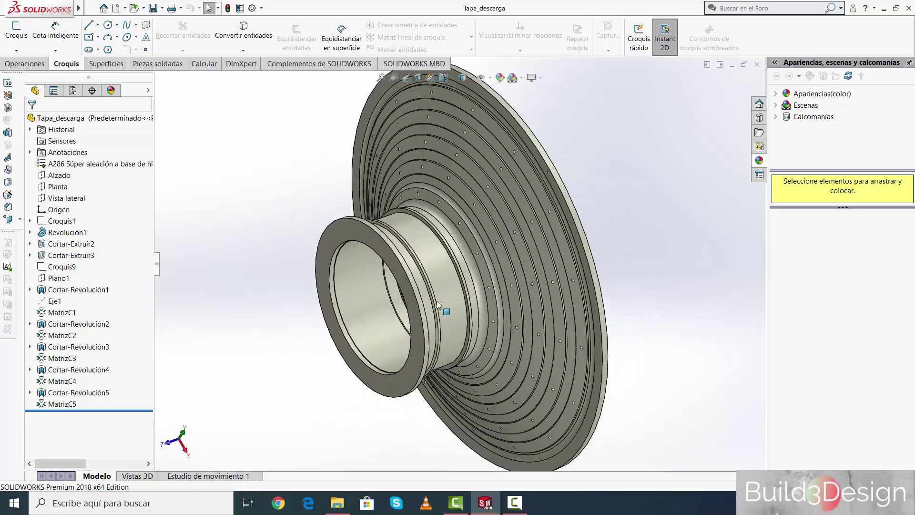
left_click(141, 410)
left_click_drag(142, 410, 114, 218)
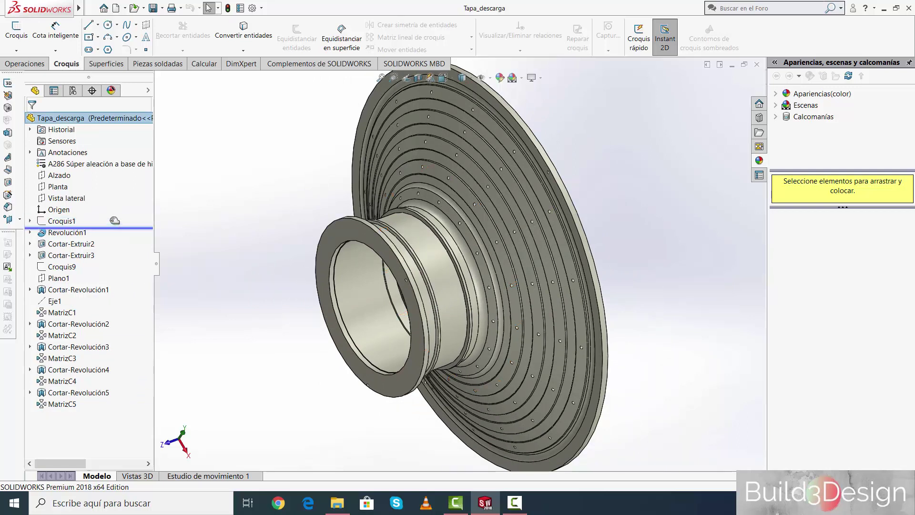
Step: Roll the history forward just past Croquis1 and edit the Croquis1 sketch
left_click_drag(119, 216, 114, 227)
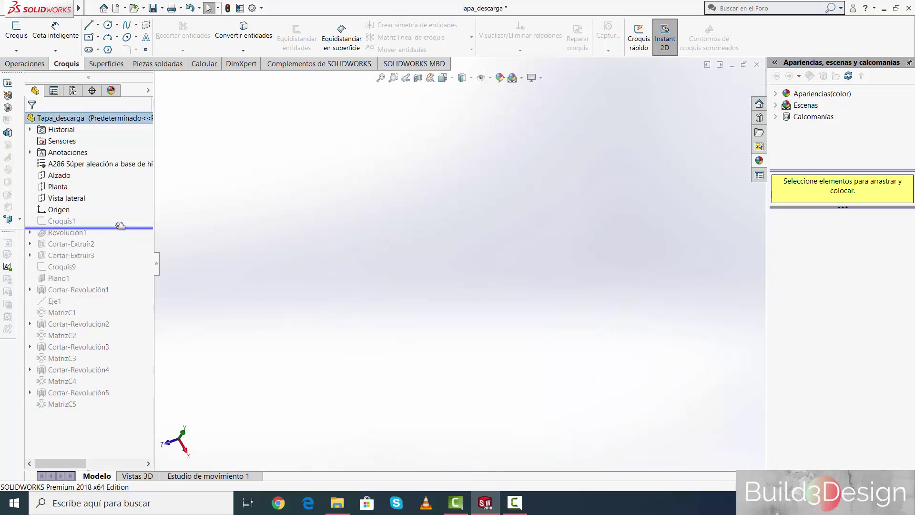
left_click(30, 221)
left_click(89, 232)
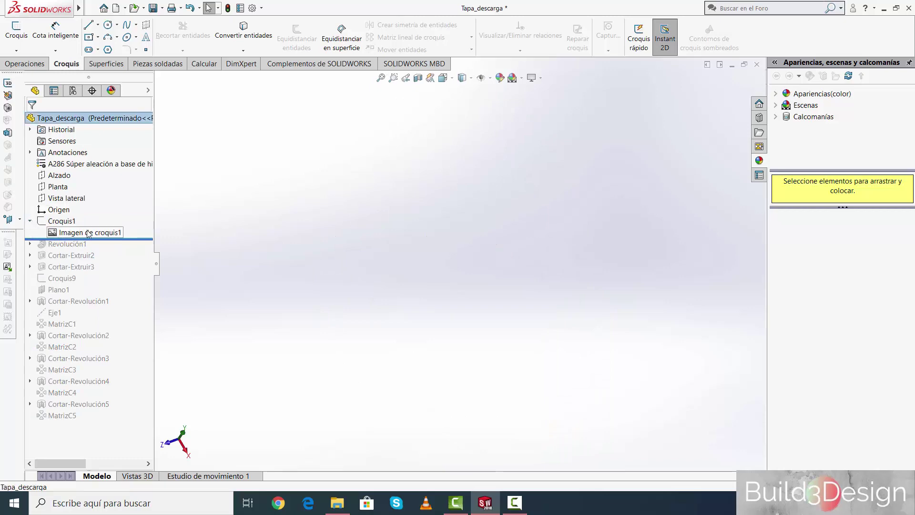
left_click(98, 206)
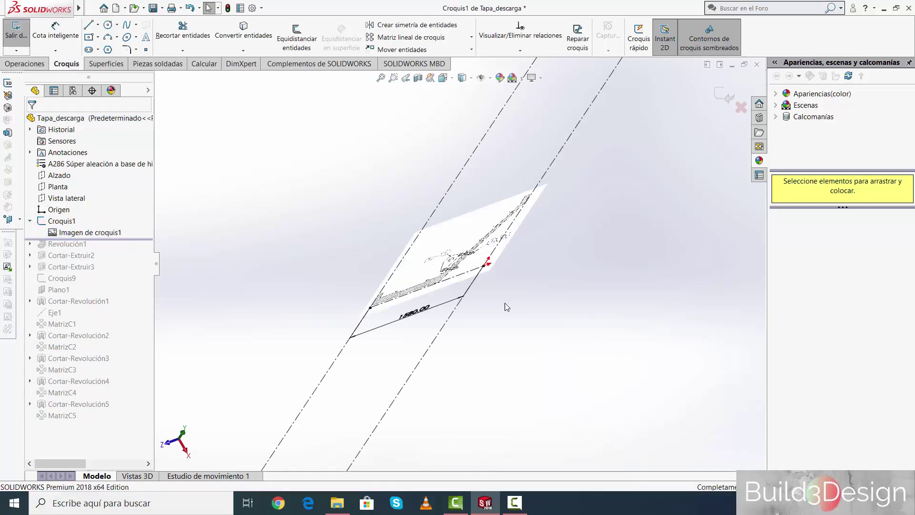
Step: View the sketch Normal To and move the 1580.00 dimension up toward the drawing
left_click(443, 77)
left_click(496, 134)
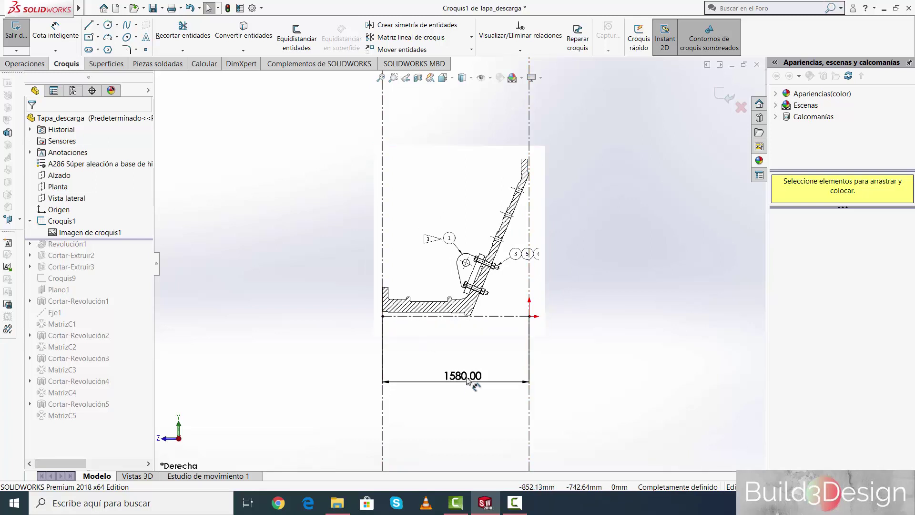
left_click_drag(469, 376, 471, 357)
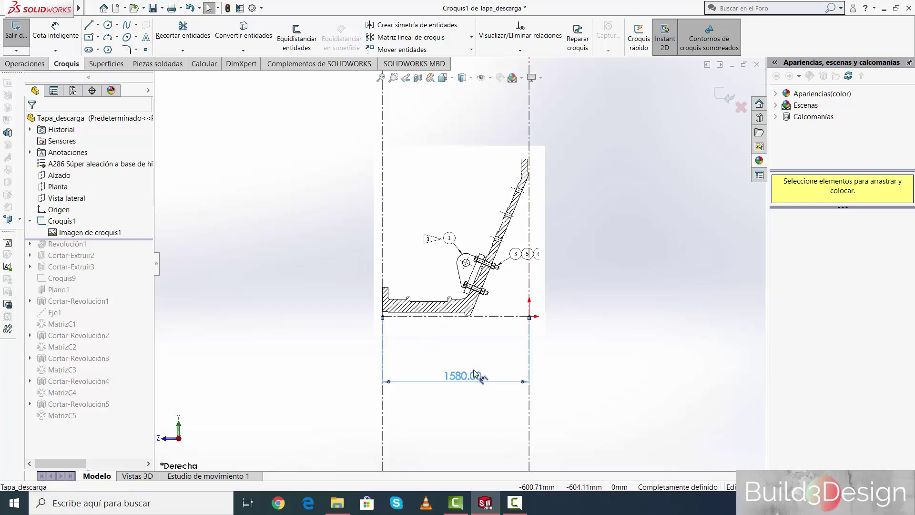
Step: Settle the 1580.00 dimension closer beneath the cover's section drawing
left_click(596, 344)
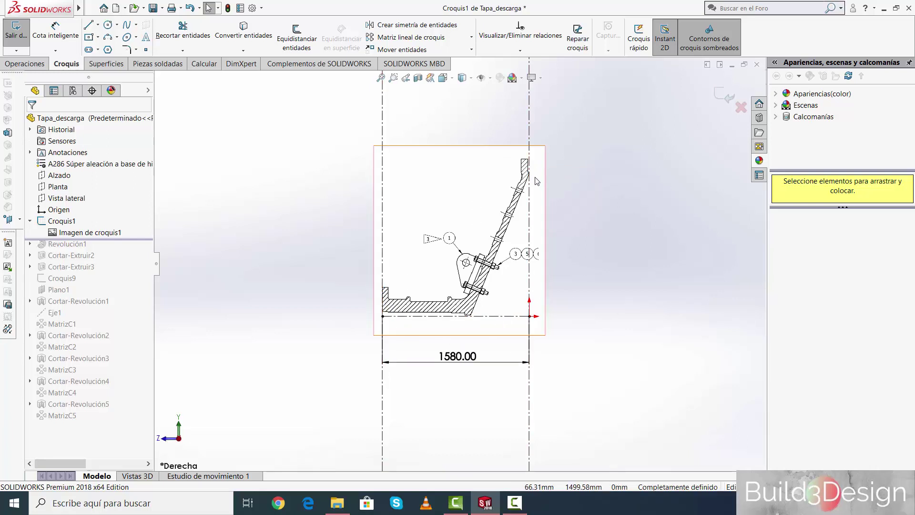
scroll(535, 181, "down", 5)
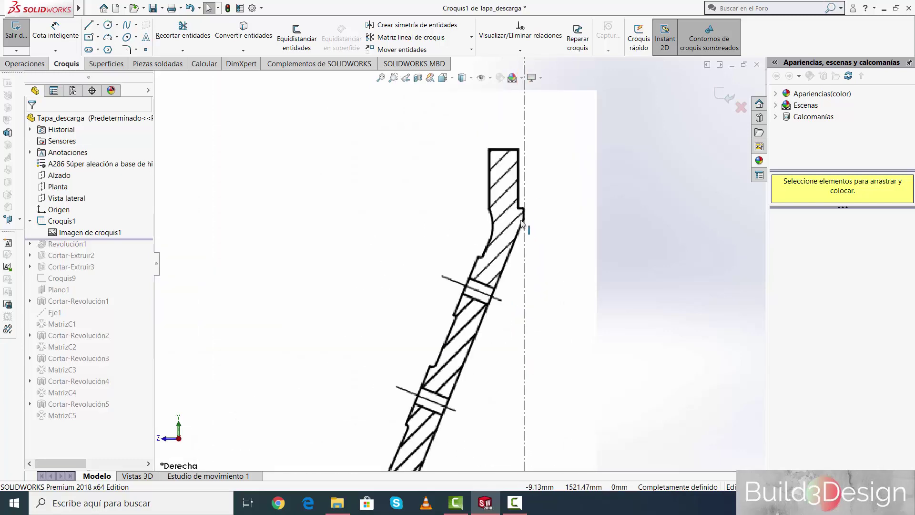
scroll(526, 265, "up", 3)
scroll(477, 344, "up", 2)
scroll(396, 387, "down", 1)
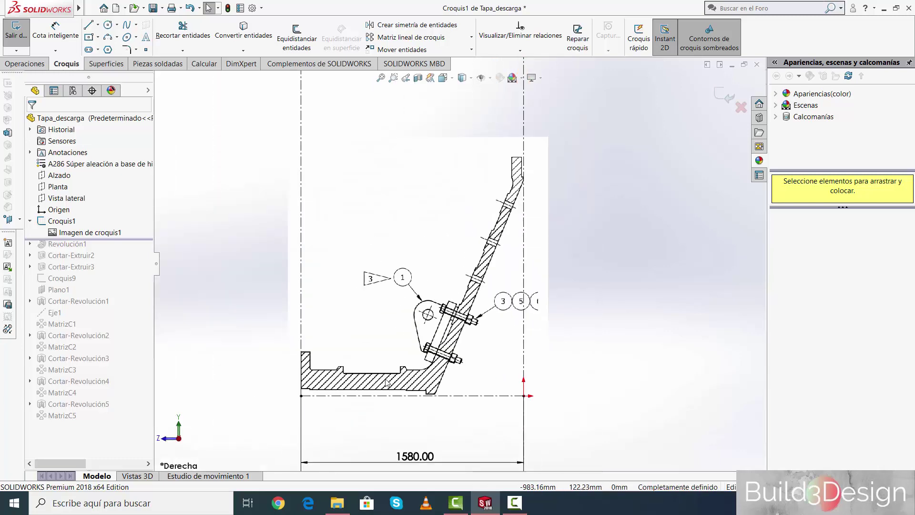
scroll(397, 388, "up", 1)
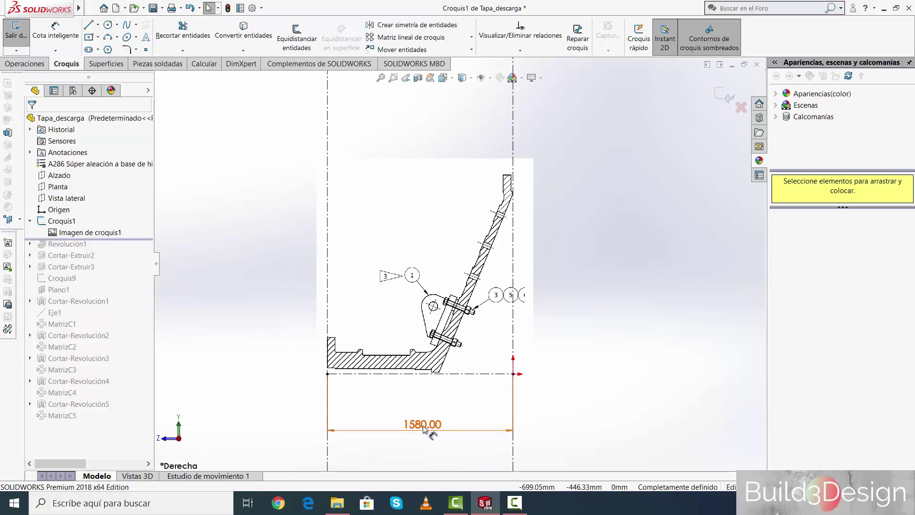
left_click_drag(416, 446, 423, 406)
left_click(587, 354)
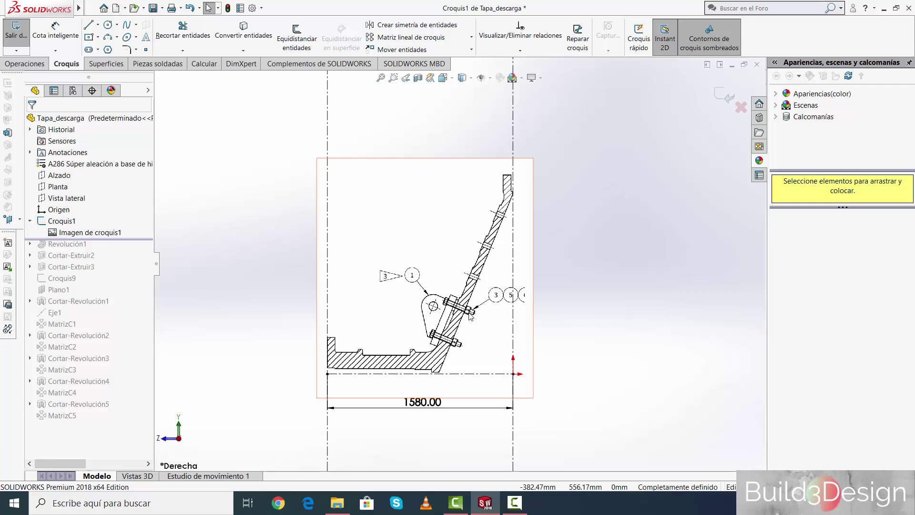
Step: Lower the 1580.00 dimension slightly and bring up the Herramientas sketch tools list
left_click_drag(406, 416, 406, 432)
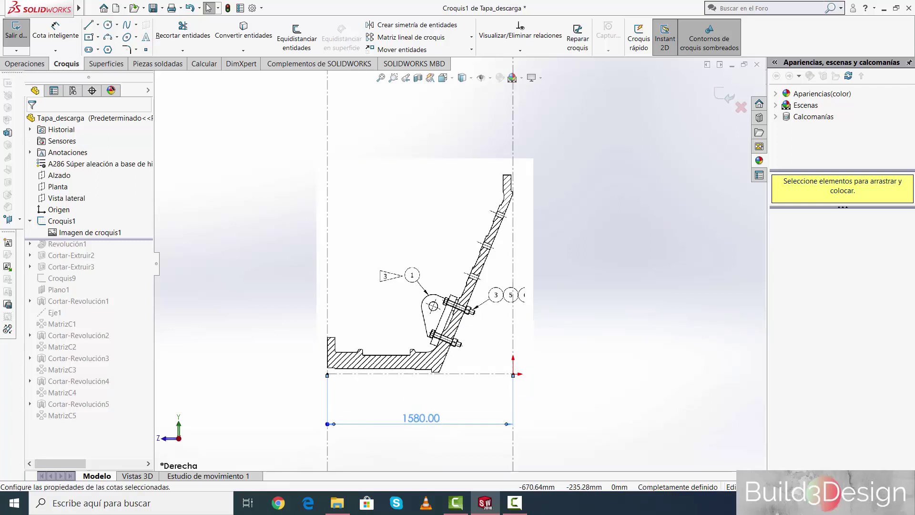
left_click(315, 157)
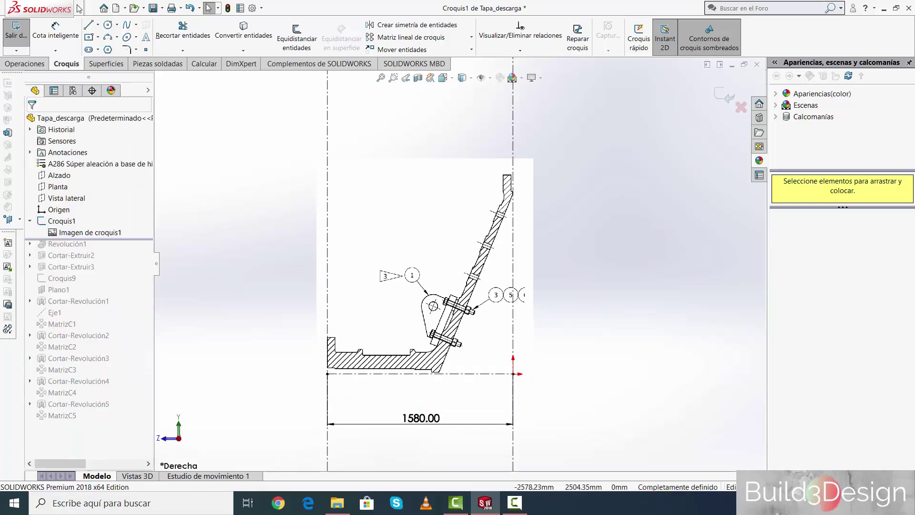
left_click(206, 7)
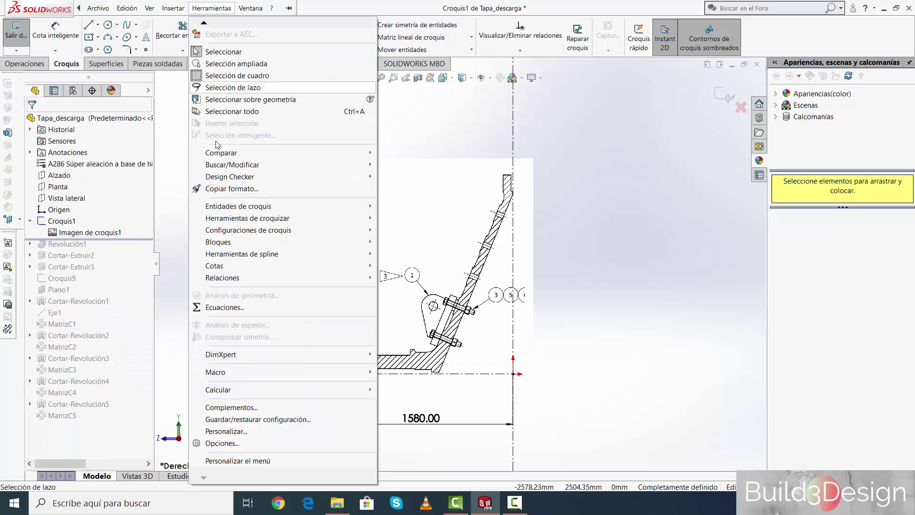
mouse_move(247, 218)
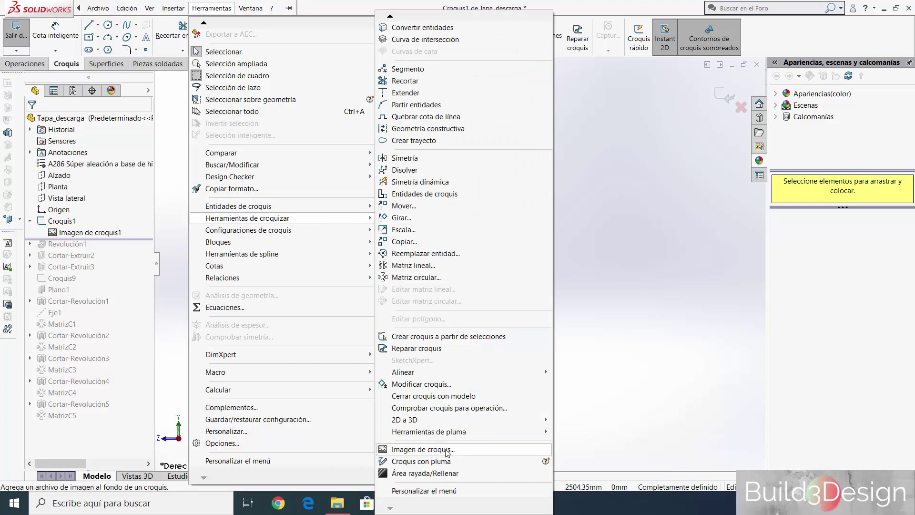
Step: Dismiss the tools list and nudge the 1580.00 dimension slightly higher
left_click(411, 457)
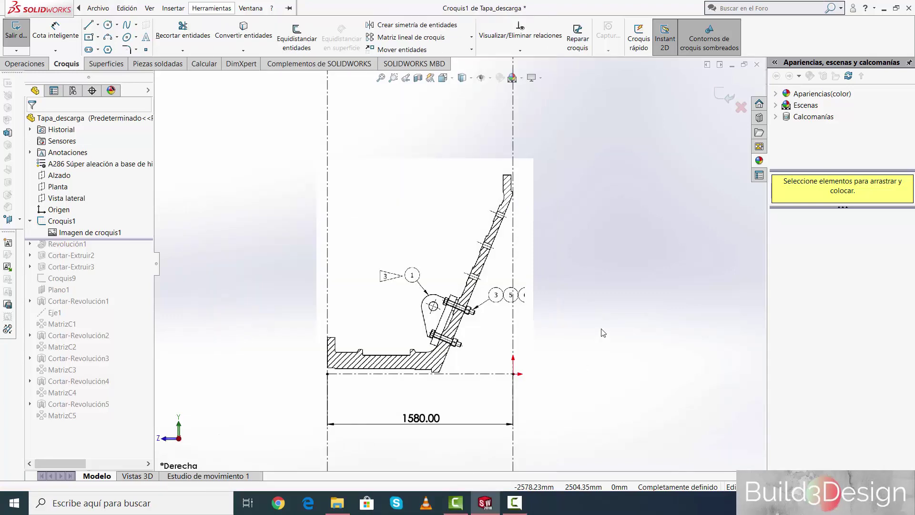
scroll(411, 383, "up", 2)
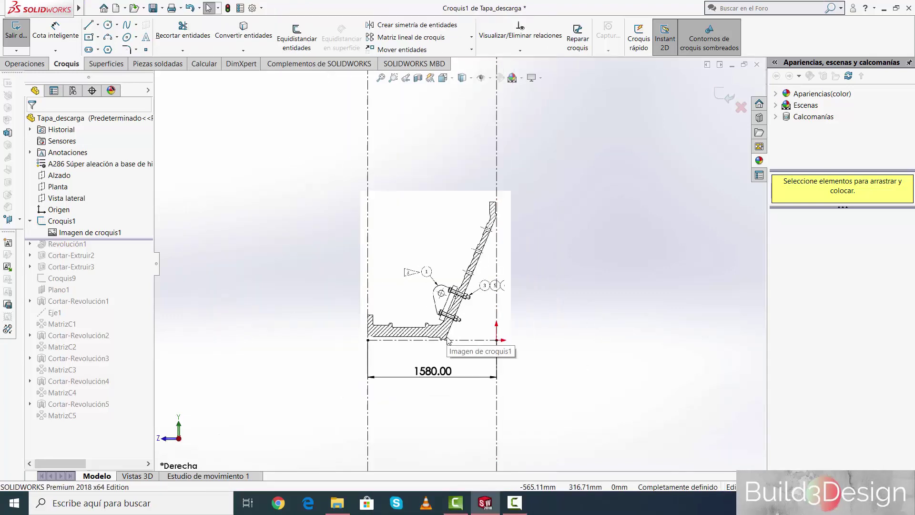
scroll(448, 338, "down", 2)
scroll(448, 334, "up", 1)
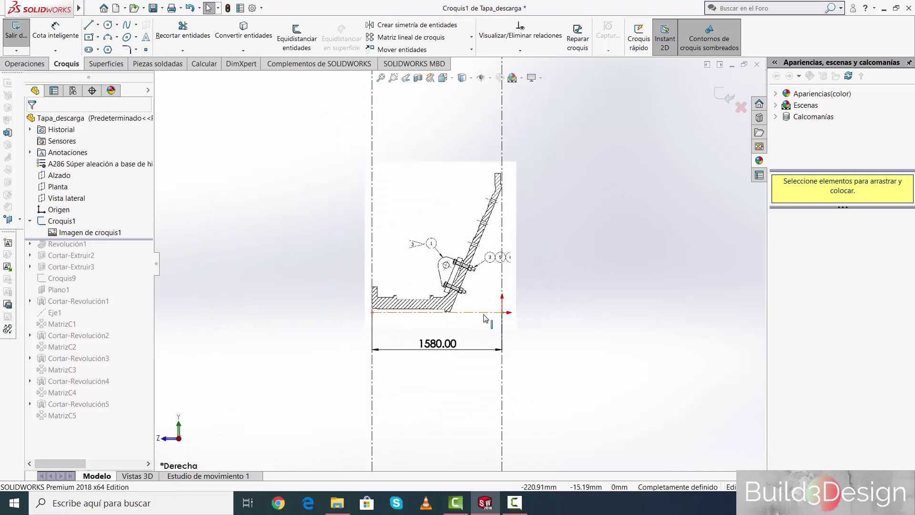
scroll(484, 267, "down", 1)
scroll(472, 315, "down", 2)
scroll(466, 301, "up", 3)
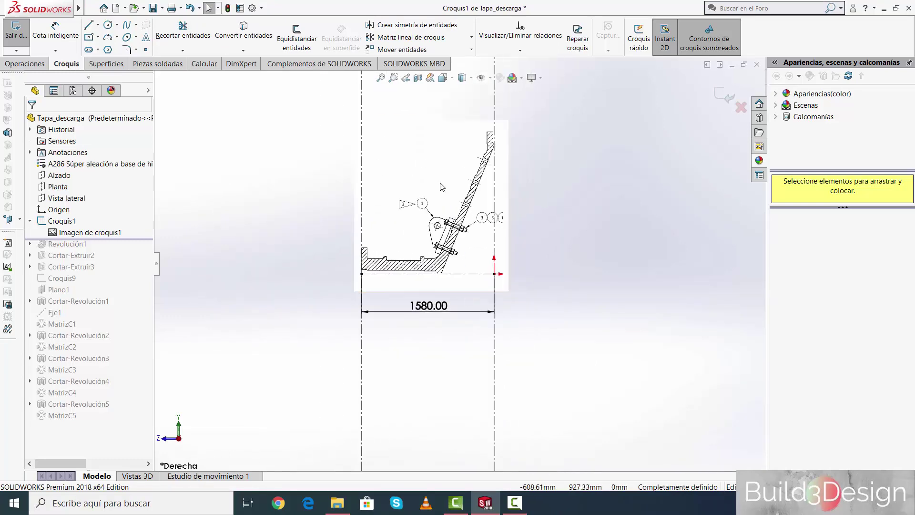
scroll(461, 220, "down", 1)
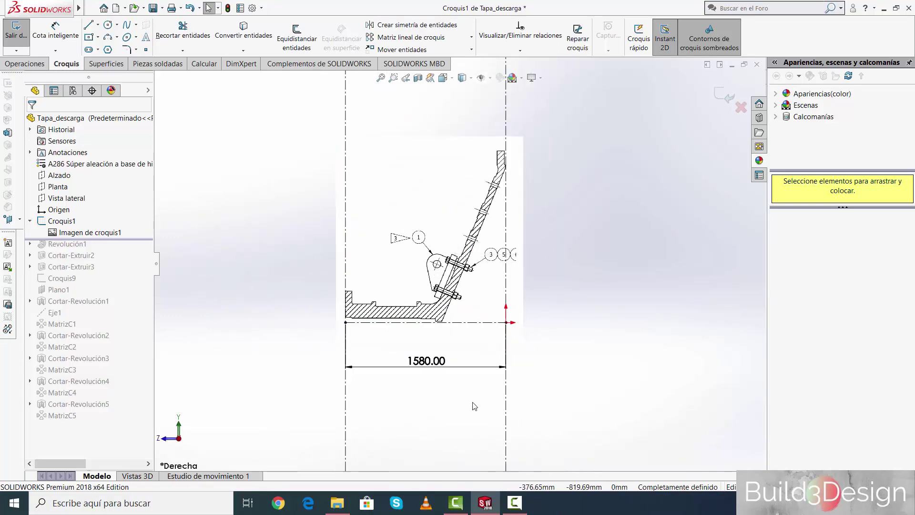
left_click_drag(431, 365, 429, 364)
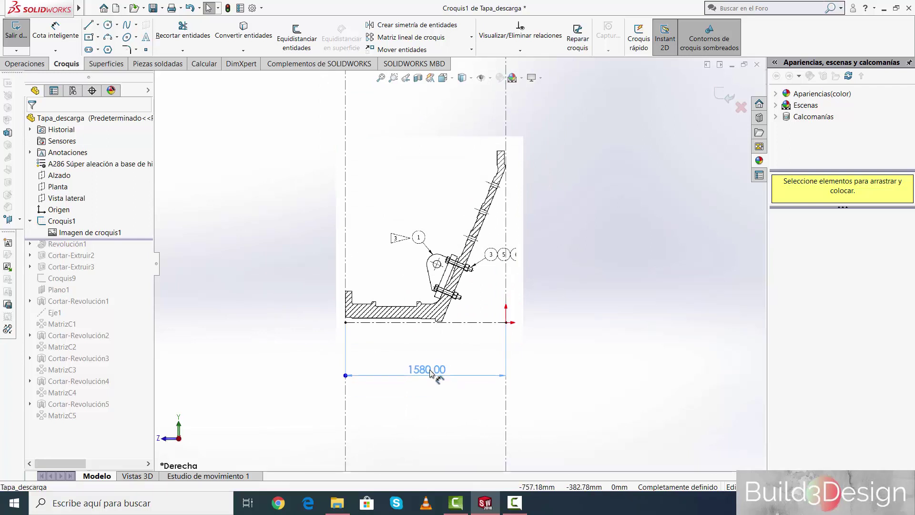
left_click(581, 337)
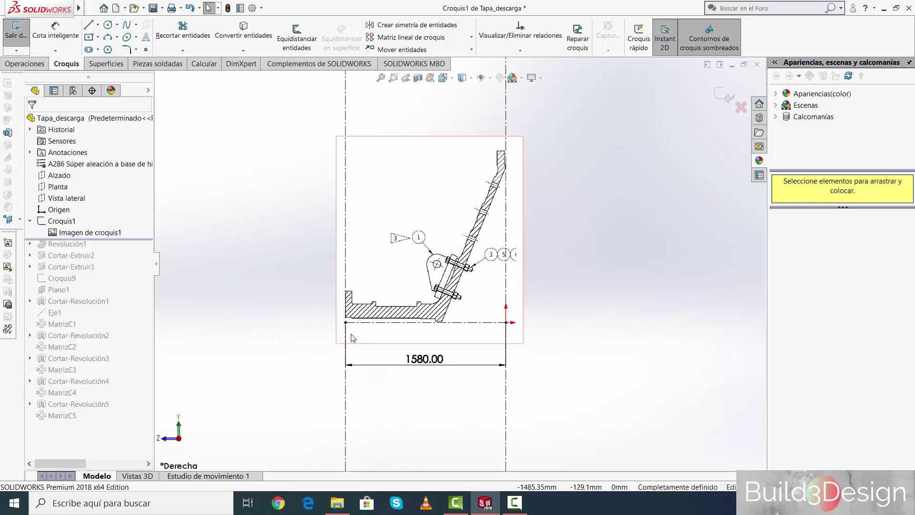
Step: Zoom around Croquis1 to check the reference image above its 1580.00 dimension
scroll(508, 180, "down", 3)
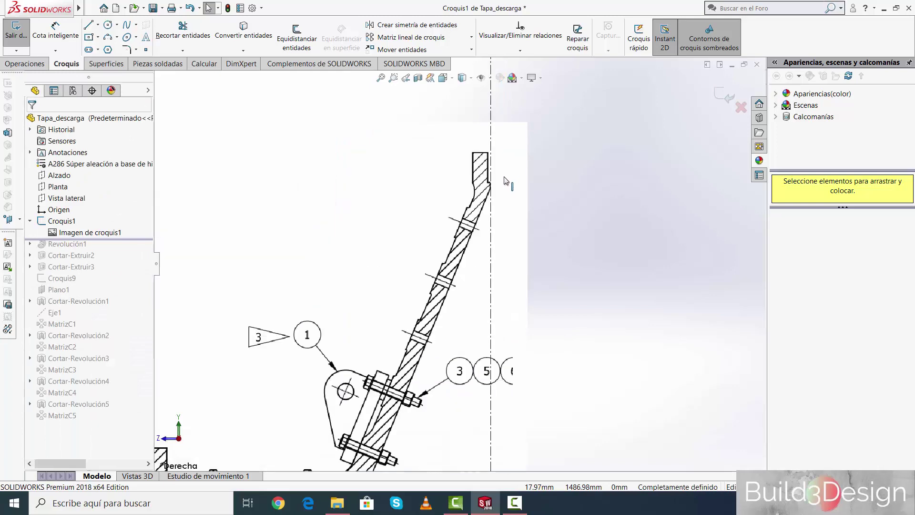
scroll(508, 181, "down", 4)
scroll(443, 252, "up", 1)
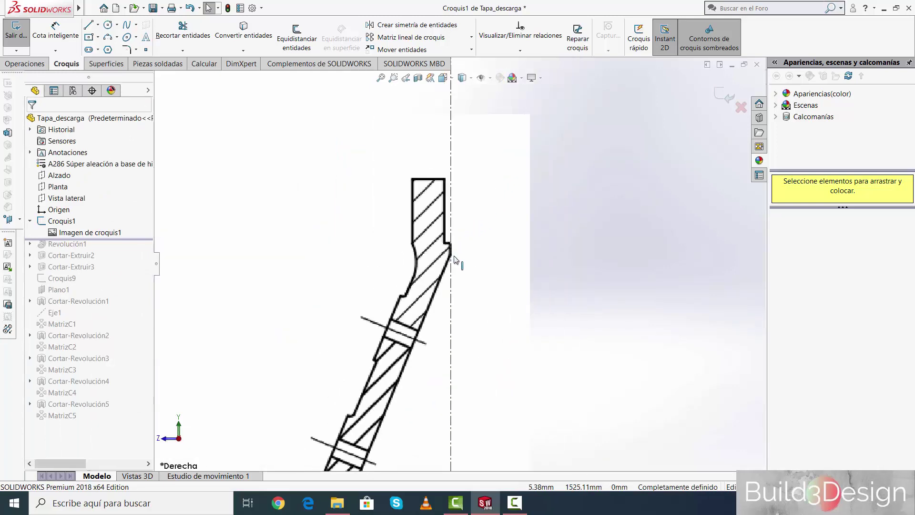
scroll(448, 262, "up", 2)
scroll(455, 281, "up", 2)
scroll(460, 294, "up", 1)
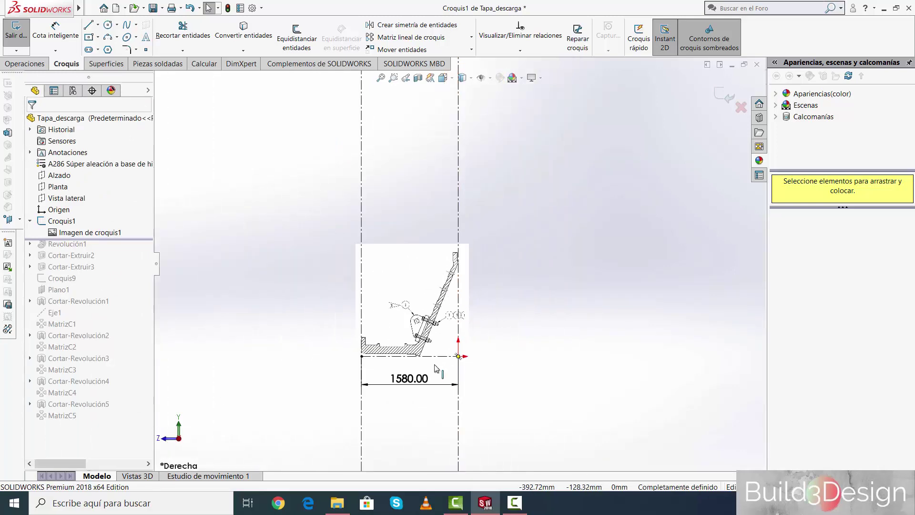
scroll(410, 339, "down", 1)
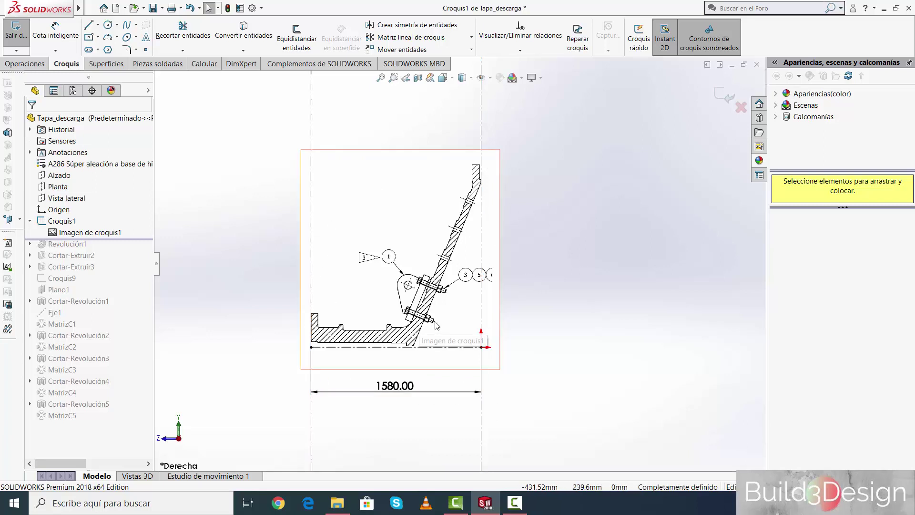
Step: Exit Croquis1 and roll forward past Revolución1 so the revolved cover reappears
left_click(724, 98)
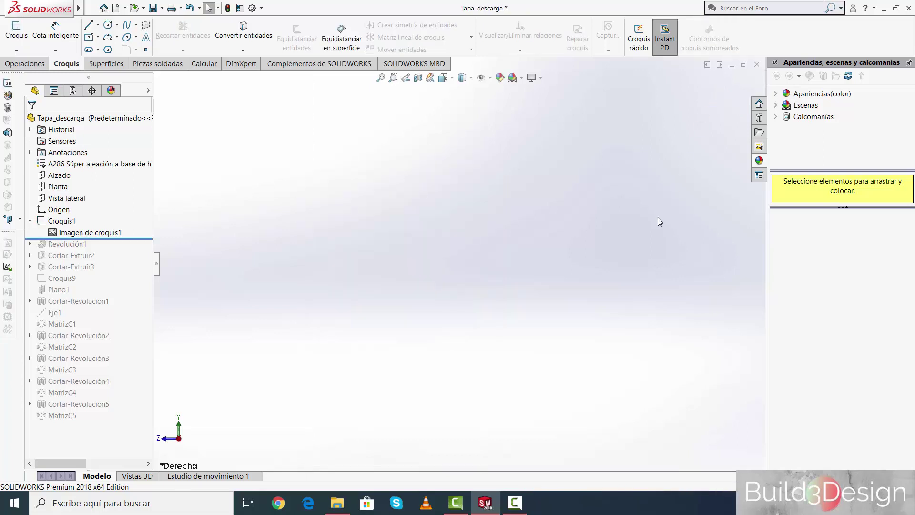
left_click(30, 220)
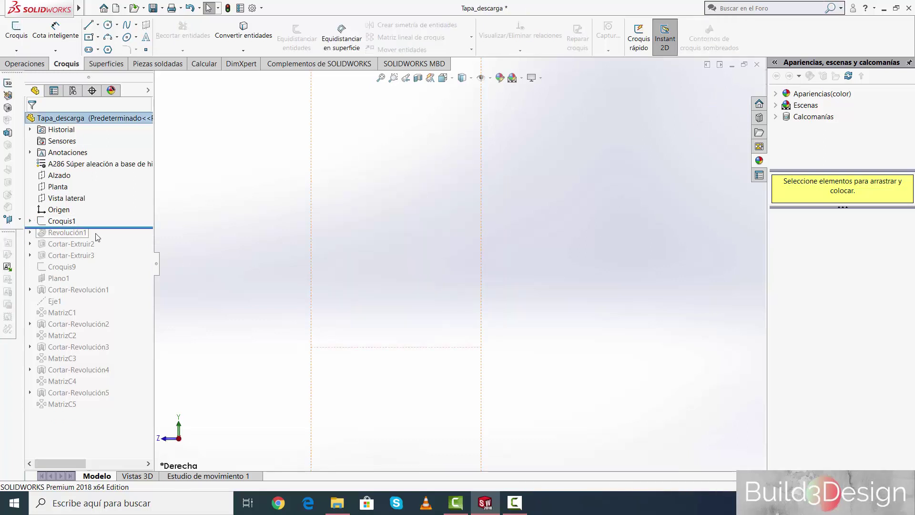
left_click_drag(111, 227, 116, 238)
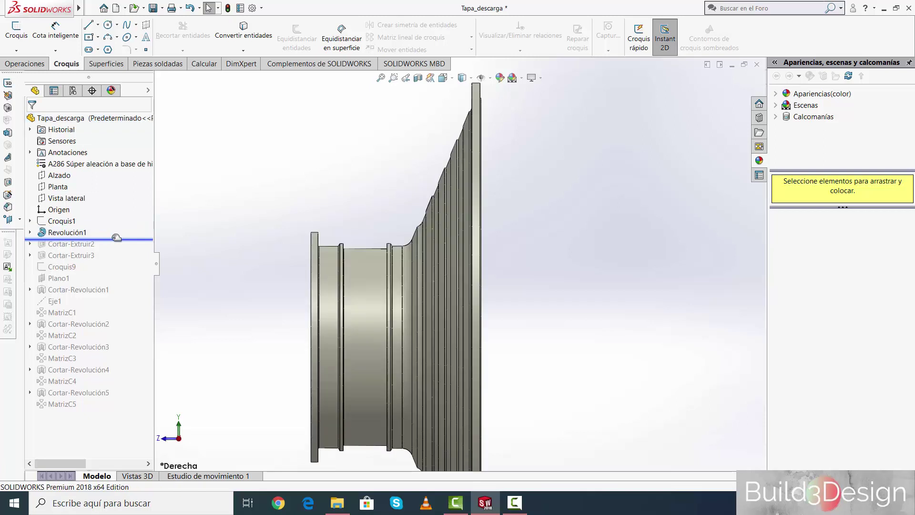
Step: Edit Revolución1's profile sketch Croquis2 and zoom out to see it
left_click(30, 232)
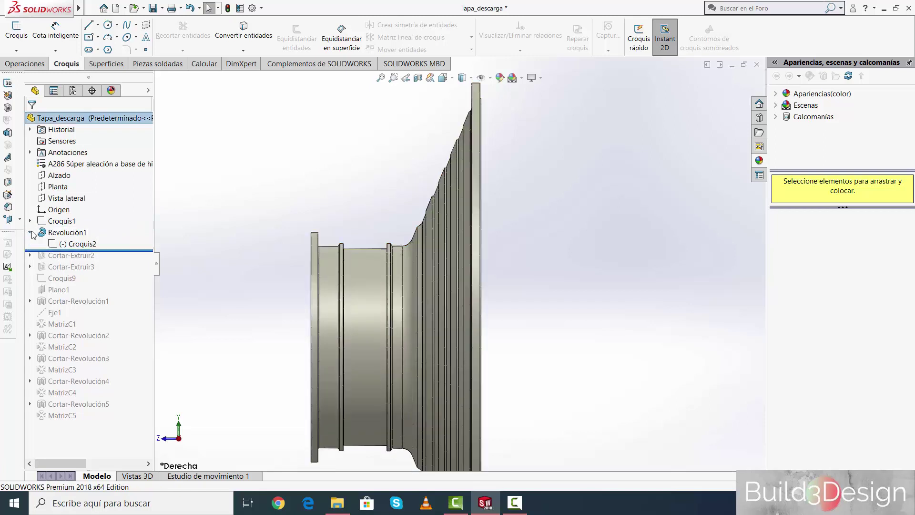
left_click(86, 244)
left_click(96, 219)
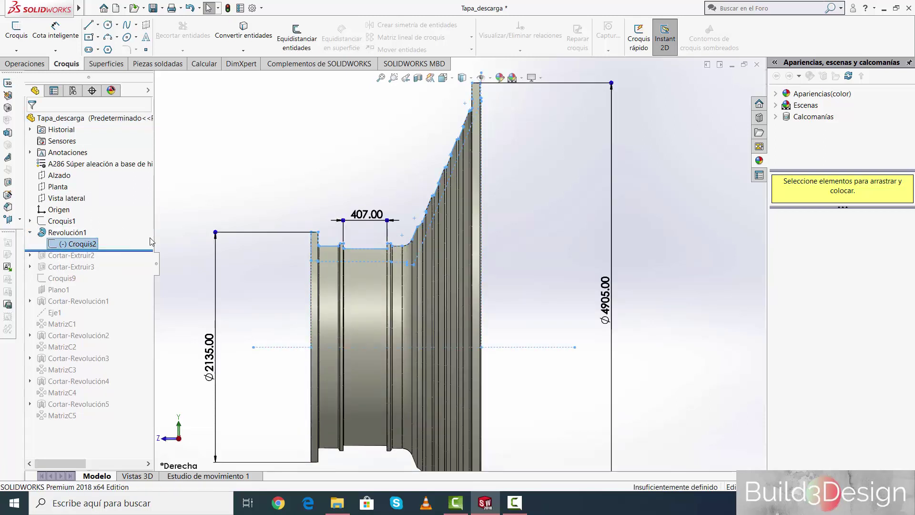
key("z")
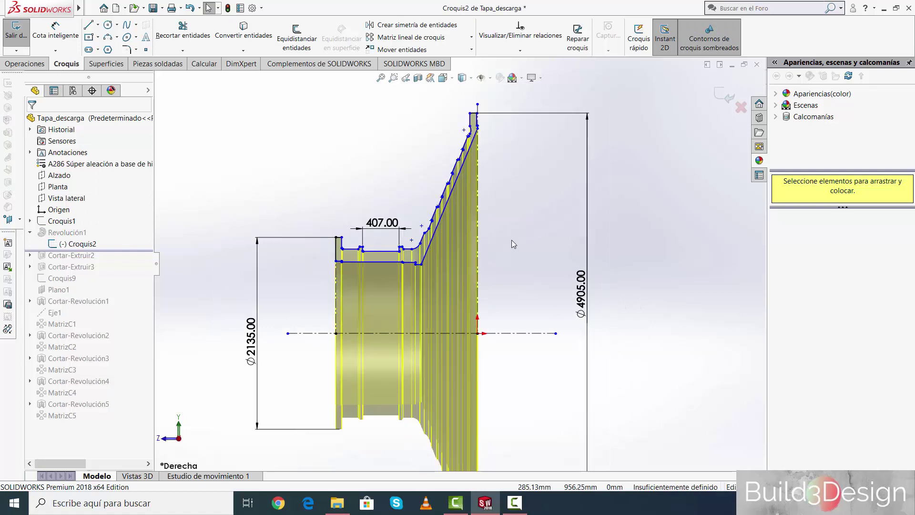
Step: Check Croquis1's reference image and zoom around the Croquis2 profile
left_click(30, 220)
left_click(88, 234)
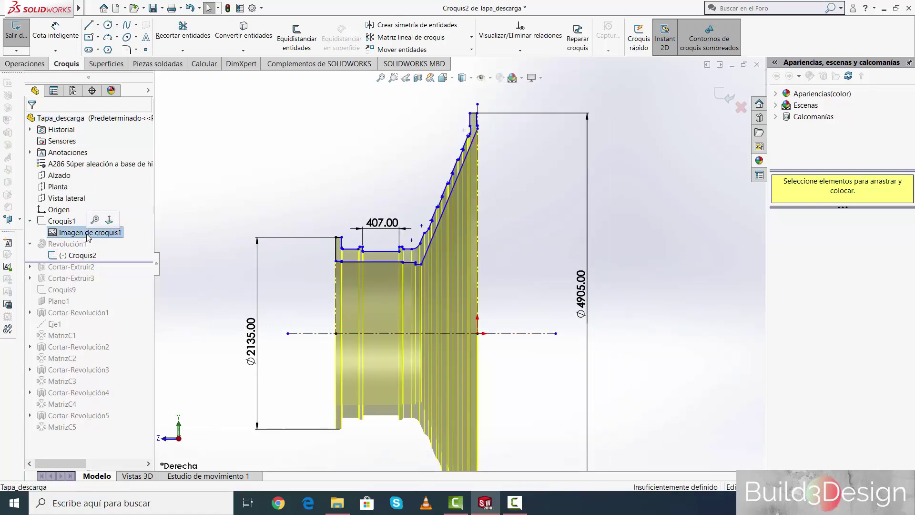
left_click(199, 221)
scroll(441, 242, "down", 2)
scroll(444, 241, "down", 2)
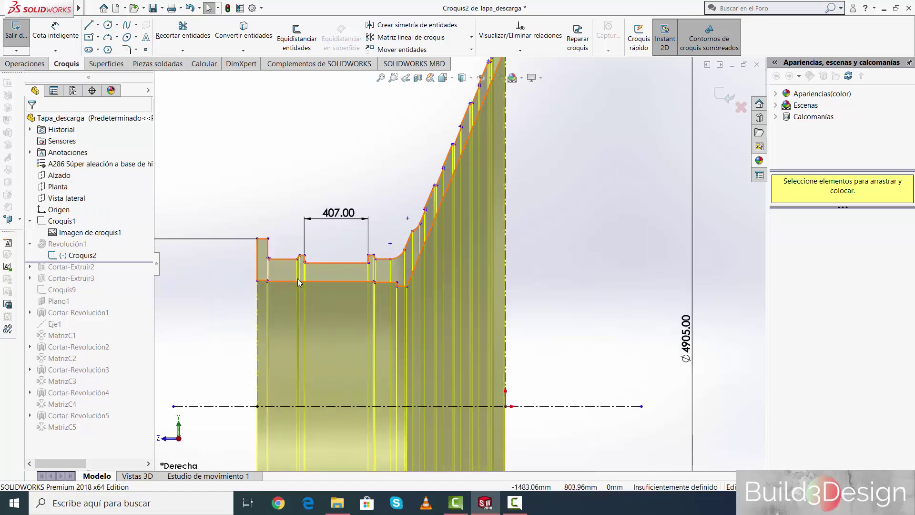
scroll(426, 240, "down", 1)
scroll(334, 253, "down", 1)
scroll(334, 267, "down", 1)
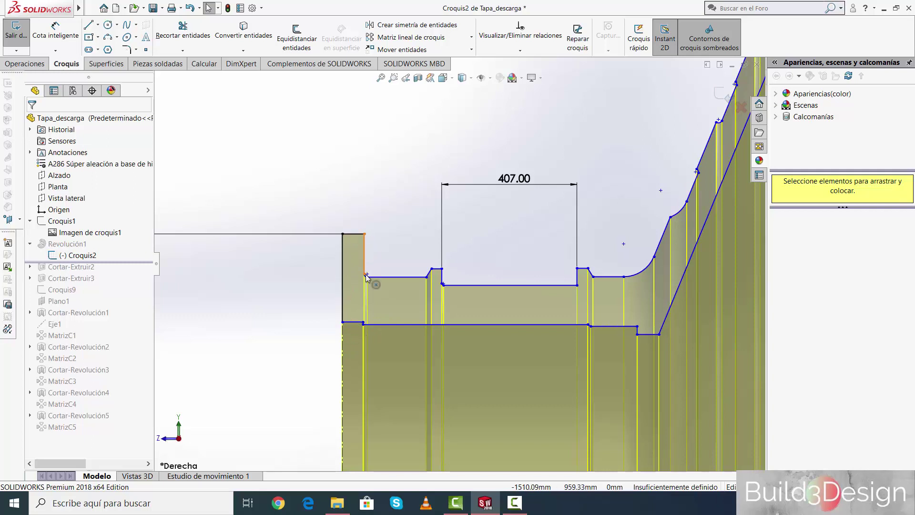
scroll(449, 276, "up", 1)
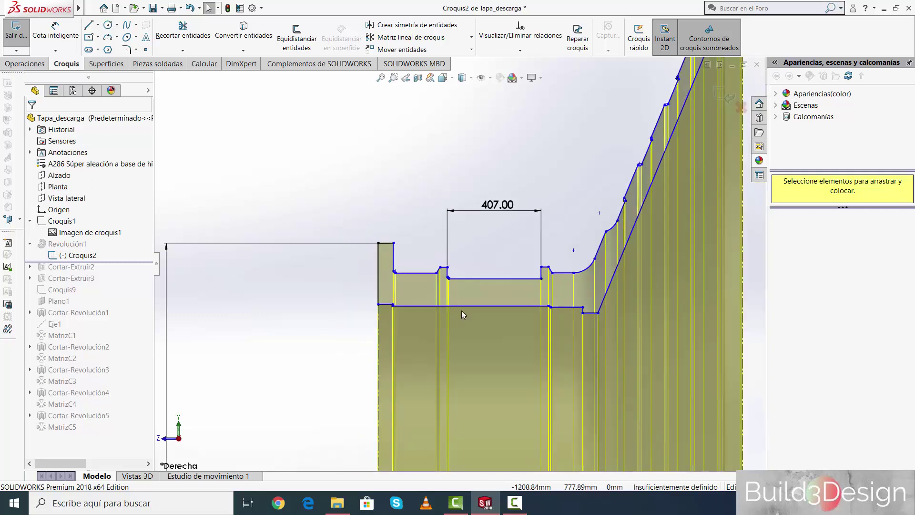
scroll(392, 308, "down", 1)
scroll(403, 305, "down", 2)
scroll(413, 267, "down", 2)
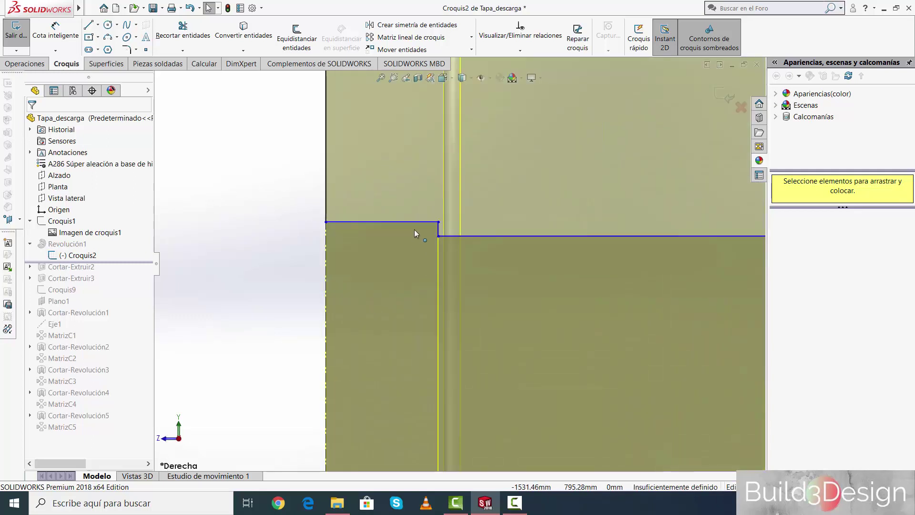
scroll(542, 259, "up", 2)
scroll(602, 281, "up", 2)
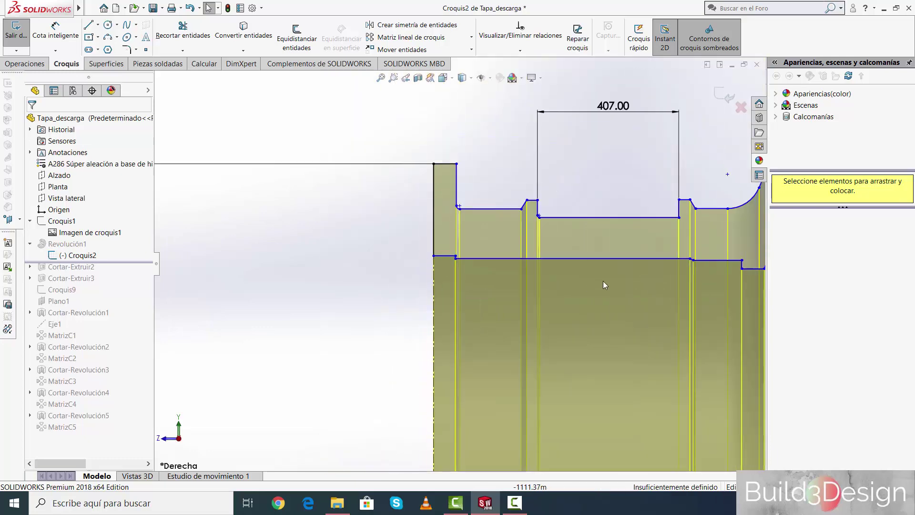
scroll(605, 280, "up", 1)
scroll(606, 280, "up", 1)
scroll(577, 214, "up", 2)
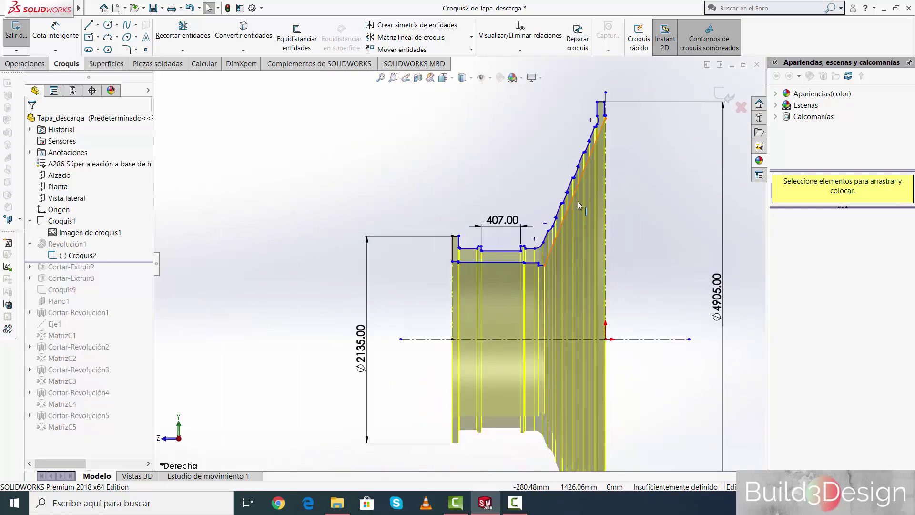
scroll(578, 201, "down", 2)
scroll(553, 191, "up", 2)
scroll(525, 186, "down", 2)
scroll(510, 200, "down", 1)
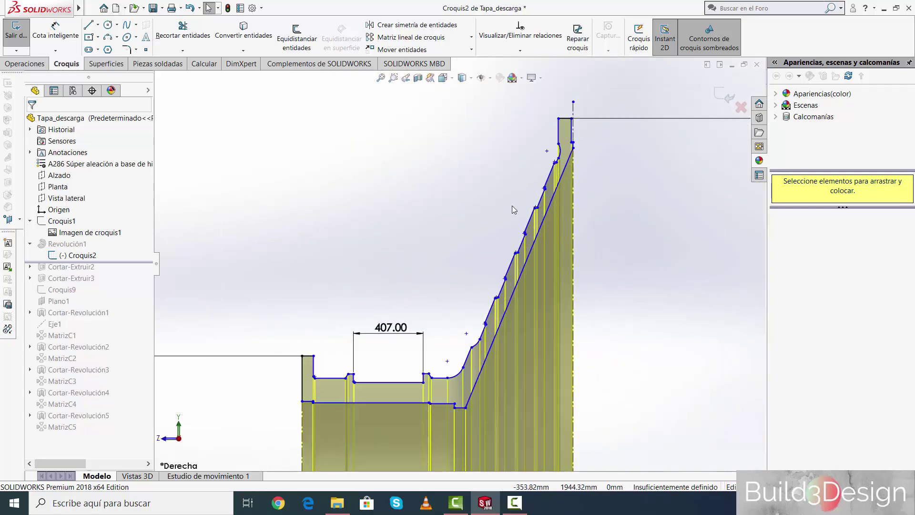
scroll(506, 218, "down", 2)
scroll(505, 224, "up", 3)
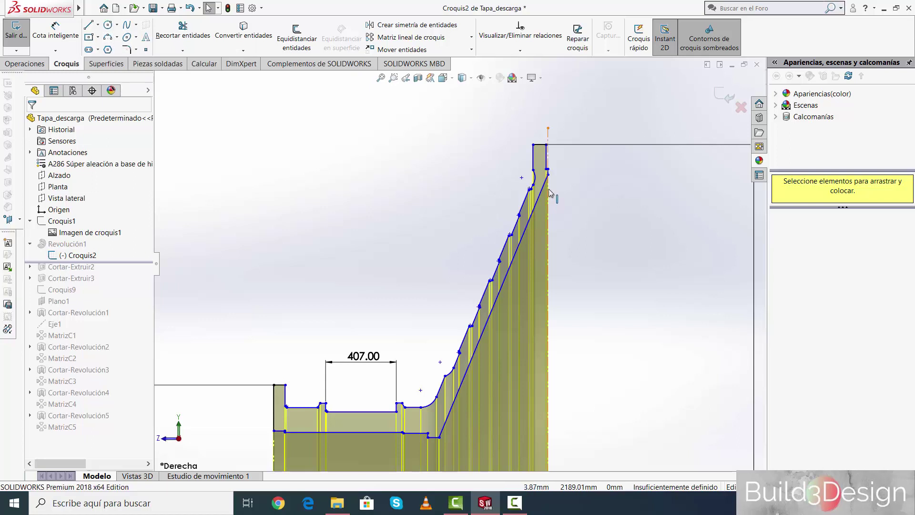
scroll(550, 192, "down", 3)
scroll(509, 233, "down", 2)
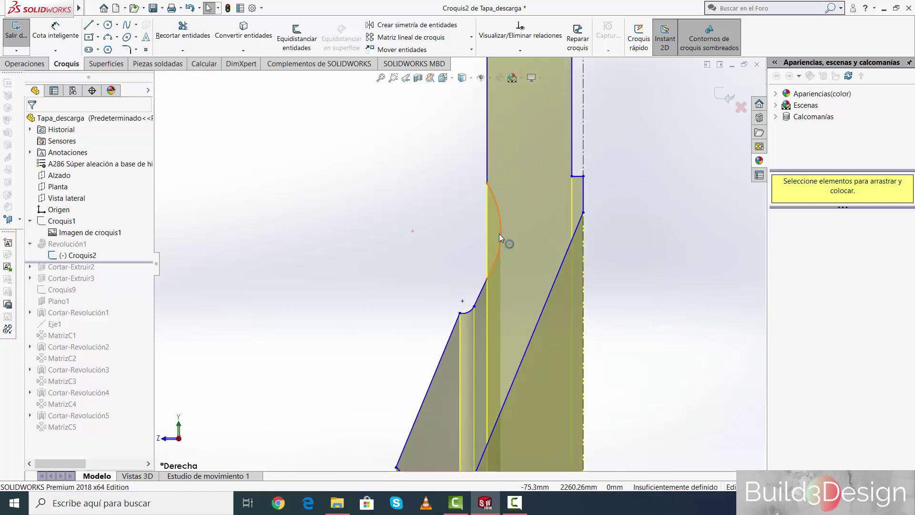
Step: Inspect the upper arc's Arco parameters, then drag the Ø2135.00 dimension to a new spot
left_click(500, 235)
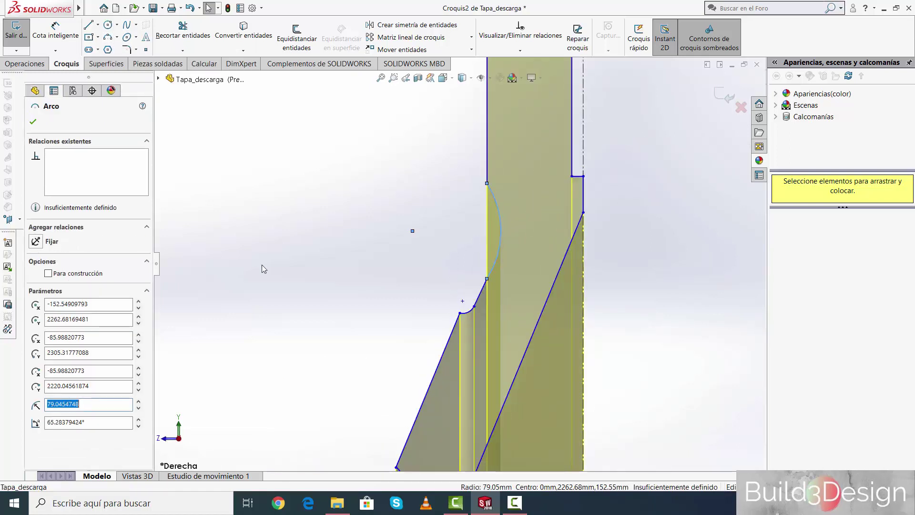
left_click(32, 124)
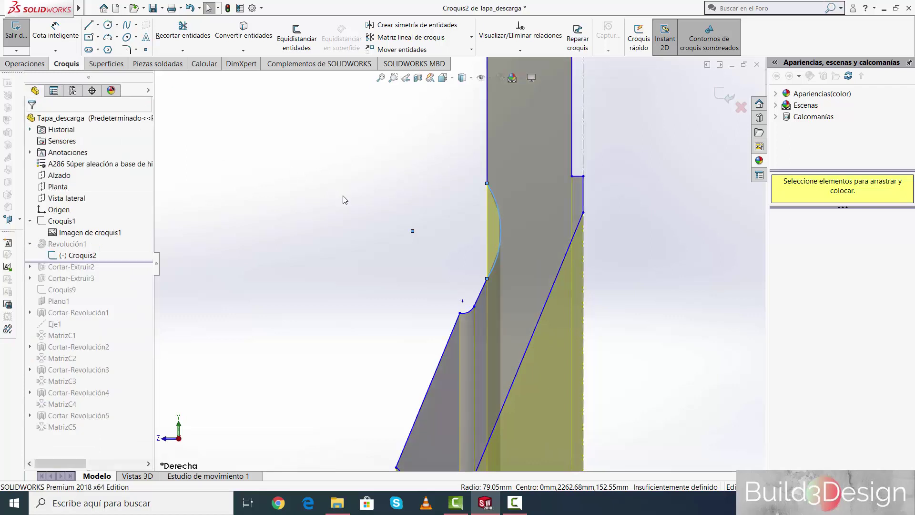
scroll(371, 261, "up", 3)
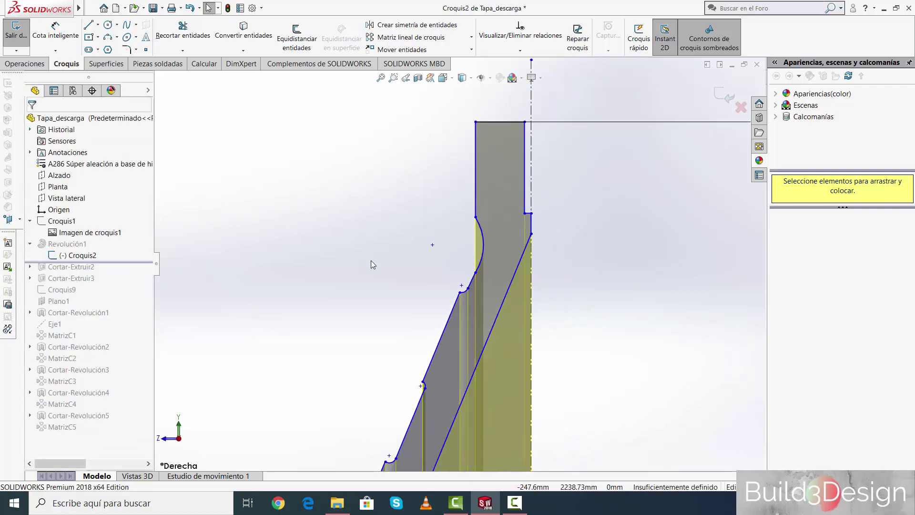
scroll(371, 259, "up", 1)
scroll(373, 259, "up", 2)
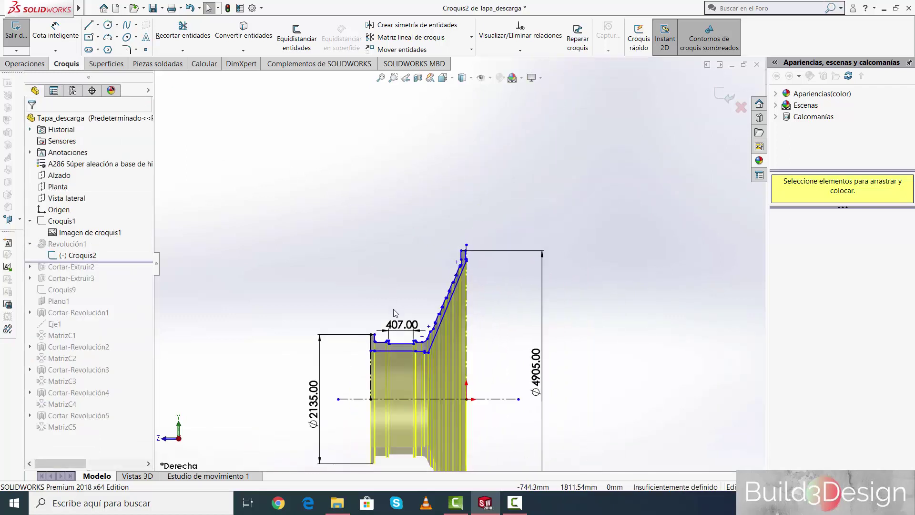
scroll(374, 373, "down", 1)
scroll(374, 372, "up", 2)
scroll(430, 373, "down", 2)
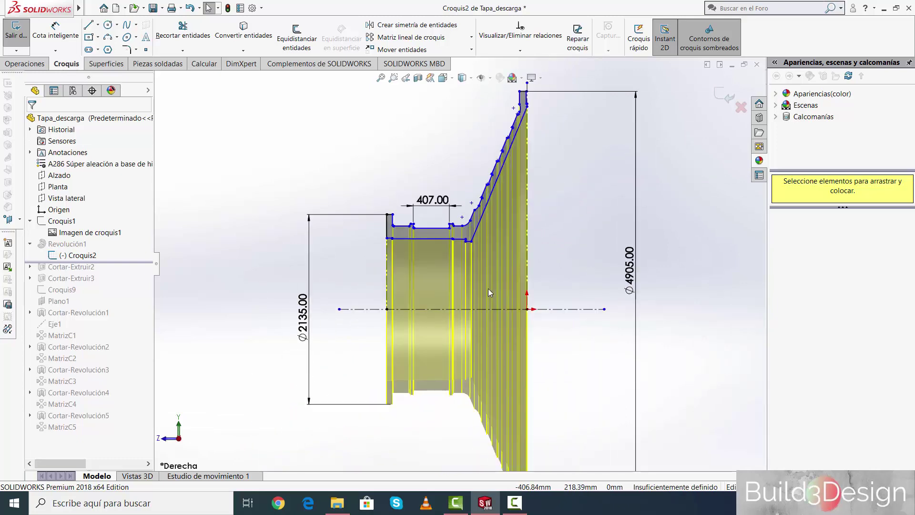
scroll(489, 288, "down", 2)
scroll(456, 296, "up", 1)
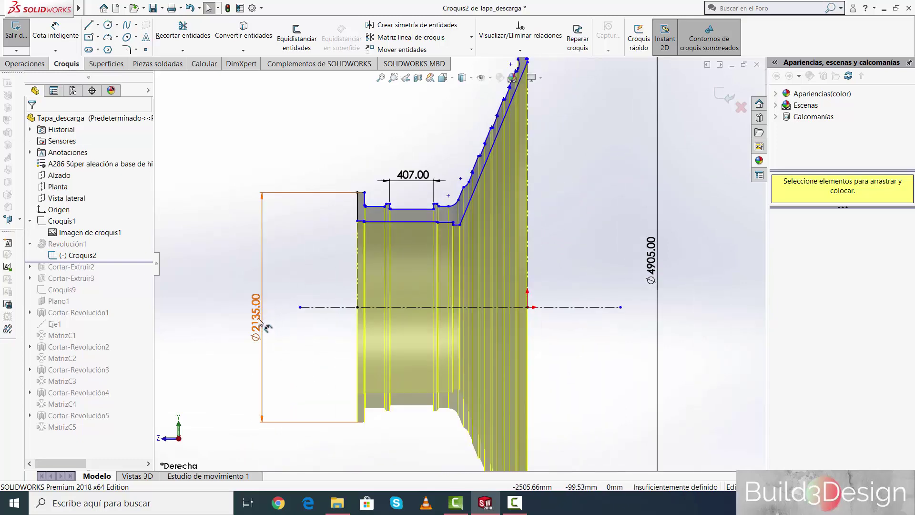
mouse_move(258, 324)
left_mouse_down()
mouse_move(300, 310)
mouse_move(261, 312)
left_mouse_up()
Step: Fix the Ø2135.00 dimension in place and reposition the Ø4905.00 diameter dimension
left_click(317, 290)
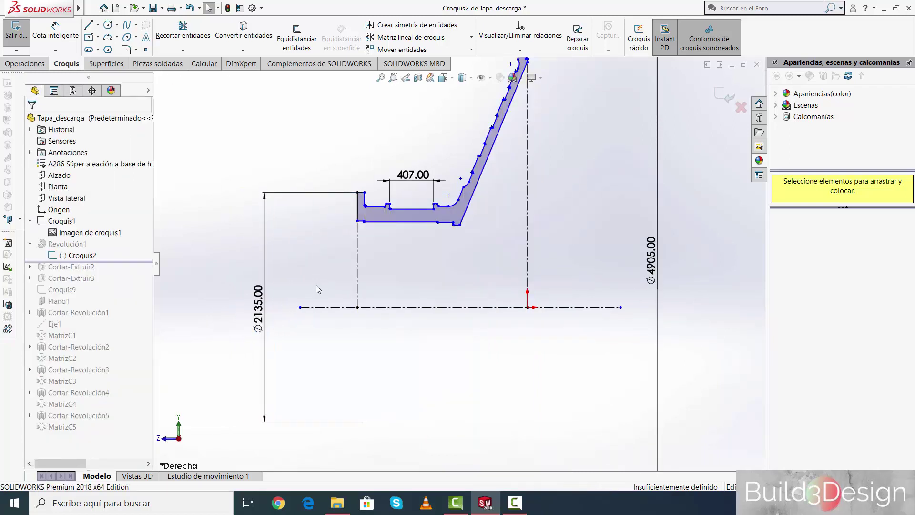
scroll(545, 285, "up", 2)
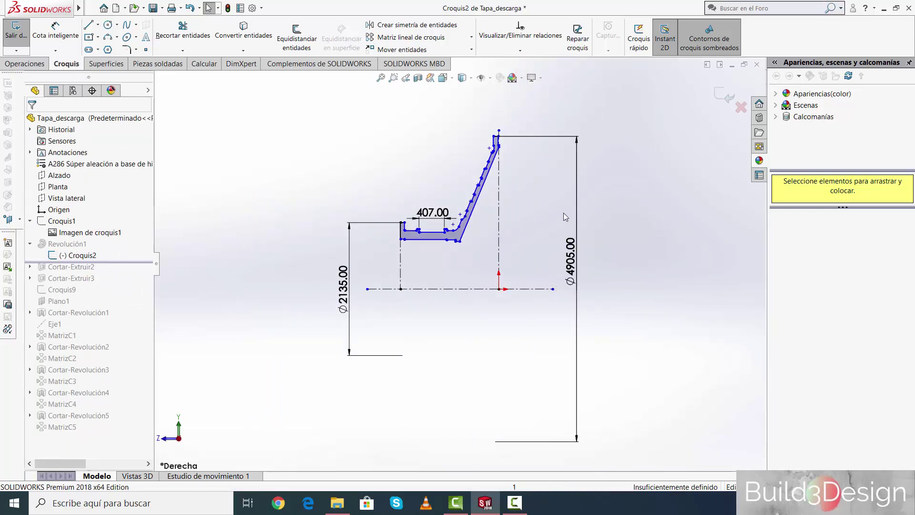
left_click_drag(570, 259, 579, 307)
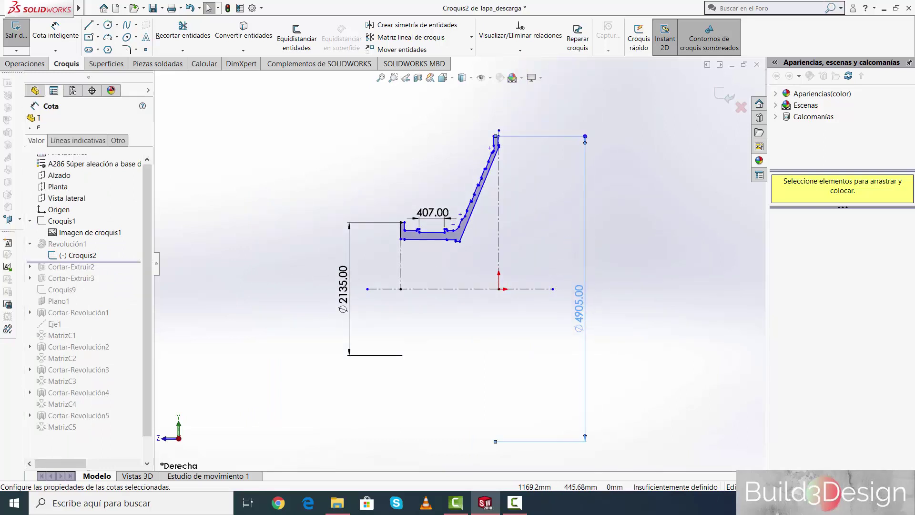
left_click(572, 228)
Step: Zoom over the Croquis2 profile and move the 407.00 dimension above the central recess
scroll(508, 189, "down", 3)
scroll(487, 180, "up", 2)
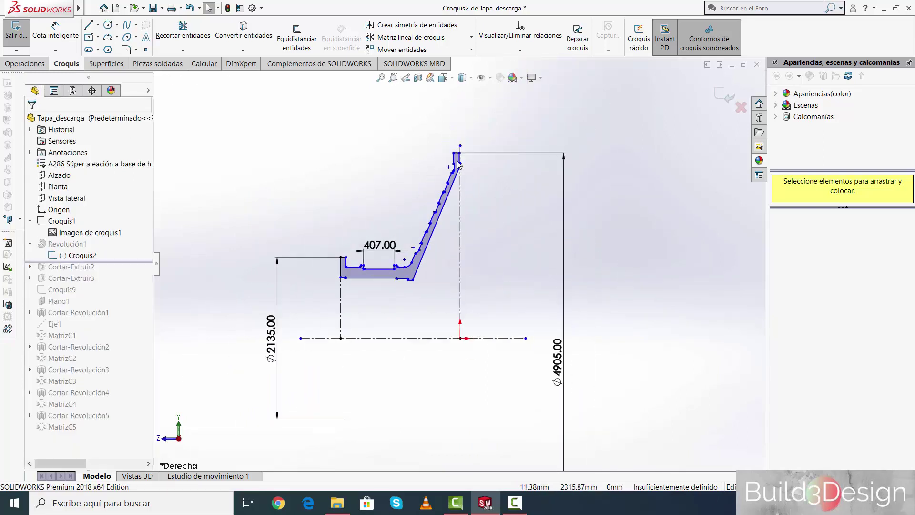
scroll(459, 165, "down", 2)
scroll(461, 207, "down", 3)
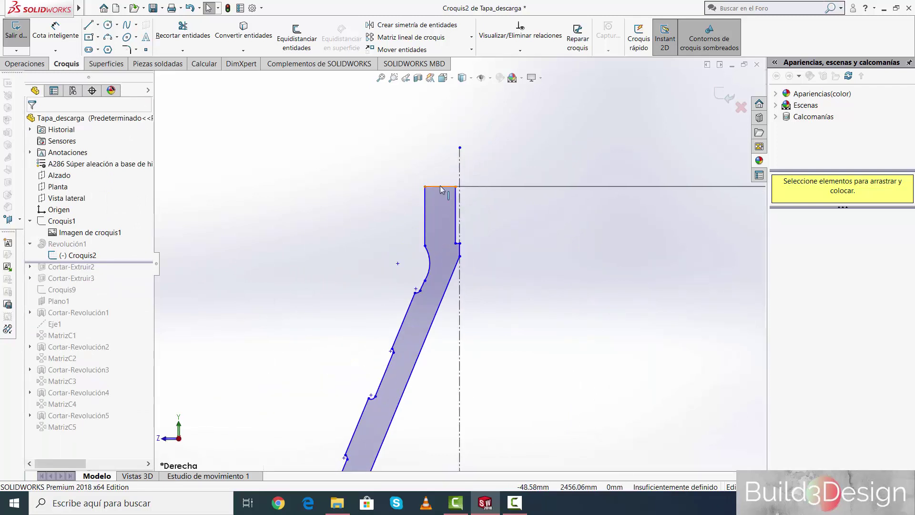
scroll(536, 321, "up", 3)
scroll(466, 364, "up", 2)
scroll(362, 336, "down", 5)
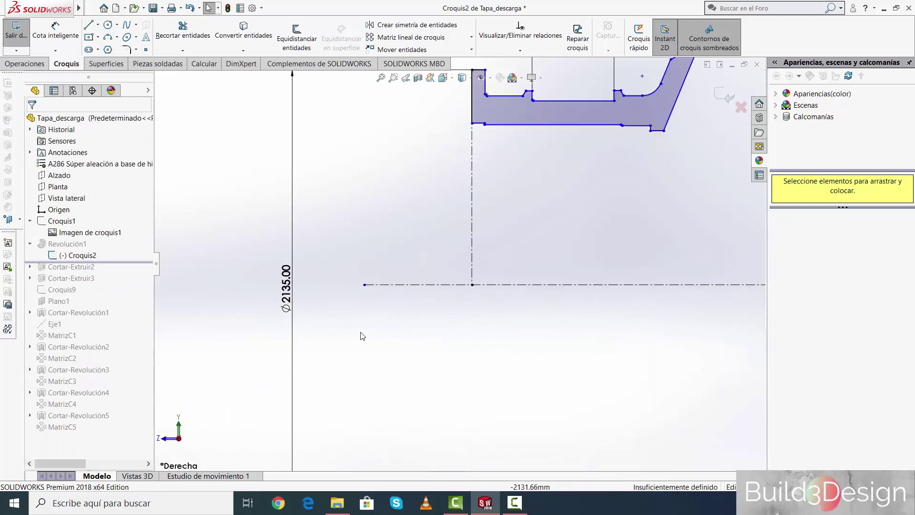
scroll(442, 299, "up", 3)
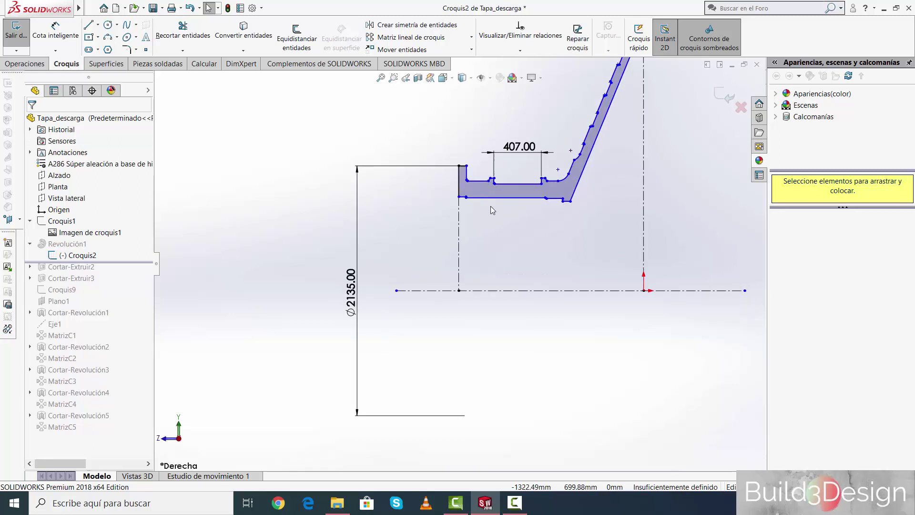
scroll(522, 169, "down", 2)
scroll(496, 218, "down", 2)
scroll(485, 234, "down", 2)
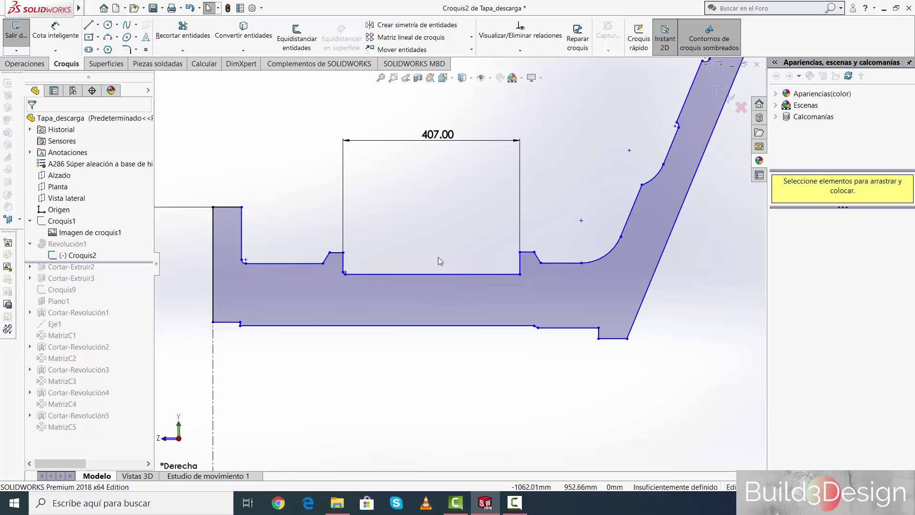
scroll(438, 258, "up", 3)
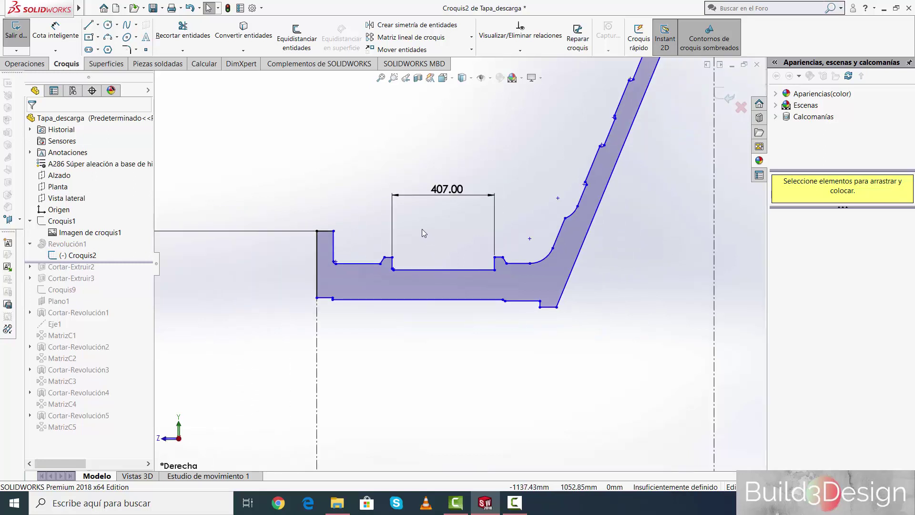
scroll(422, 229, "down", 2)
scroll(444, 228, "down", 1)
scroll(443, 227, "down", 2)
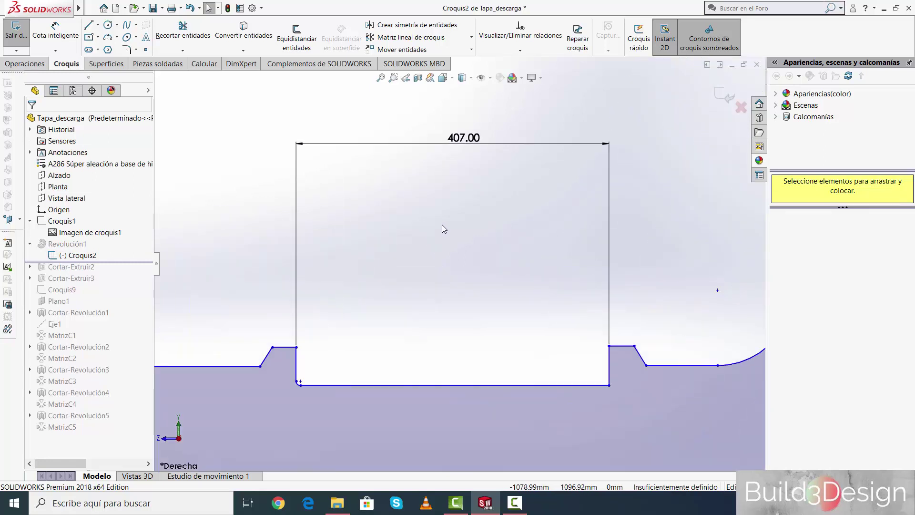
scroll(439, 242, "down", 1)
scroll(441, 255, "up", 2)
scroll(439, 262, "up", 1)
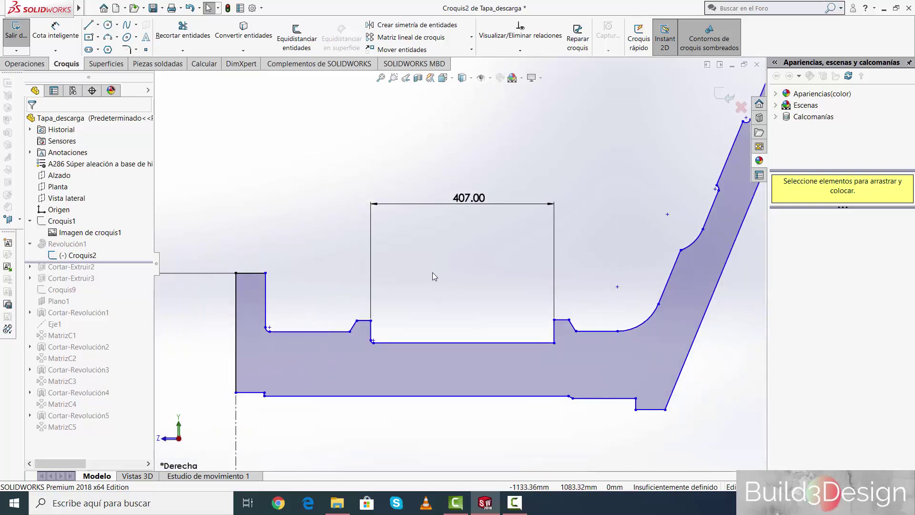
left_click_drag(476, 199, 471, 163)
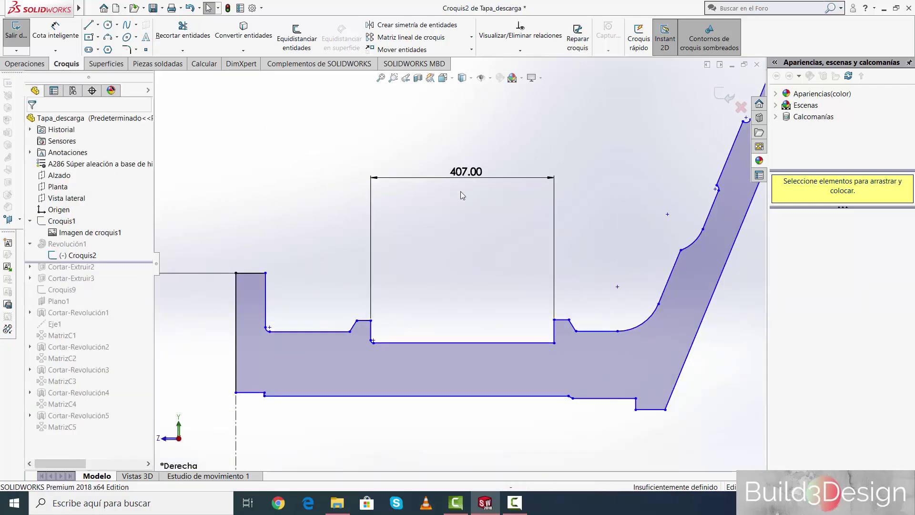
scroll(461, 272, "up", 2)
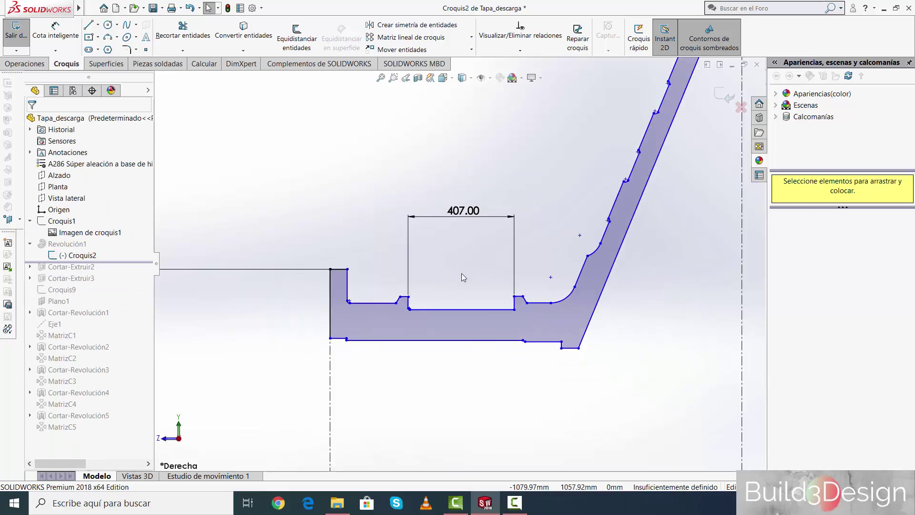
scroll(439, 319, "up", 3)
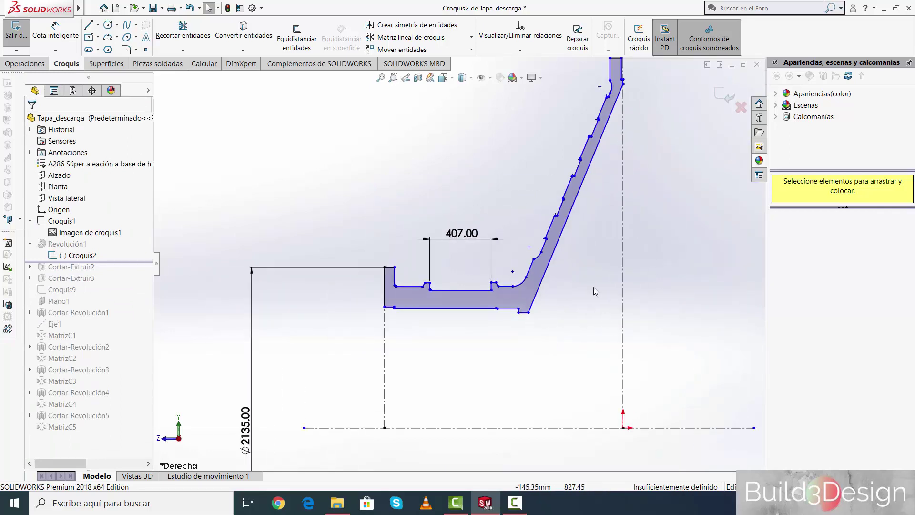
scroll(548, 152, "down", 2)
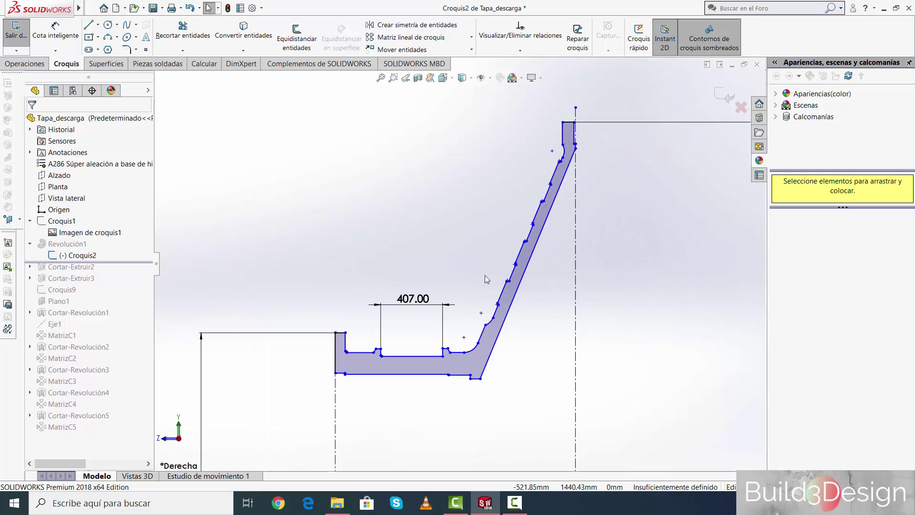
Step: Exit Croquis2 and edit Revolución1, revolving 360.00° about Línea41
left_click(721, 94)
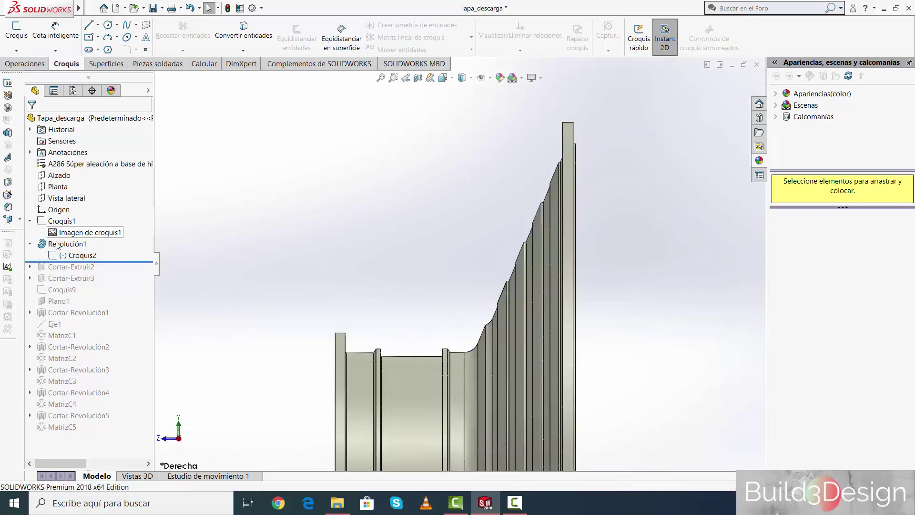
left_click(56, 243)
left_click(64, 219)
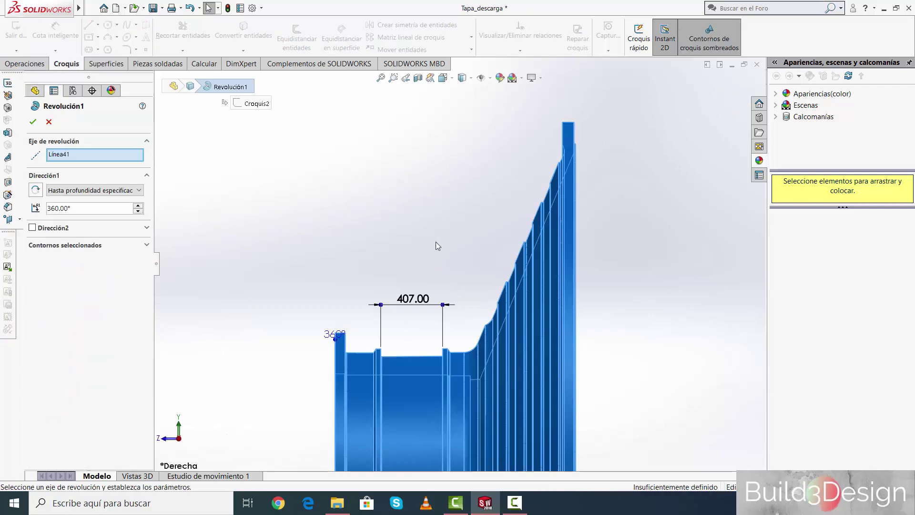
scroll(435, 243, "up", 2)
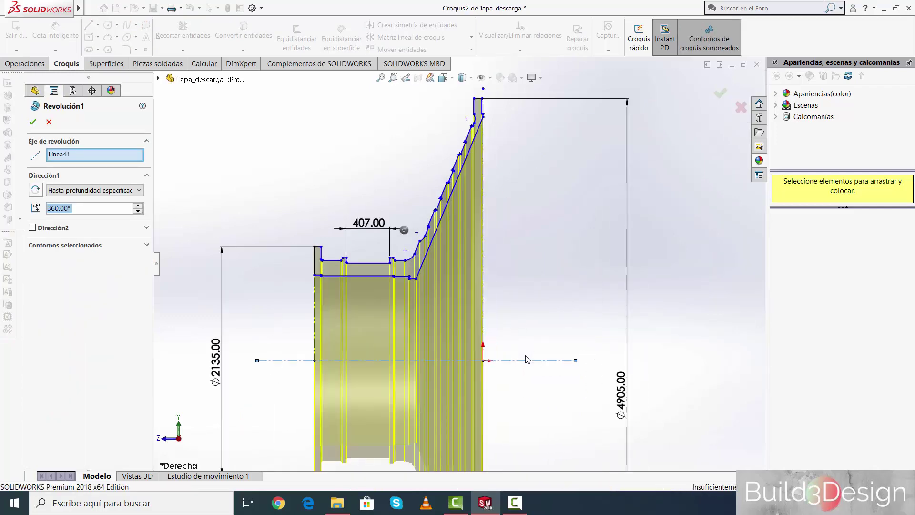
scroll(527, 360, "down", 2)
scroll(459, 263, "up", 2)
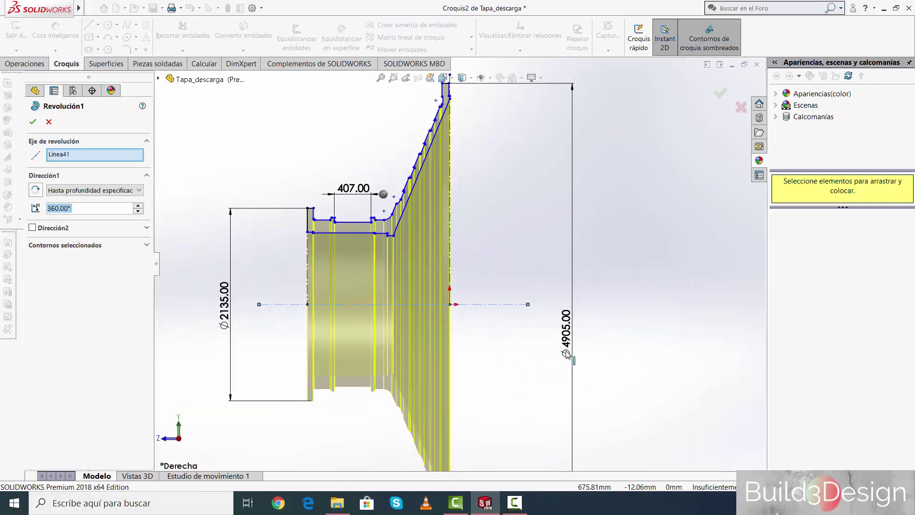
Step: Accept the 360° revolve and orbit the cover into an oblique 3-D view
key("Return")
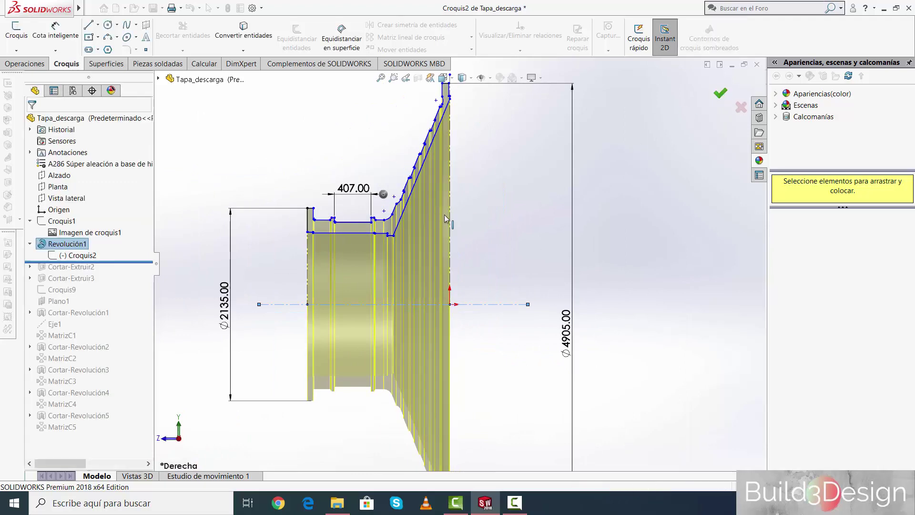
middle_click_drag(471, 230, 498, 262)
scroll(498, 262, "up", 4)
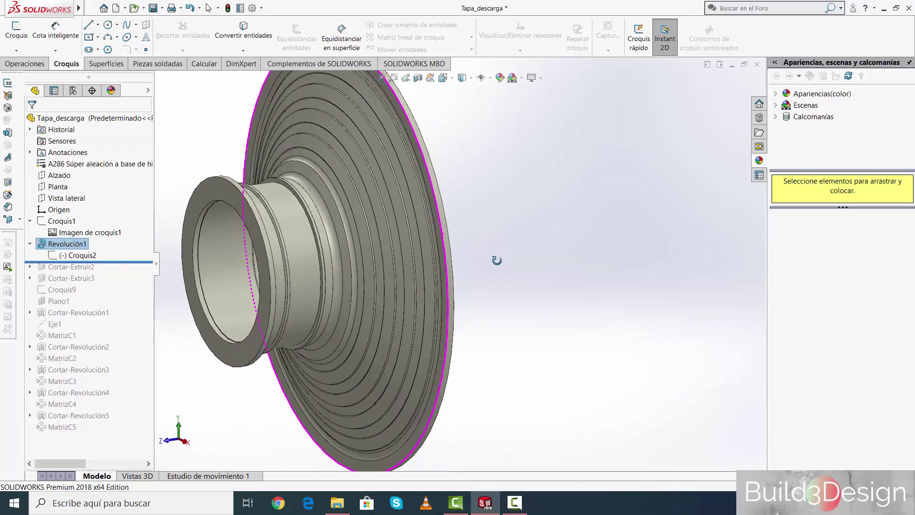
scroll(399, 240, "down", 2)
scroll(464, 279, "down", 1)
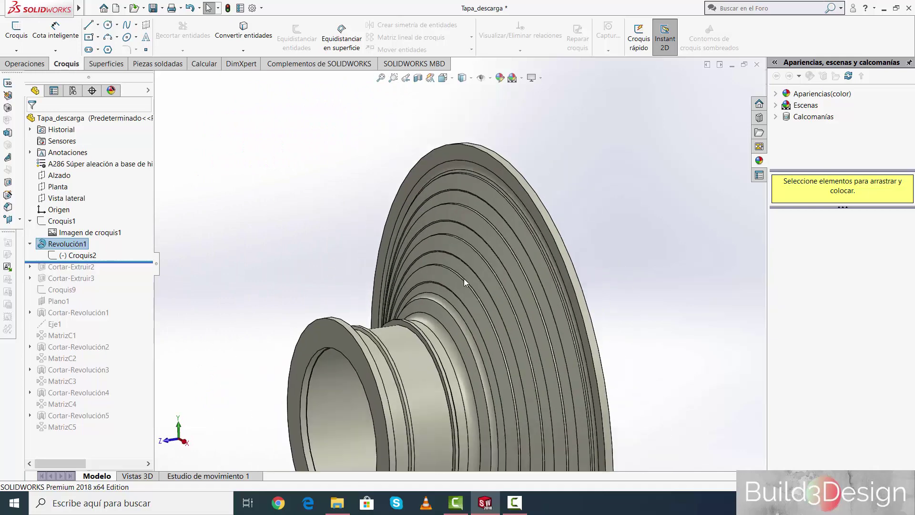
scroll(464, 278, "up", 3)
Step: Rotate to the disc face and roll the history forward past Cortar-Extruir2
mouse_move(539, 305)
middle_mouse_down()
mouse_move(420, 278)
mouse_move(567, 352)
middle_mouse_up()
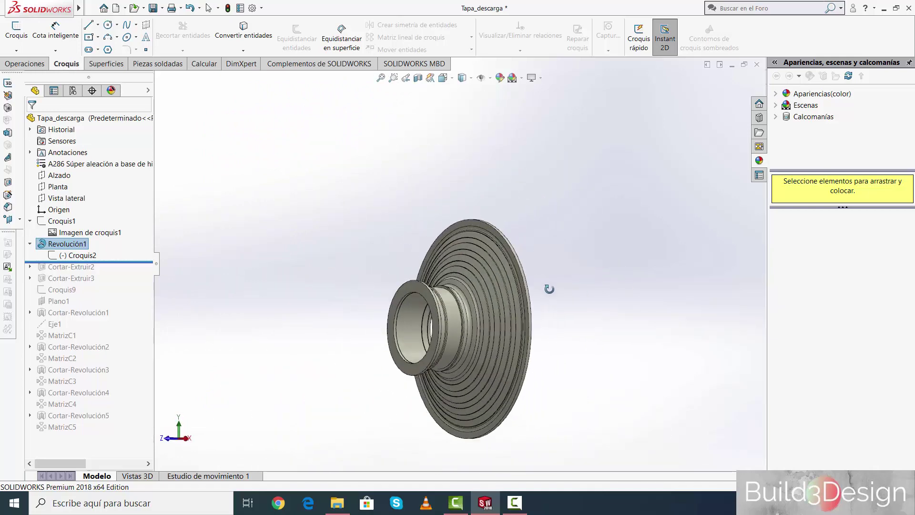
scroll(482, 317, "down", 2)
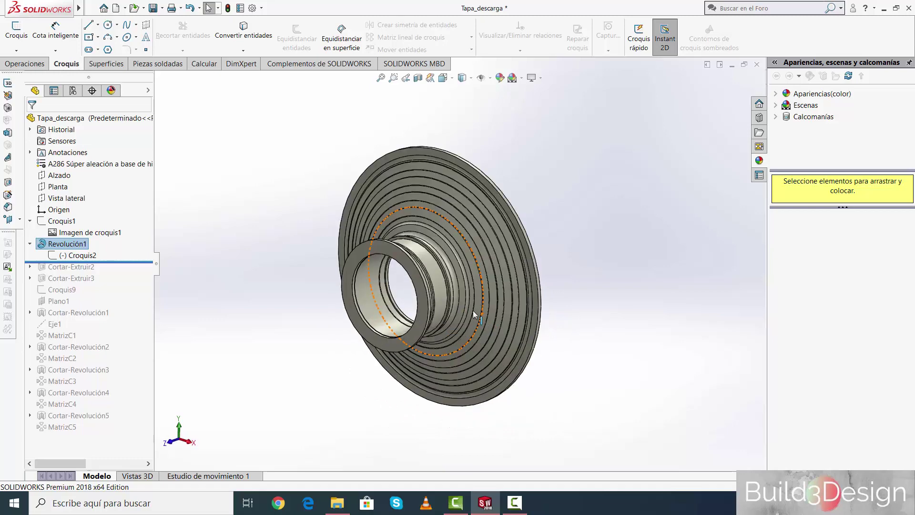
scroll(466, 293, "down", 2)
scroll(440, 280, "down", 2)
scroll(439, 280, "up", 3)
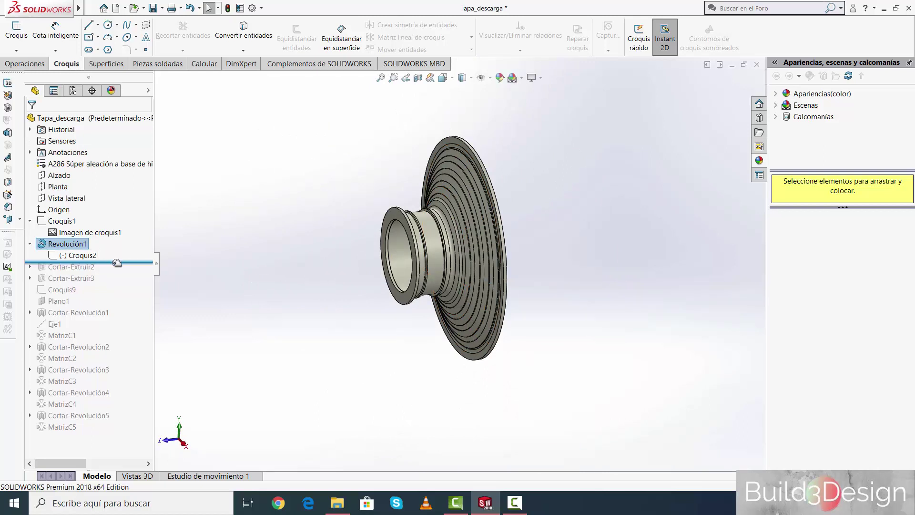
left_click_drag(116, 263, 124, 282)
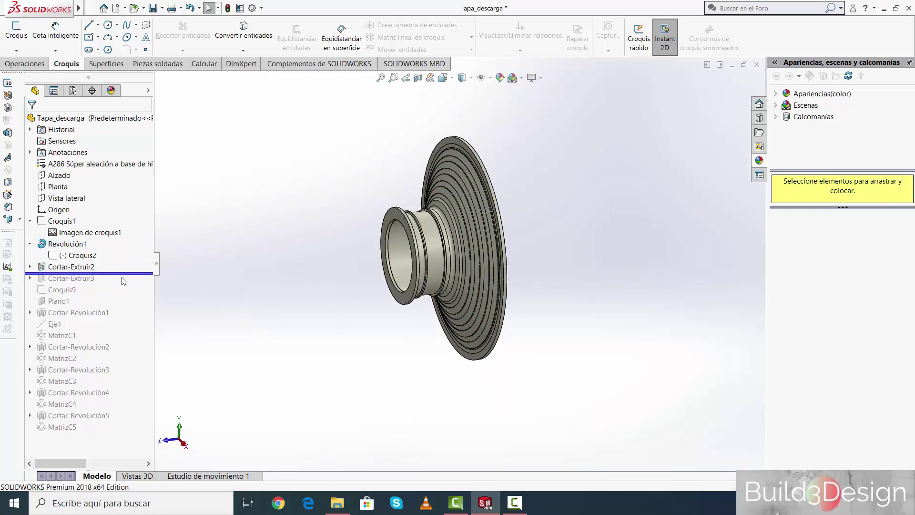
Step: Open Croquis6 under Cortar-Extruir2 for editing and view it normal to its plane
left_click(31, 267)
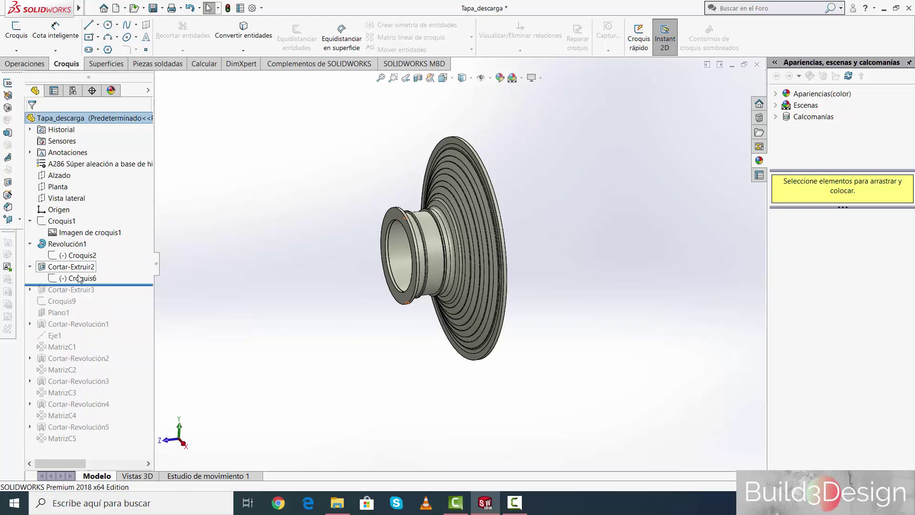
left_click(80, 279)
left_click(116, 248)
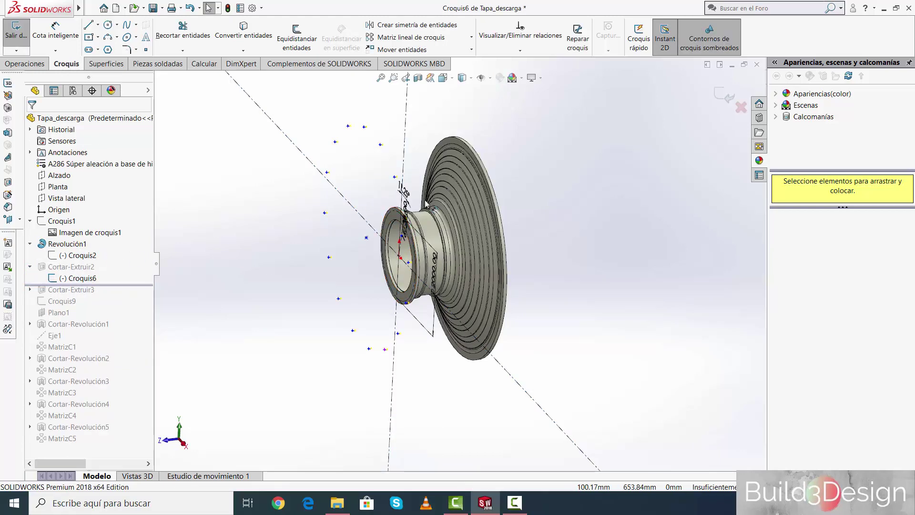
left_click(443, 78)
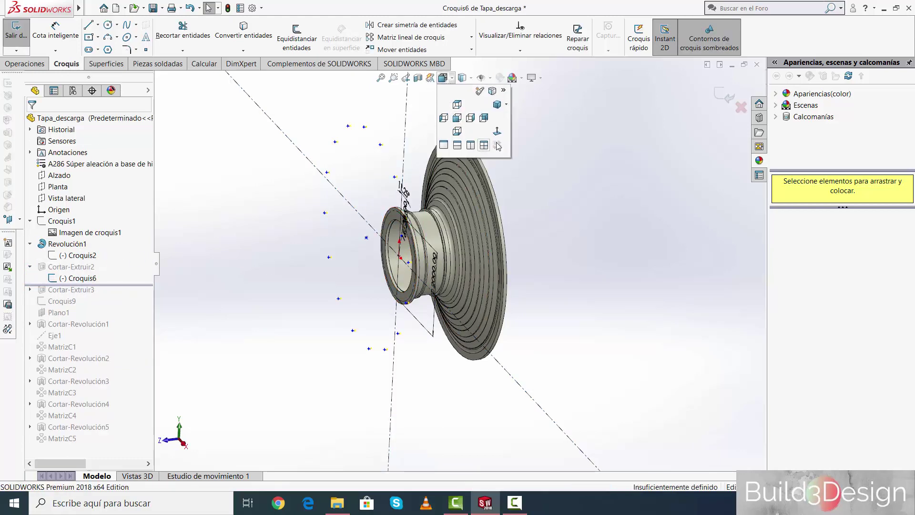
left_click(497, 144)
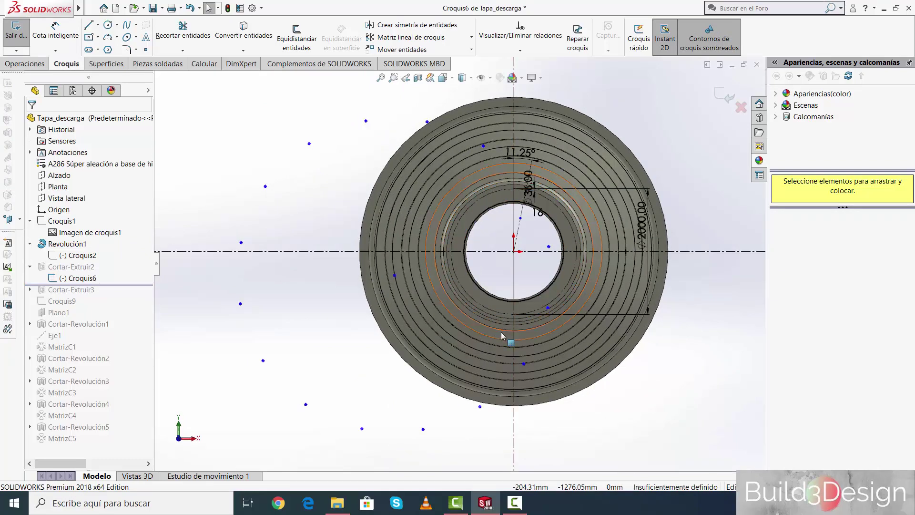
Step: Make the Croquis6 centre point coincident with the part origin in the front view
mouse_move(590, 319)
middle_mouse_down("ctrl")
mouse_move(527, 300)
mouse_move(600, 298)
middle_mouse_up("ctrl")
scroll(451, 249, "down", 3)
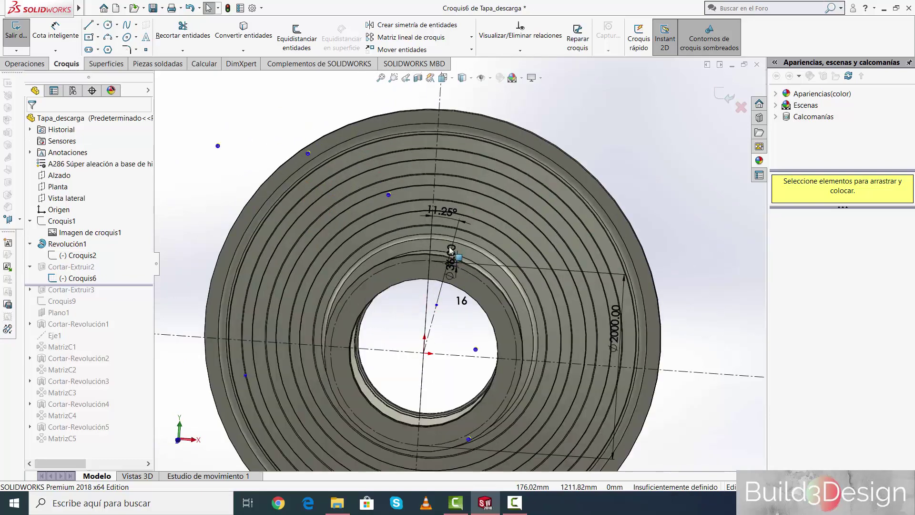
scroll(451, 250, "down", 2)
scroll(479, 299, "up", 1)
scroll(470, 277, "up", 3)
scroll(454, 315, "up", 2)
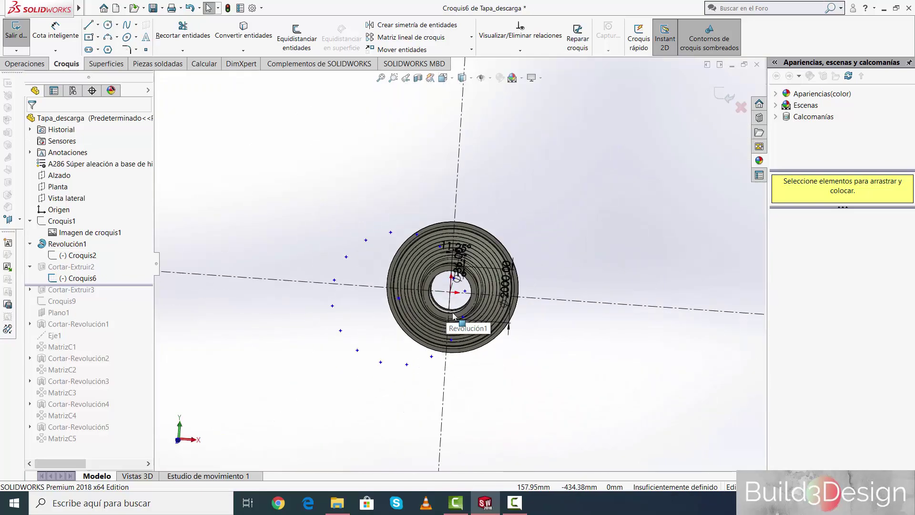
scroll(456, 322, "down", 2)
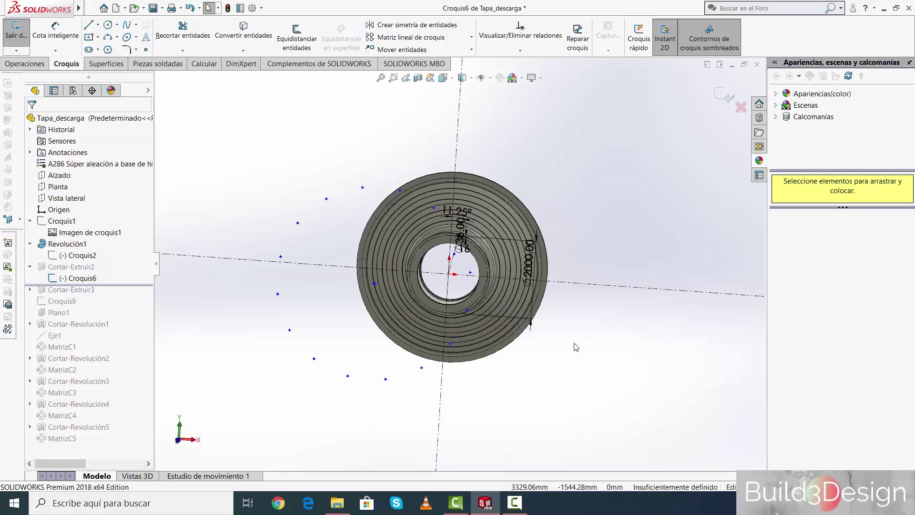
mouse_move(576, 348)
middle_mouse_down()
mouse_move(545, 339)
mouse_move(564, 347)
middle_mouse_up()
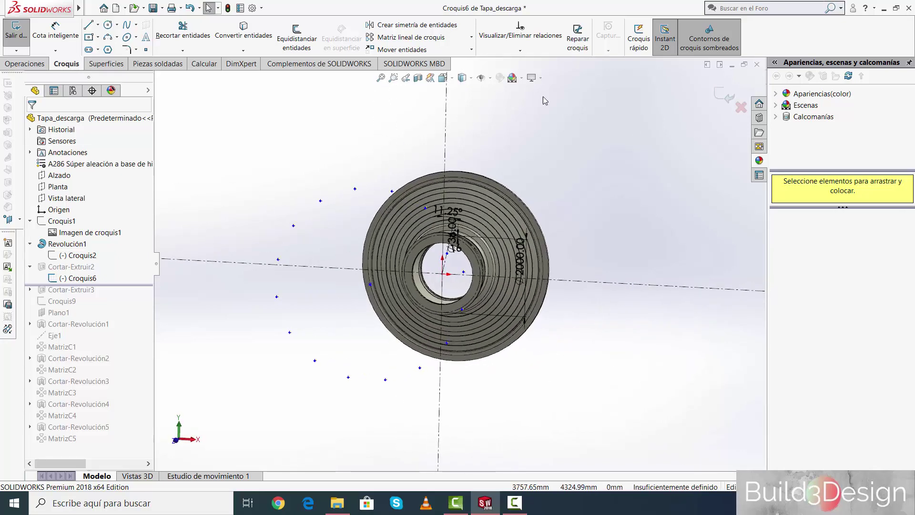
left_click(462, 77)
left_click(496, 133)
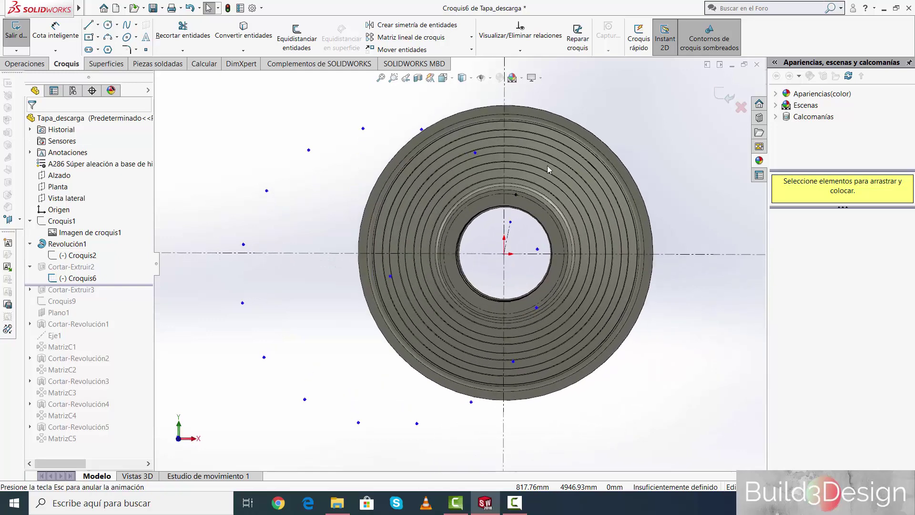
key("f")
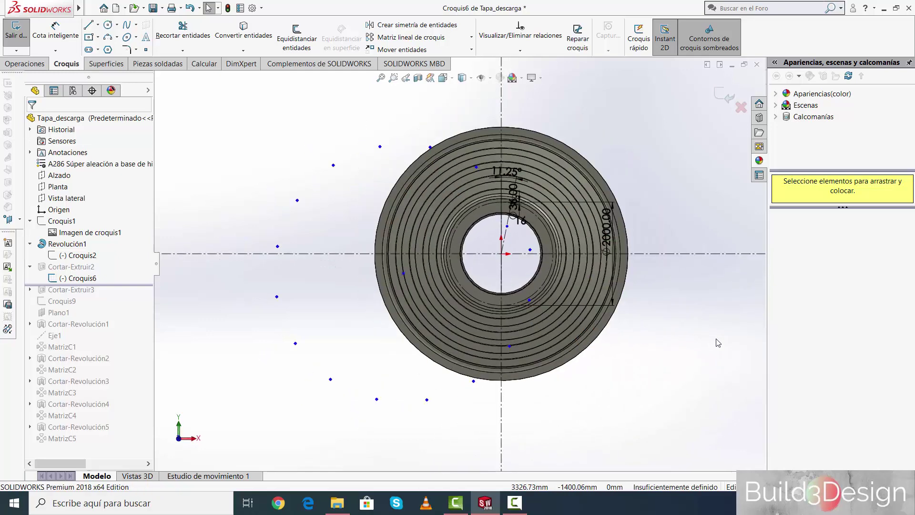
scroll(456, 286, "down", 3)
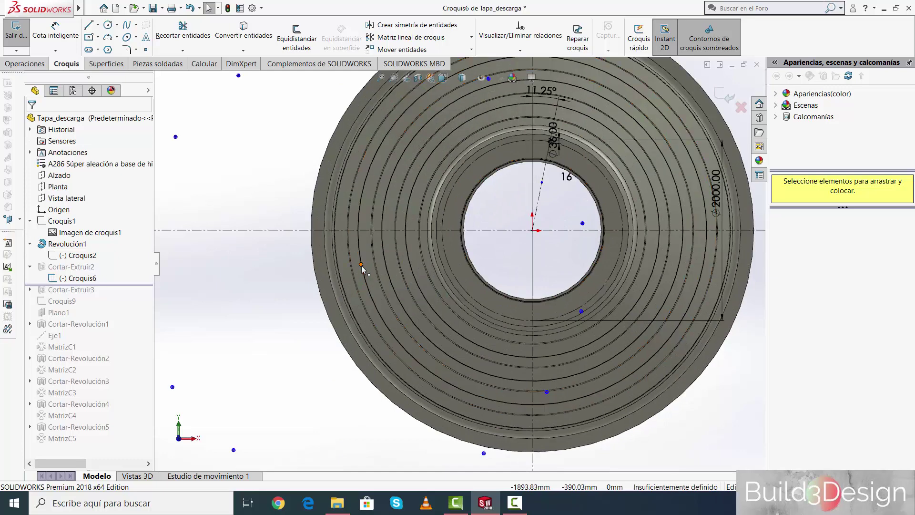
left_click_drag(361, 265, 533, 231)
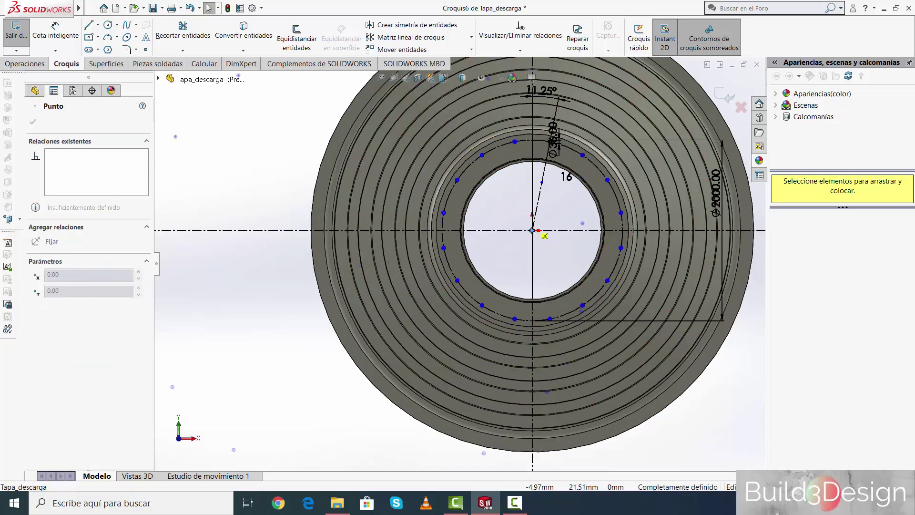
scroll(557, 259, "up", 1)
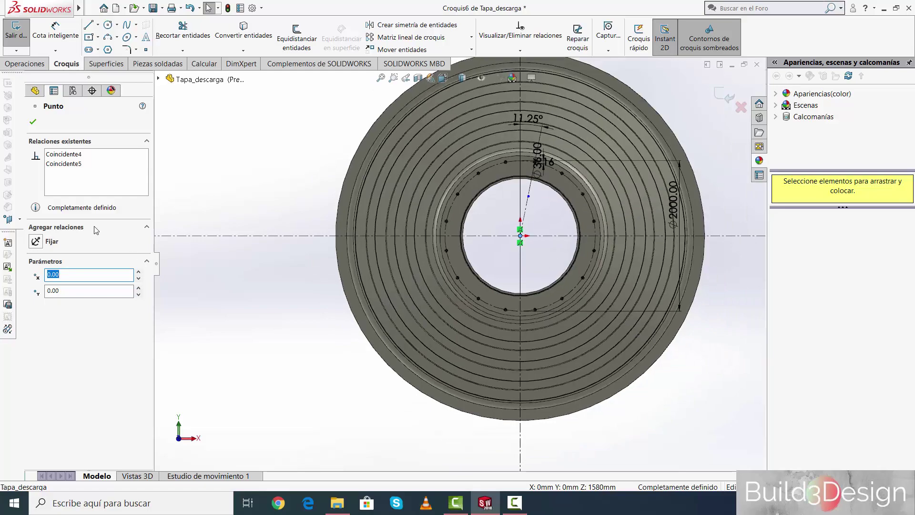
left_click(34, 125)
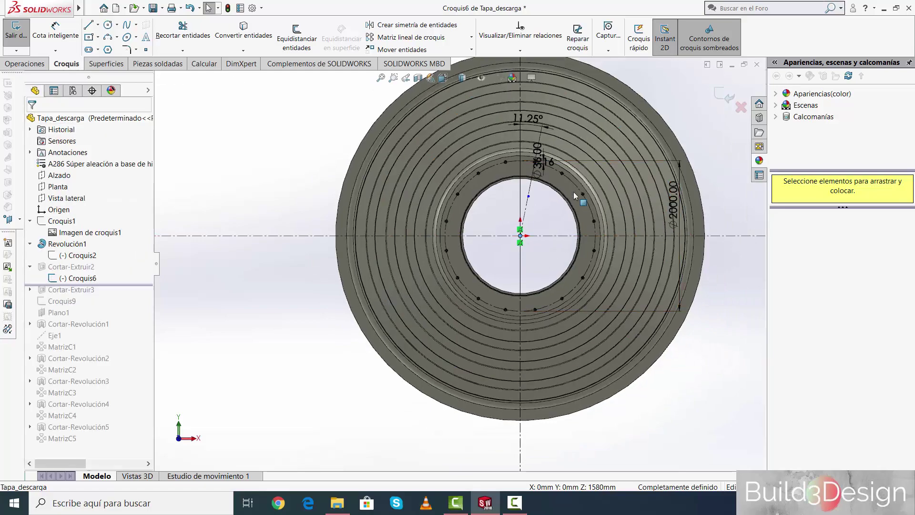
Step: Orbit the part to inspect the bolt-hole pattern around the flange face
scroll(573, 192, "down", 2)
scroll(505, 213, "down", 2)
scroll(505, 213, "down", 1)
mouse_move(505, 213)
middle_mouse_down()
mouse_move(412, 245)
mouse_move(447, 284)
middle_mouse_up()
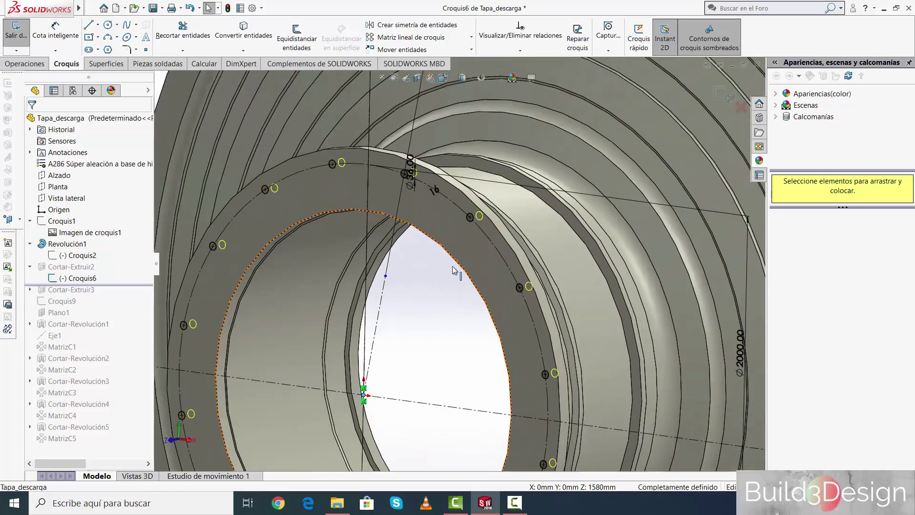
scroll(447, 288, "up", 2)
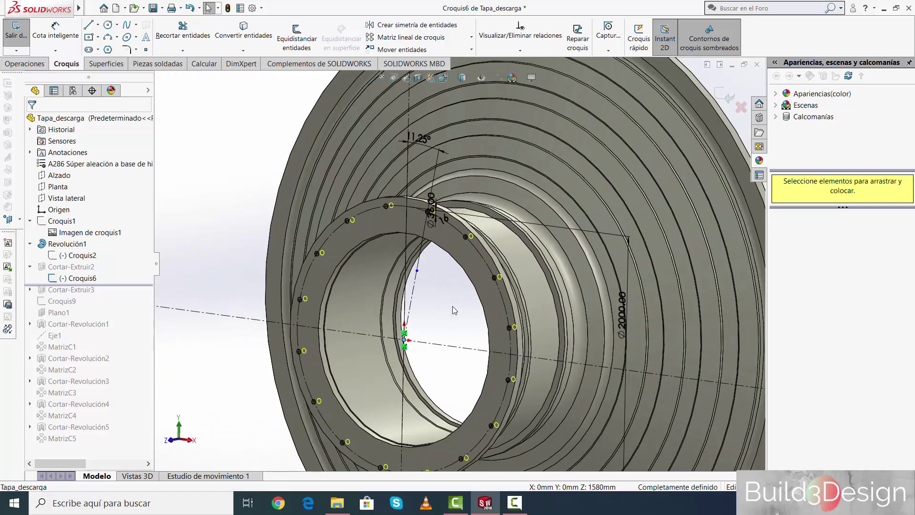
scroll(450, 313, "up", 1)
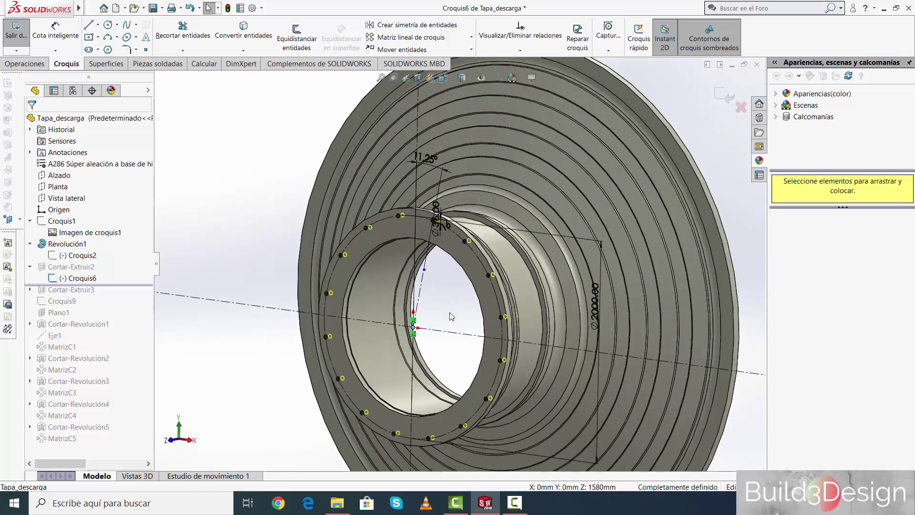
middle_click_drag(457, 312, 472, 305)
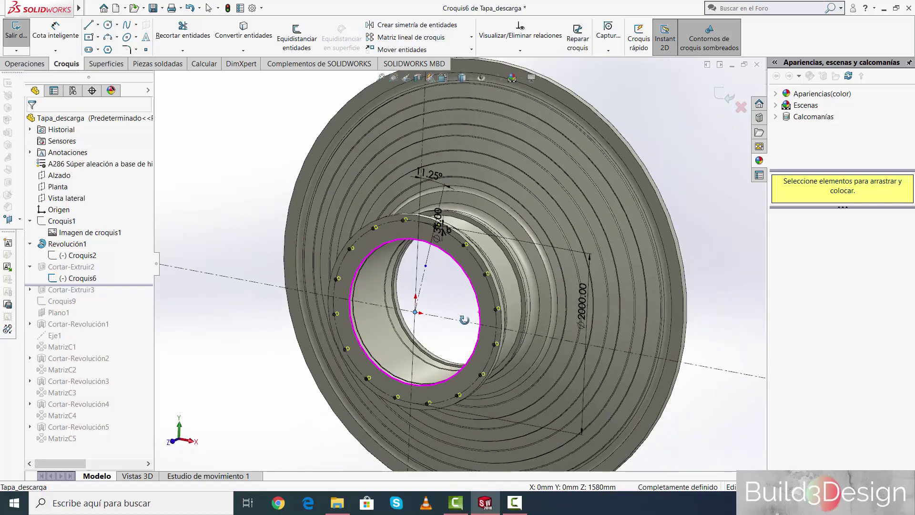
Step: Exit Croquis6 to rebuild Cortar-Extruir2's flange holes, check them, then reopen Croquis6
left_click(720, 98)
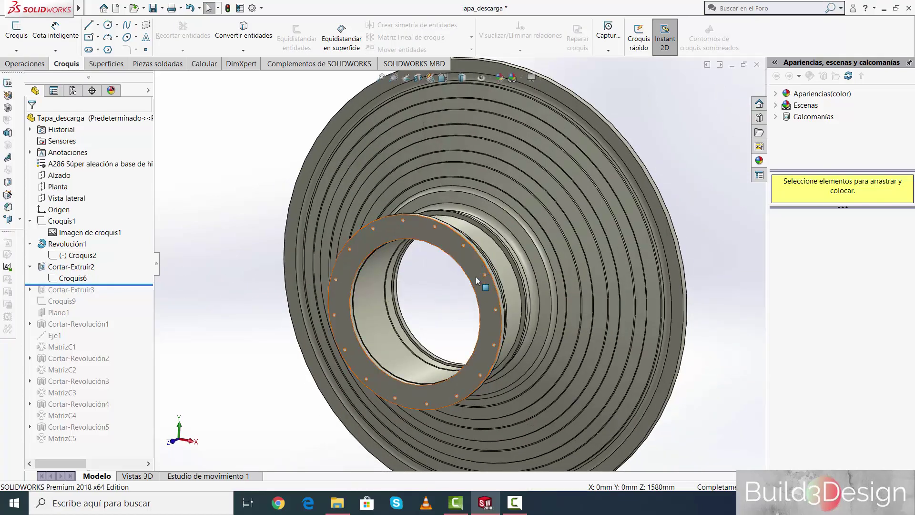
scroll(453, 253, "down", 3)
scroll(494, 255, "down", 2)
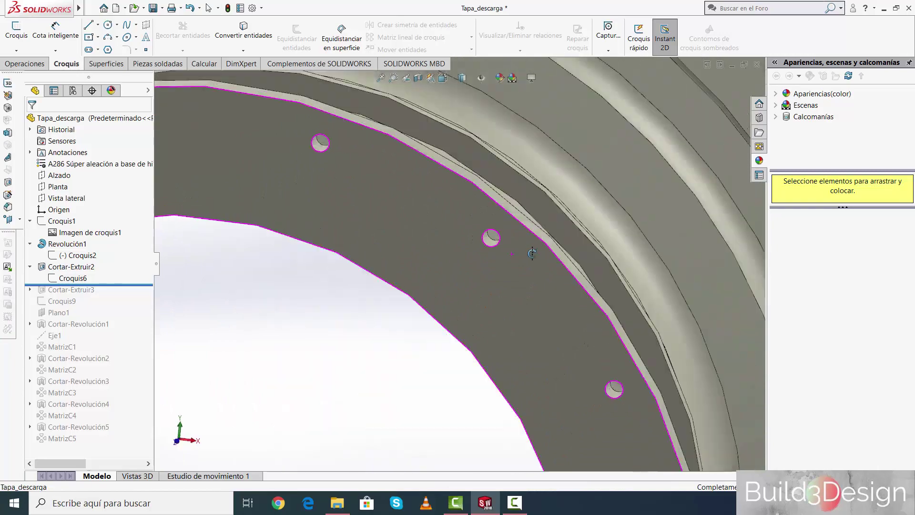
scroll(517, 283, "down", 1)
scroll(518, 282, "up", 4)
scroll(496, 329, "up", 2)
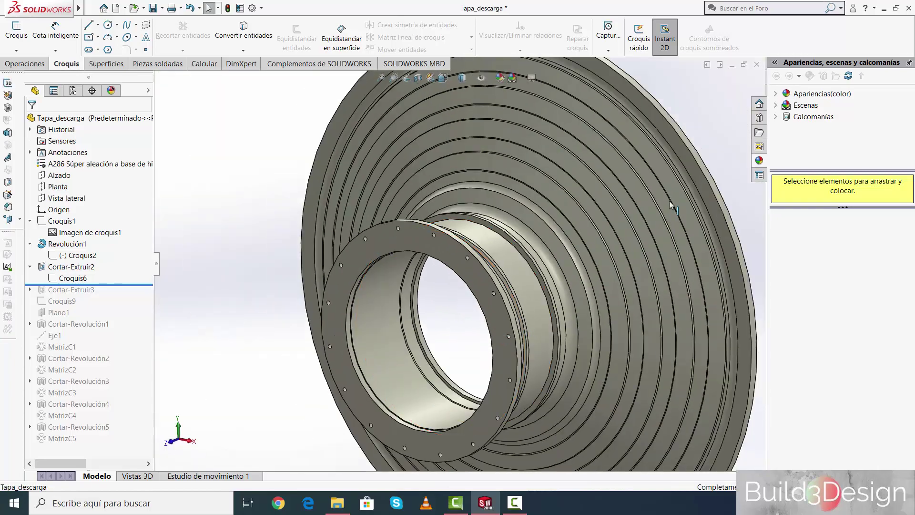
left_click(67, 278)
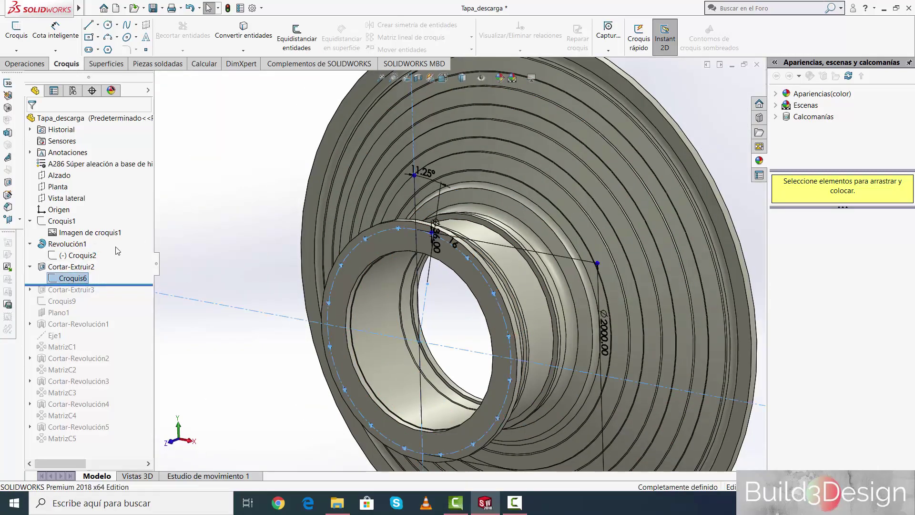
left_click(111, 261)
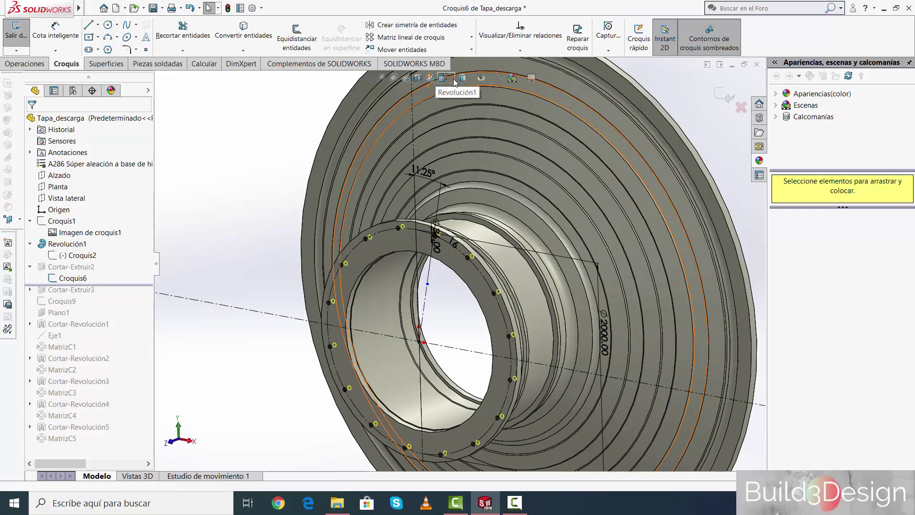
Step: View the sketch normal to its plane and reposition the Ø2000.00 bolt-circle dimension
left_click(442, 77)
left_click(497, 132)
scroll(496, 213, "down", 2)
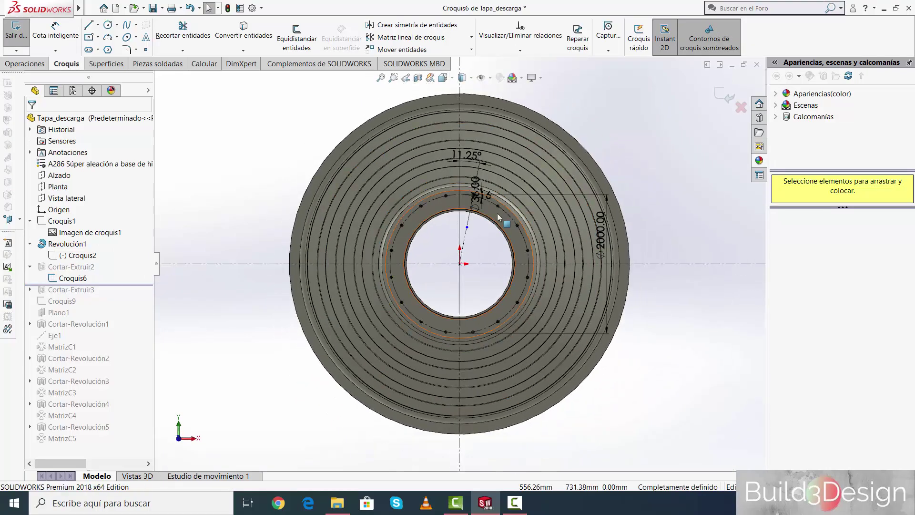
scroll(494, 214, "down", 3)
scroll(461, 217, "up", 2)
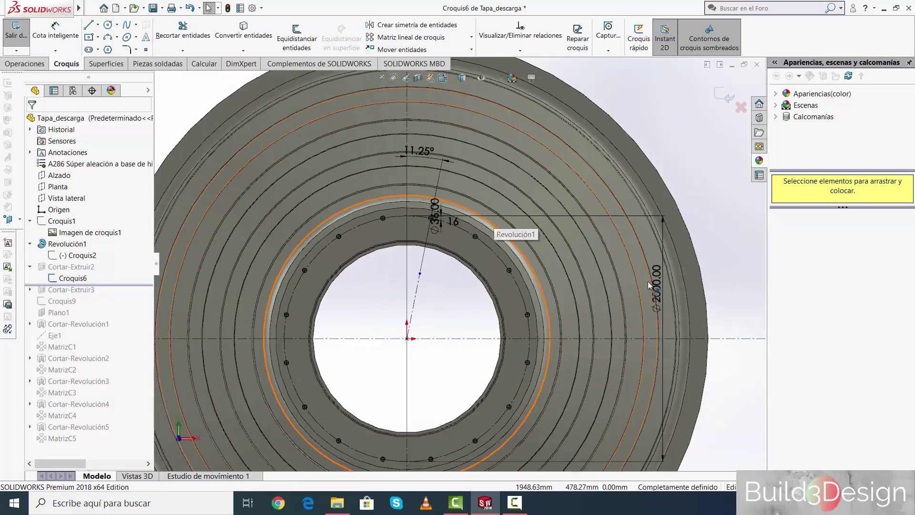
left_click_drag(580, 294, 575, 299)
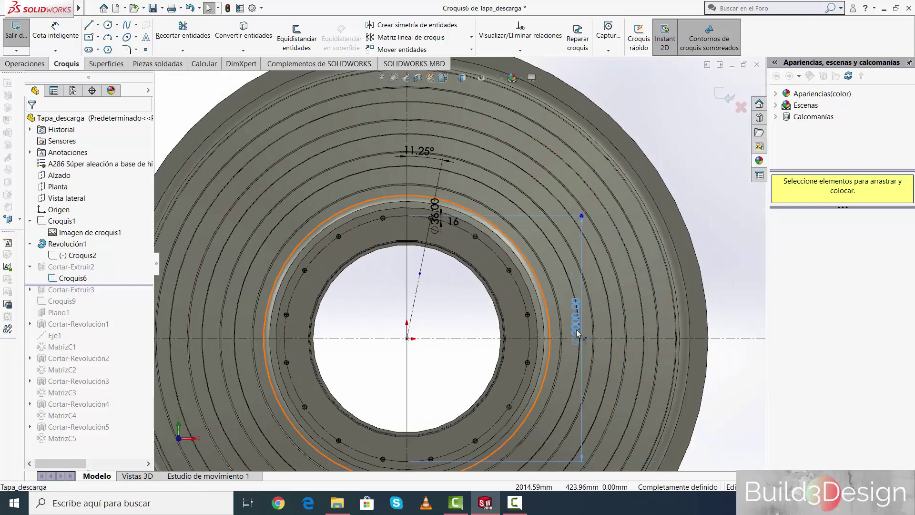
left_click_drag(578, 332, 583, 365)
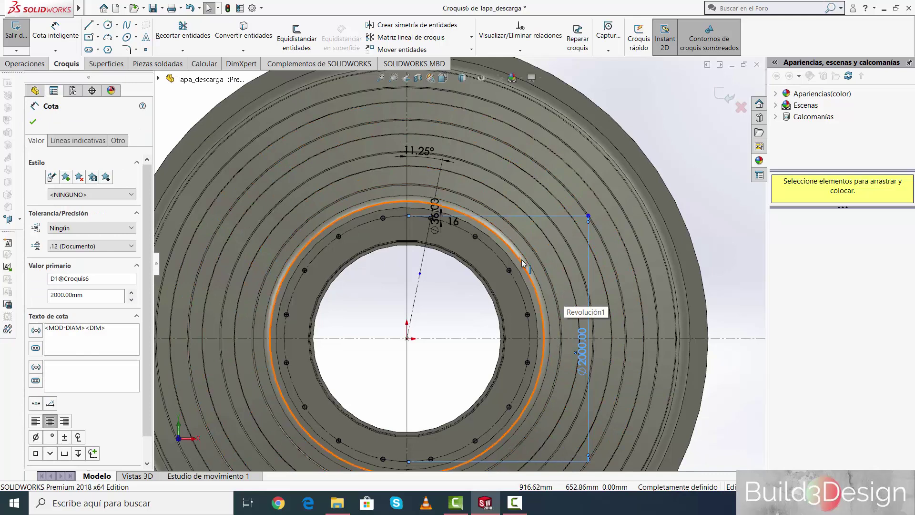
mouse_move(582, 355)
left_mouse_down()
mouse_move(728, 323)
mouse_move(570, 334)
left_mouse_up()
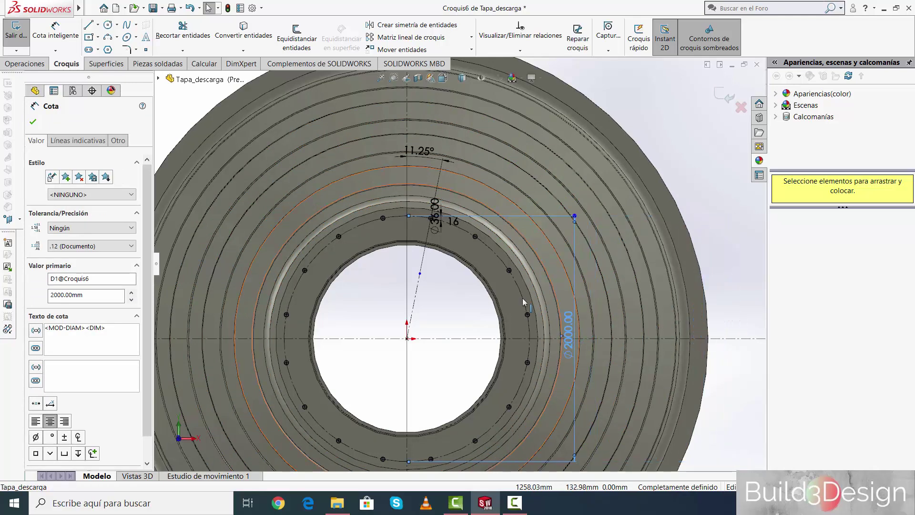
Step: Select and review the Ø36 hole diameter dimension
scroll(465, 239, "down", 5)
scroll(462, 243, "down", 3)
scroll(462, 246, "down", 3)
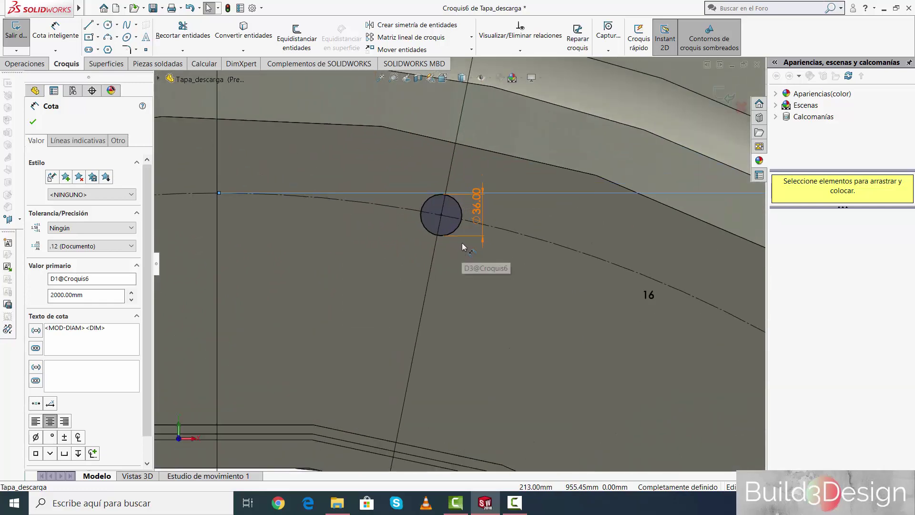
left_click(476, 221)
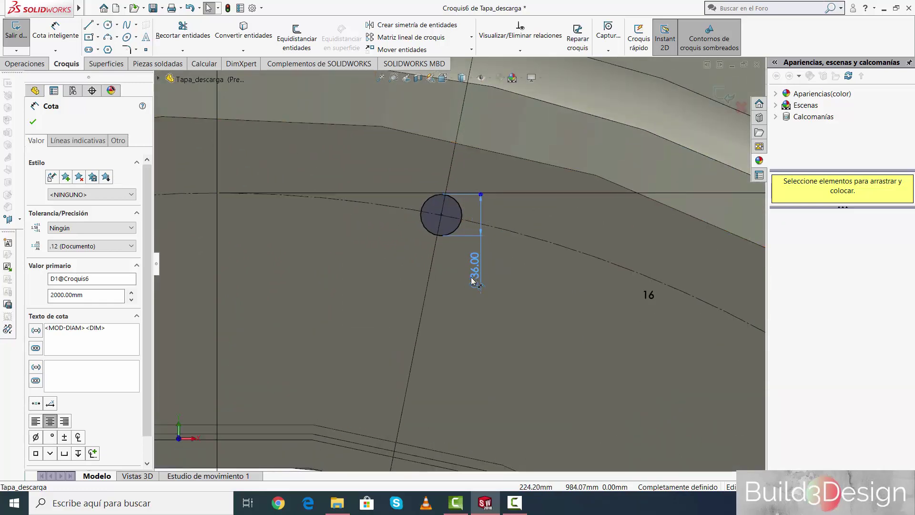
scroll(471, 282, "up", 1)
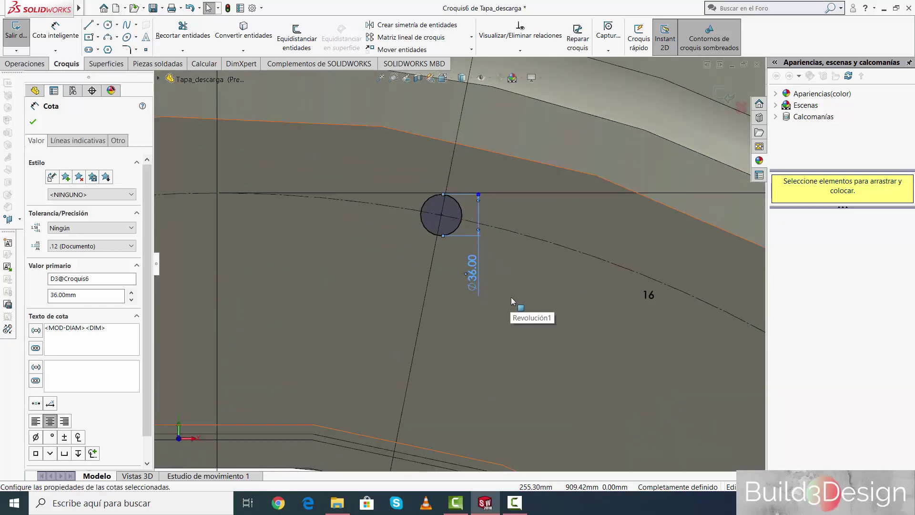
scroll(511, 297, "up", 2)
scroll(511, 297, "up", 2)
scroll(511, 296, "up", 1)
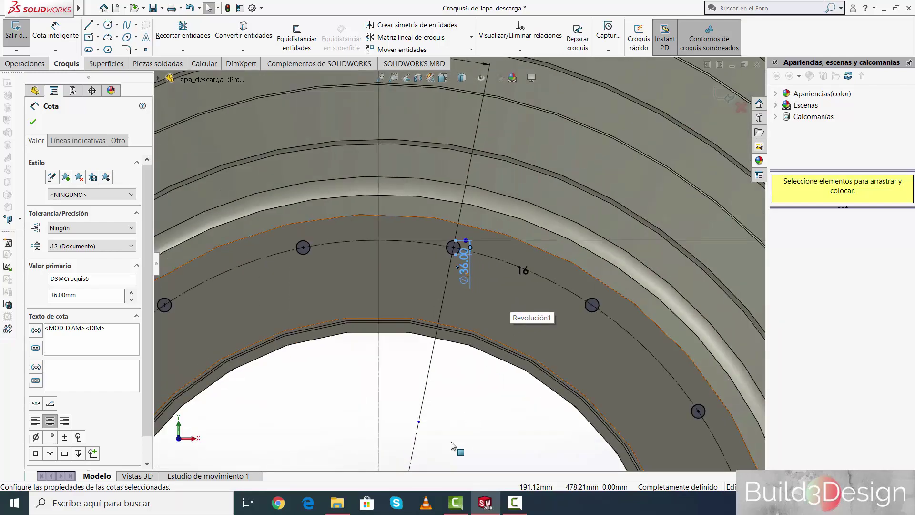
left_click(486, 409)
scroll(460, 263, "up", 3)
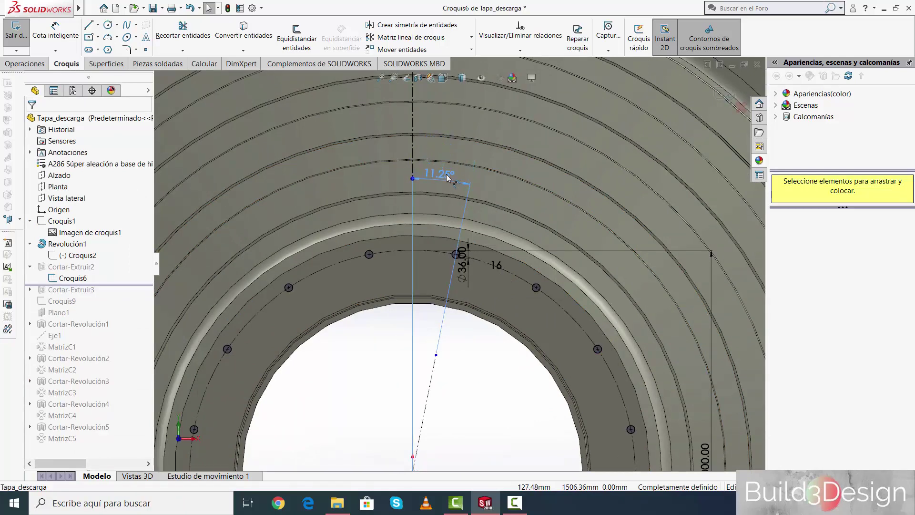
Step: Review the 11.25° angle dimension and dismiss its properties
left_click(448, 178)
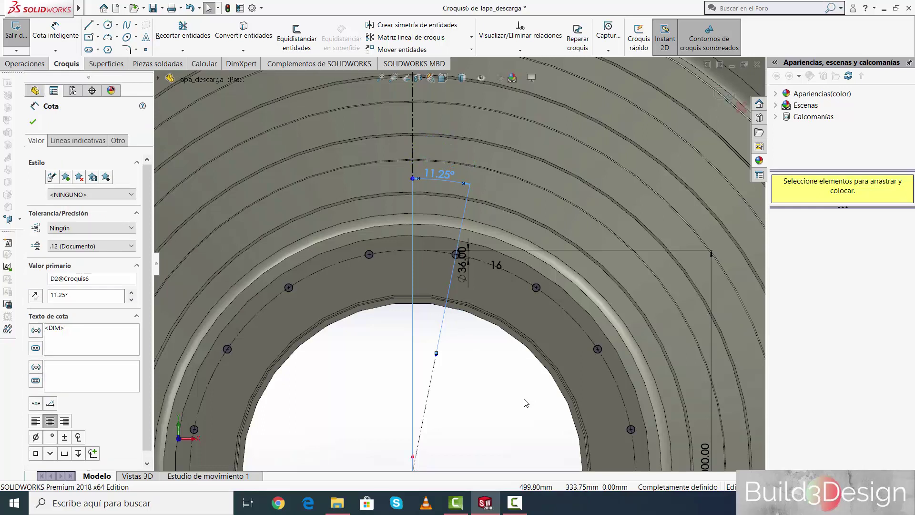
scroll(496, 366, "up", 2)
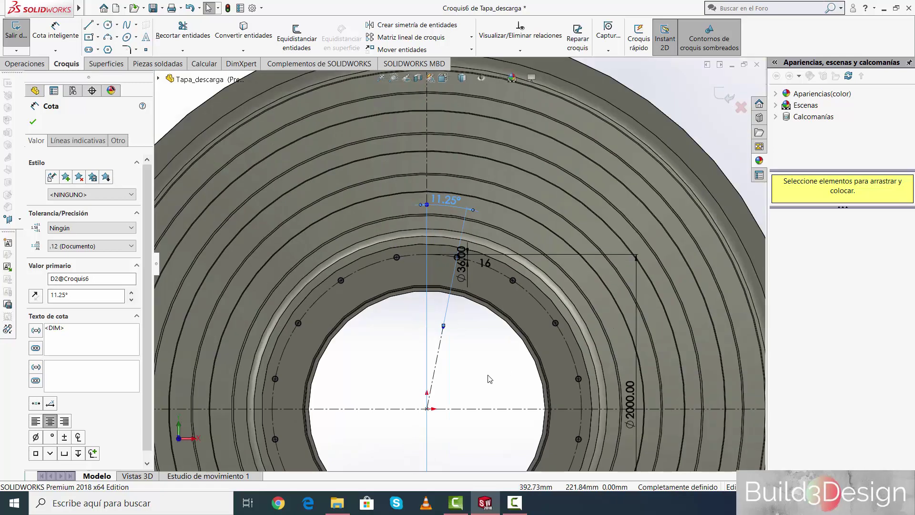
scroll(491, 379, "up", 1)
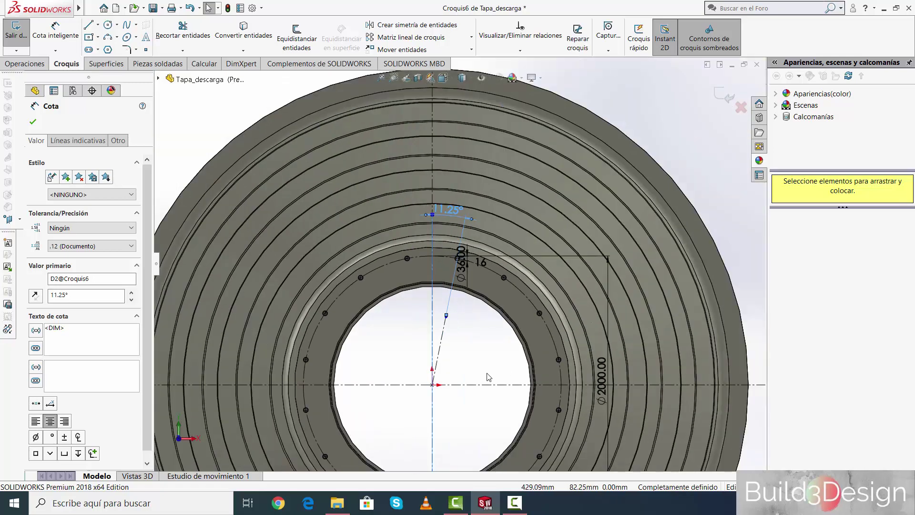
scroll(484, 372, "down", 1)
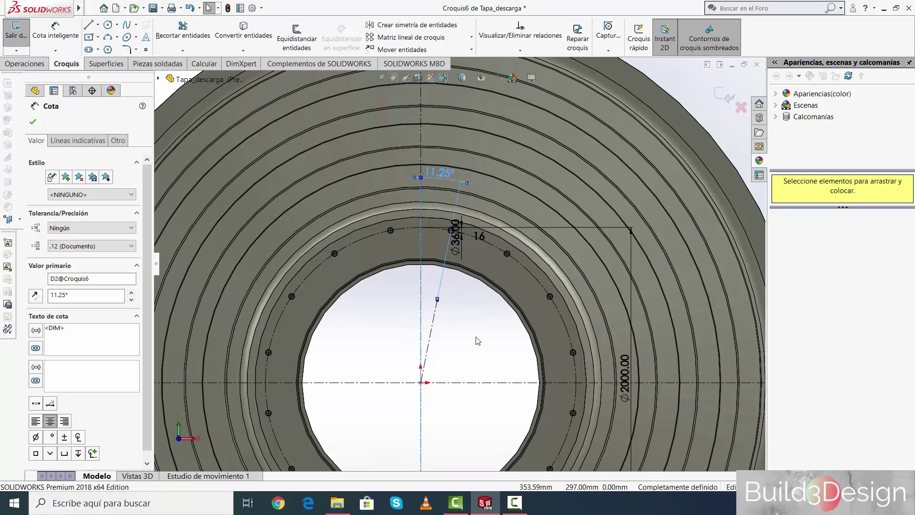
key("Escape")
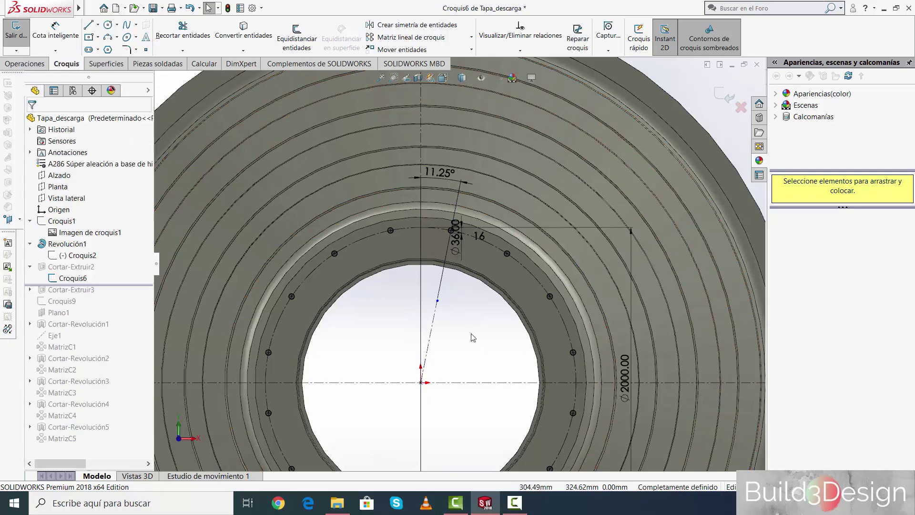
scroll(477, 337, "up", 2)
scroll(478, 337, "up", 5)
Step: Exit Croquis6 to rebuild the part and orbit into a 3-D view
left_click(724, 97)
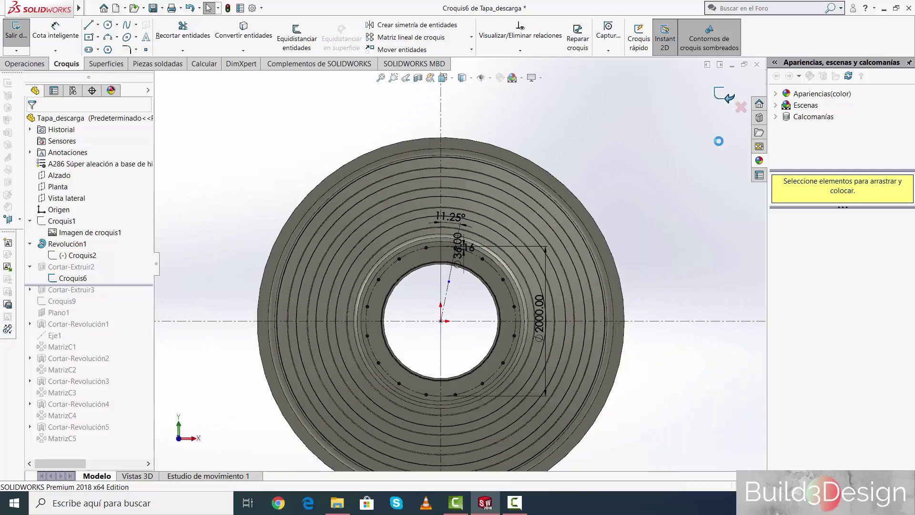
scroll(488, 282, "down", 3)
mouse_move(473, 284)
middle_mouse_down()
mouse_move(350, 336)
mouse_move(412, 335)
middle_mouse_up()
scroll(412, 335, "up", 3)
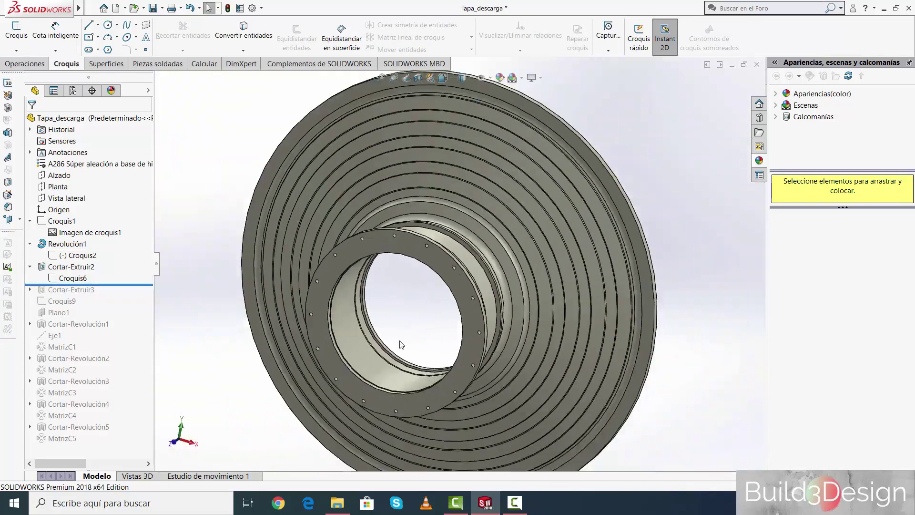
Step: Roll the history forward to Cortar-Extruir3 and open Croquis8 for editing
left_click(31, 268)
left_click_drag(134, 275, 134, 285)
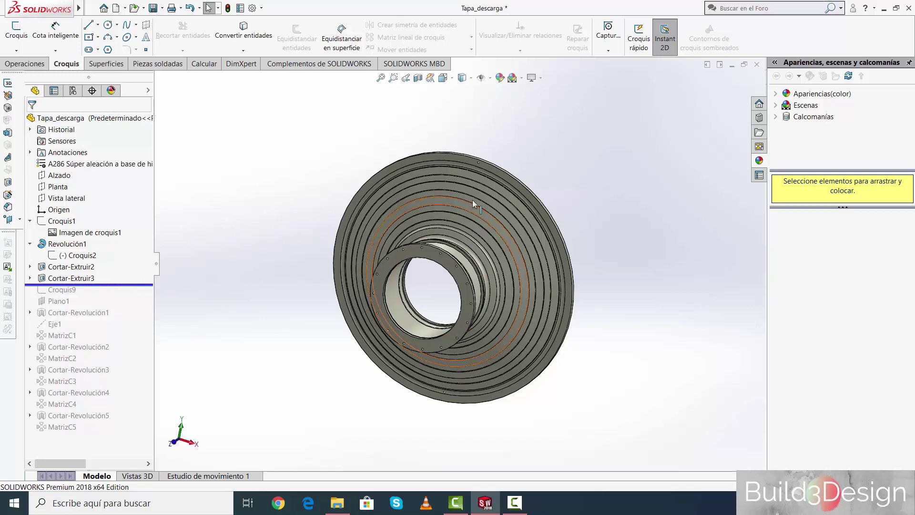
scroll(477, 173, "down", 3)
left_click(31, 279)
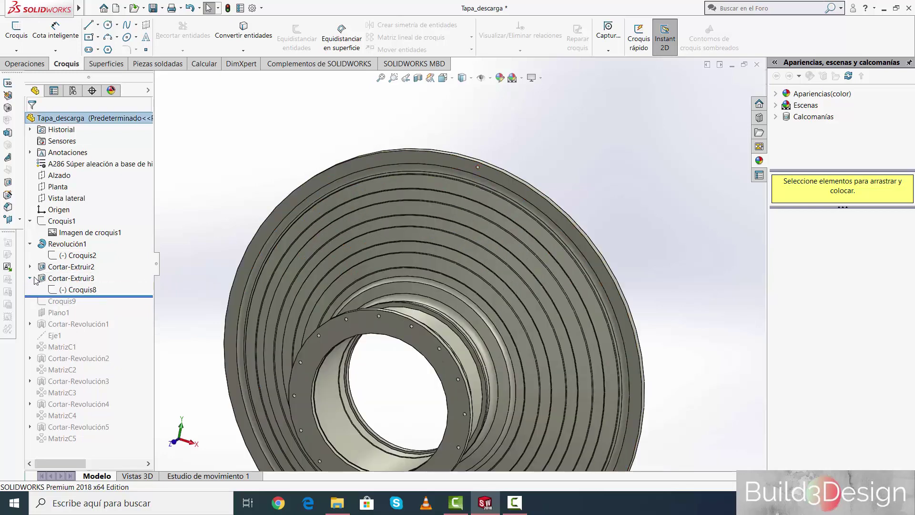
left_click(81, 290)
left_click(91, 264)
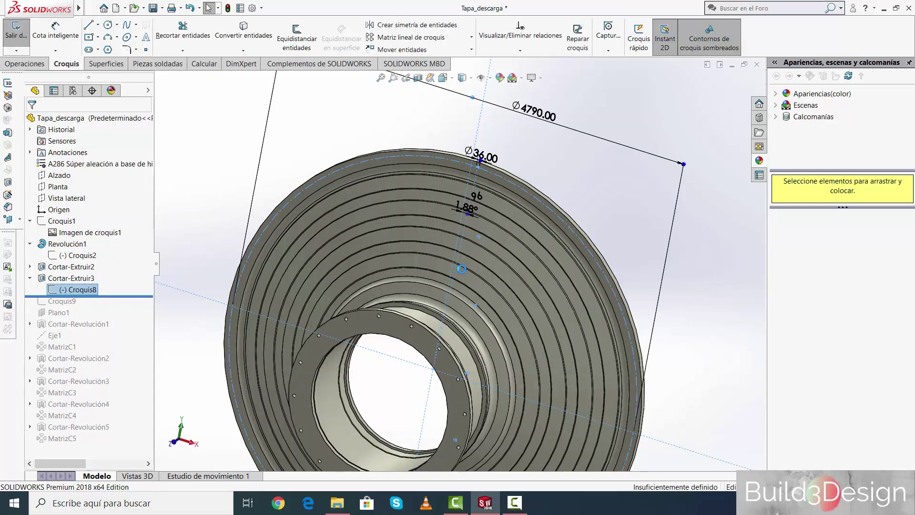
Step: In normal view, place a sketch point on the Croquis8 origin
left_click(444, 78)
left_click(485, 118)
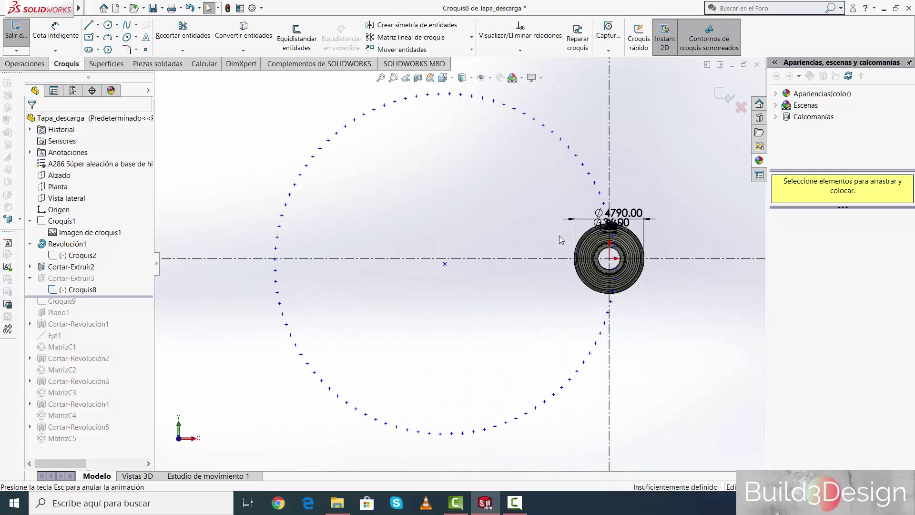
scroll(568, 266, "down", 3)
scroll(659, 243, "down", 2)
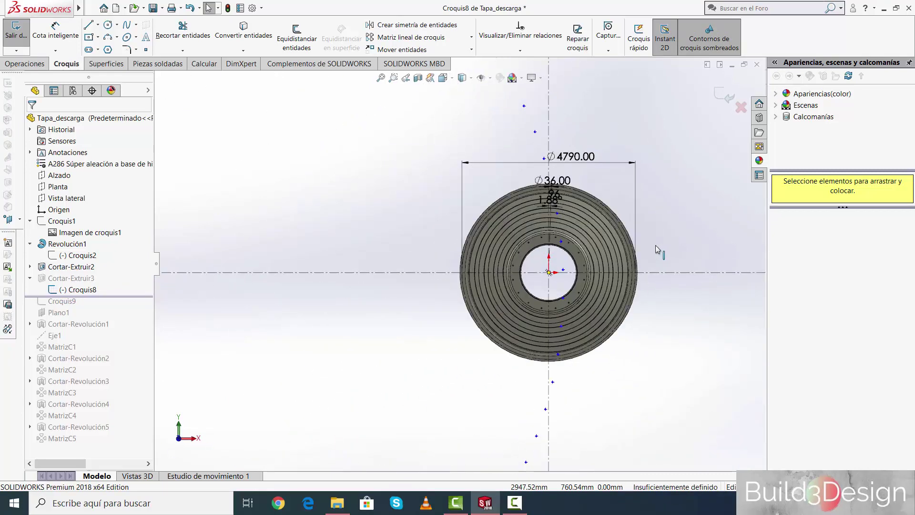
scroll(429, 267, "up", 2)
scroll(233, 281, "up", 1)
left_click(232, 281)
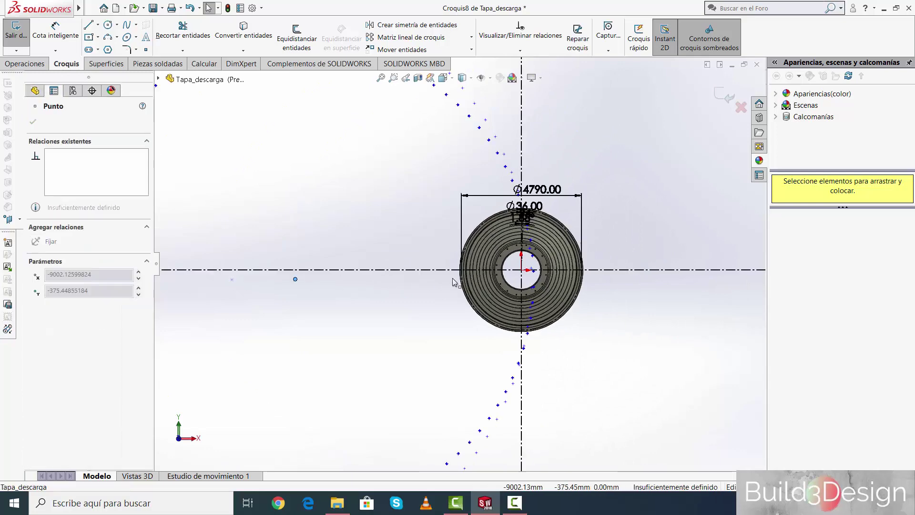
left_click(523, 271)
Step: Zoom and orbit to inspect the rim hole ring, then exit Croquis8 to rebuild Cortar-Extruir3
scroll(533, 217, "down", 8)
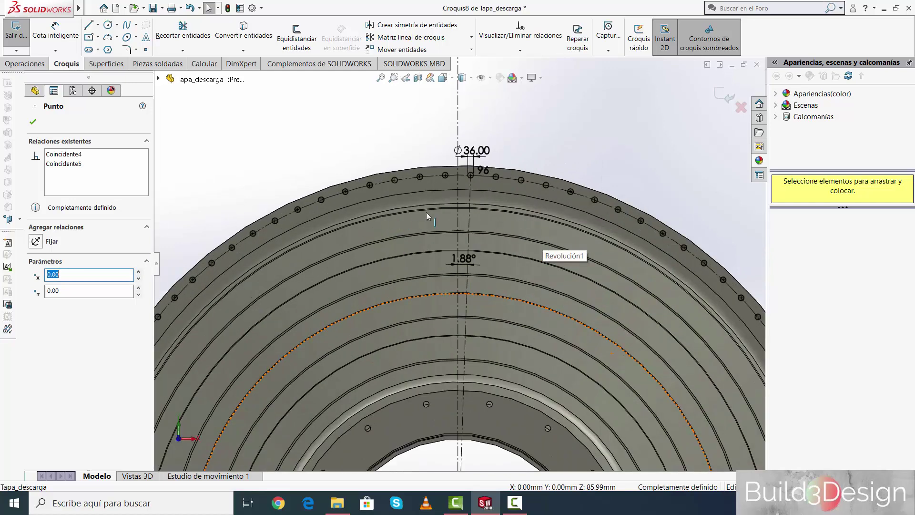
scroll(520, 193, "down", 2)
scroll(527, 195, "down", 1)
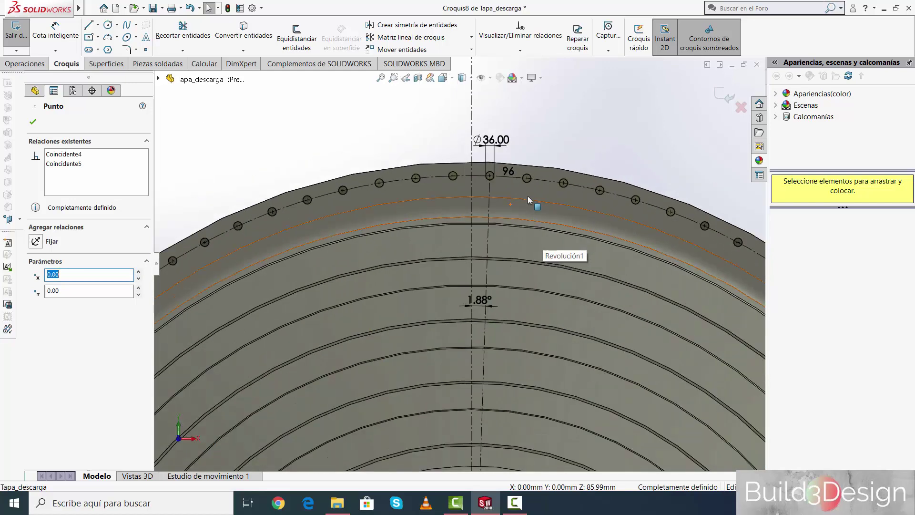
scroll(528, 196, "up", 1)
scroll(524, 210, "up", 1)
scroll(520, 228, "up", 1)
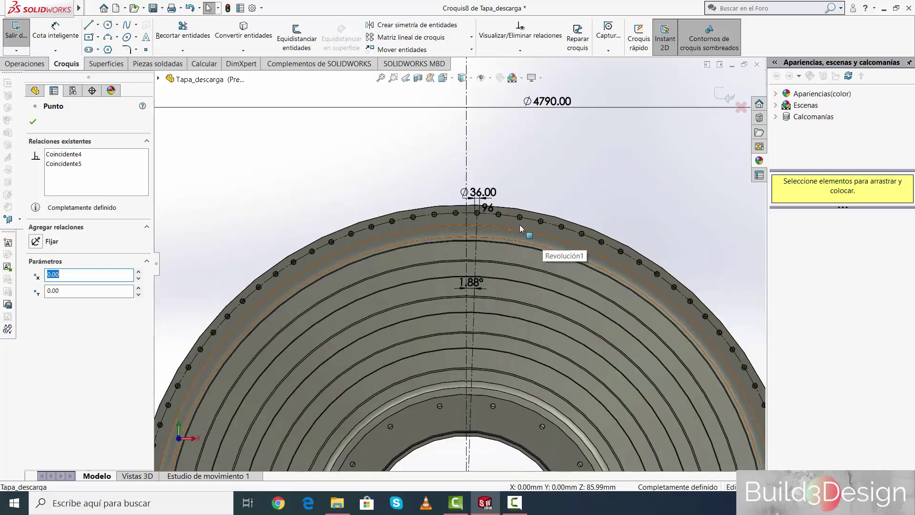
scroll(521, 233, "up", 3)
scroll(465, 227, "down", 3)
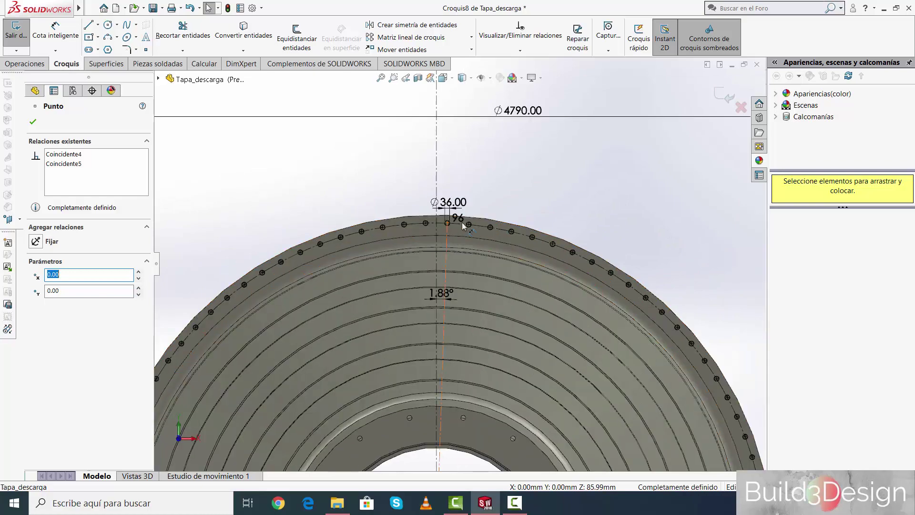
scroll(520, 259, "up", 1)
scroll(519, 258, "up", 2)
scroll(536, 329, "up", 1)
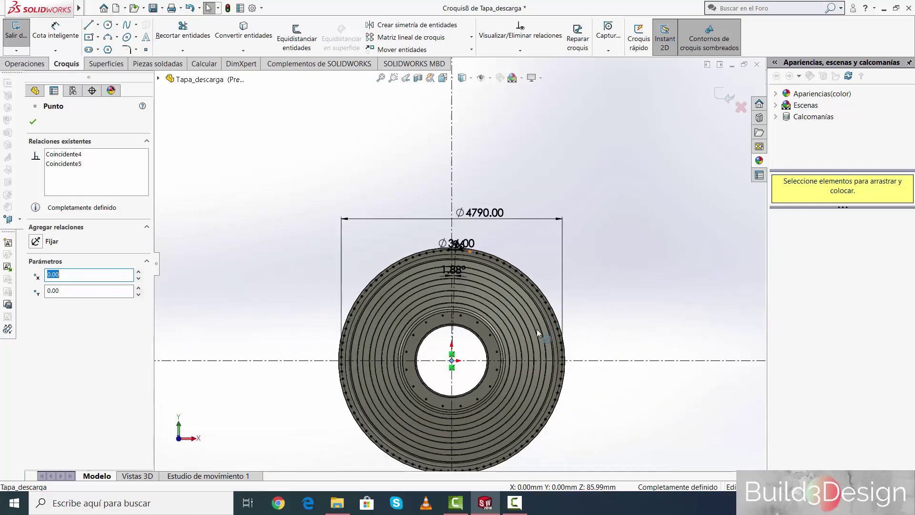
scroll(516, 334, "up", 1)
middle_click_drag(514, 334, 505, 267)
scroll(505, 265, "down", 2)
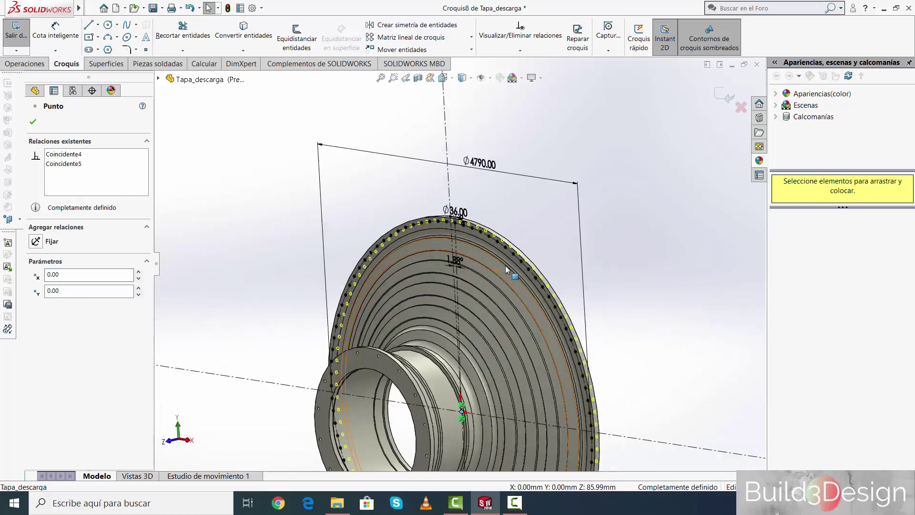
scroll(492, 246, "down", 2)
scroll(492, 246, "up", 1)
scroll(477, 267, "up", 3)
scroll(450, 328, "up", 2)
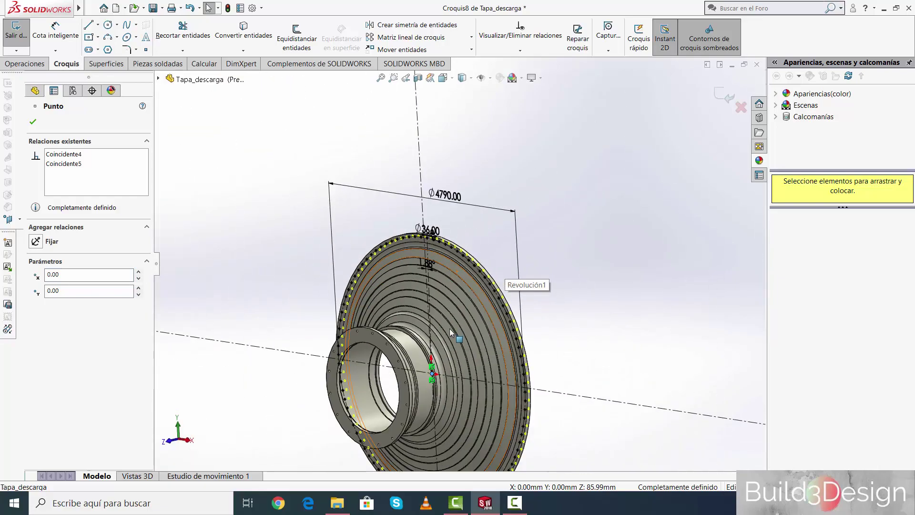
mouse_move(450, 328)
middle_mouse_down()
mouse_move(475, 329)
mouse_move(438, 273)
mouse_move(429, 286)
middle_mouse_up()
scroll(438, 273, "down", 3)
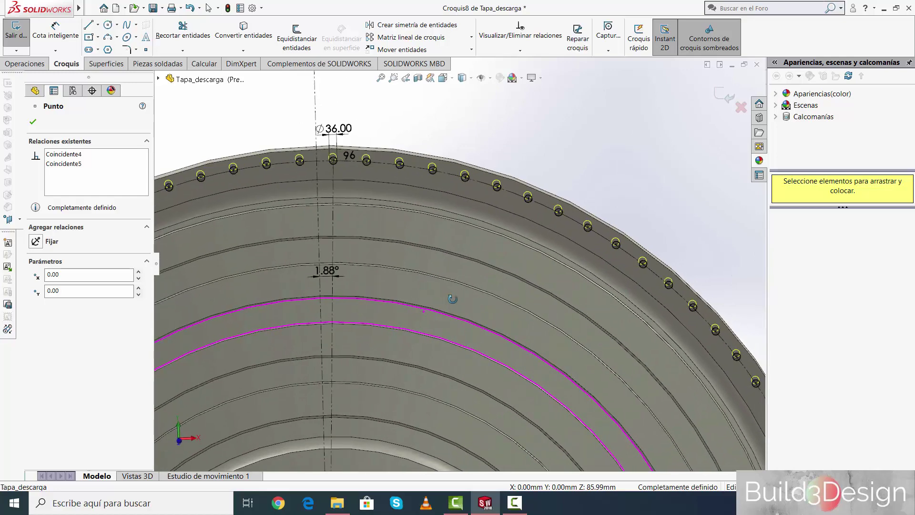
scroll(337, 170, "down", 3)
scroll(325, 158, "down", 3)
scroll(464, 165, "up", 2)
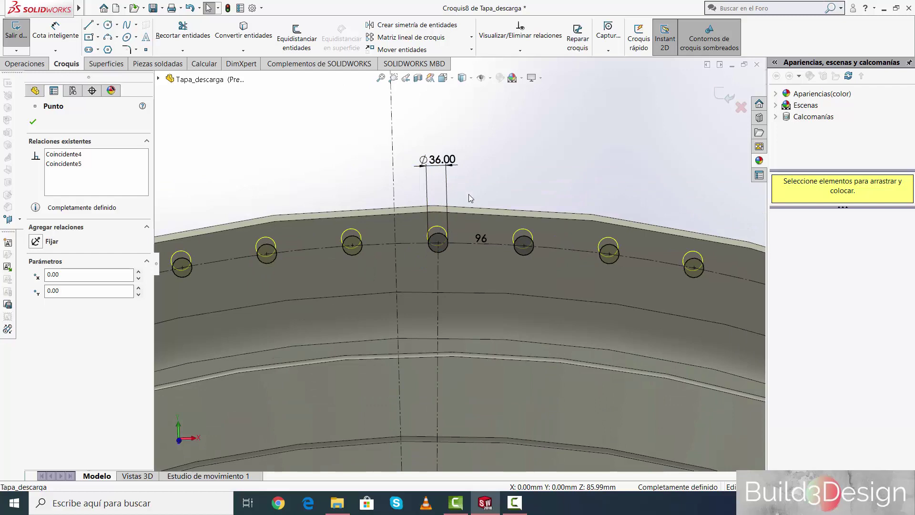
scroll(470, 196, "up", 1)
scroll(477, 204, "up", 2)
scroll(491, 219, "up", 1)
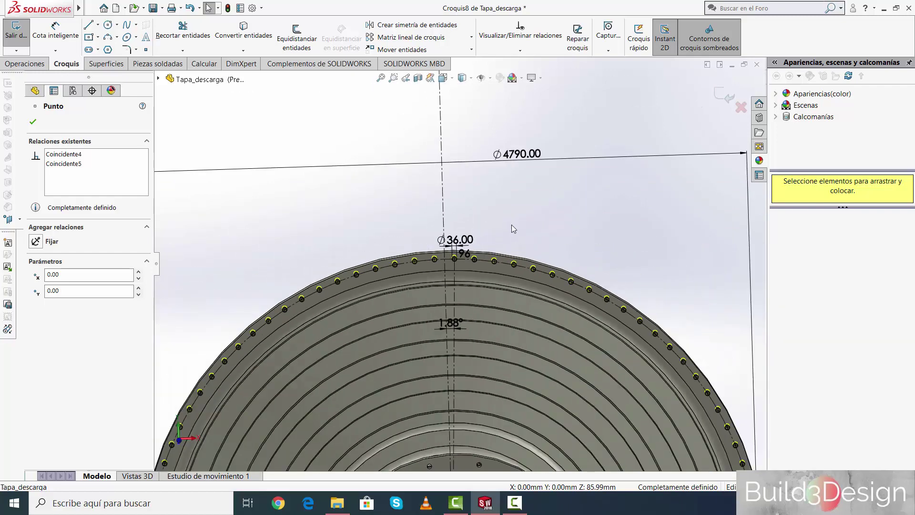
scroll(513, 223, "up", 1)
scroll(522, 226, "up", 2)
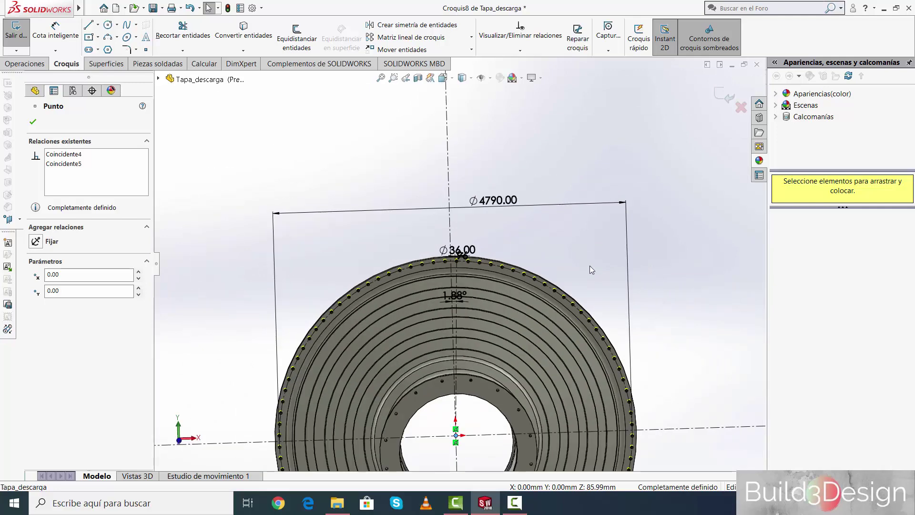
scroll(592, 269, "down", 1)
scroll(587, 267, "down", 2)
scroll(506, 212, "up", 3)
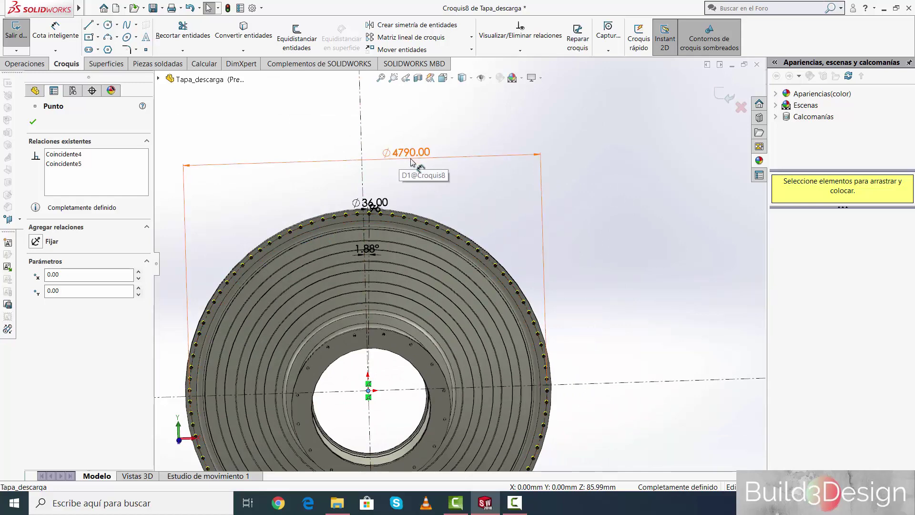
scroll(411, 162, "down", 2)
scroll(382, 211, "down", 5)
scroll(382, 212, "down", 3)
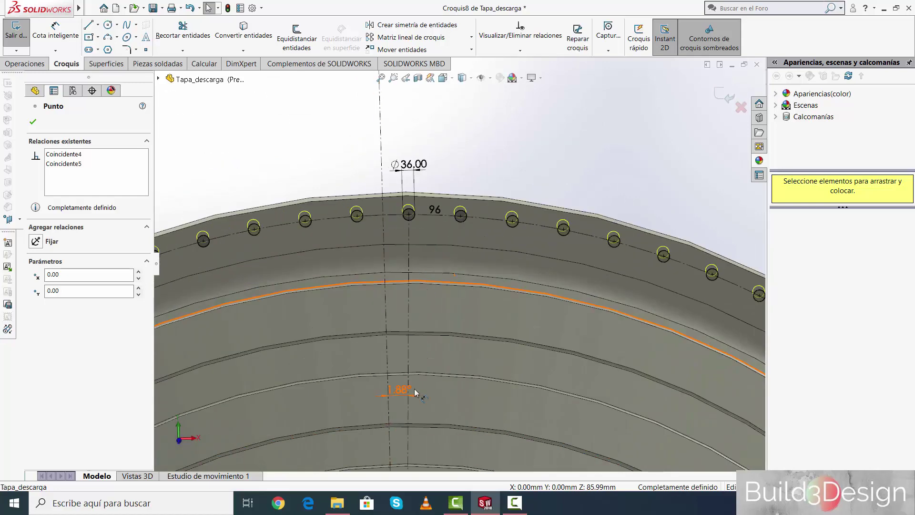
scroll(443, 336, "up", 2)
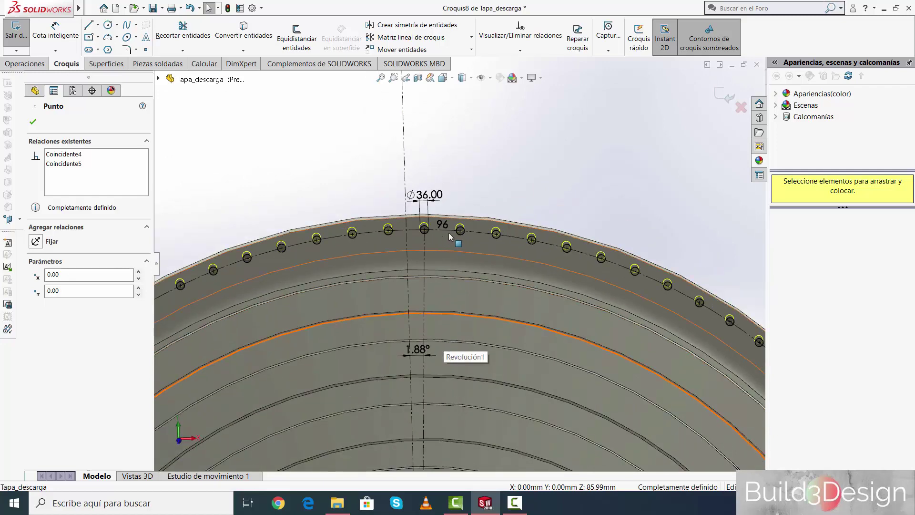
scroll(419, 364, "down", 2)
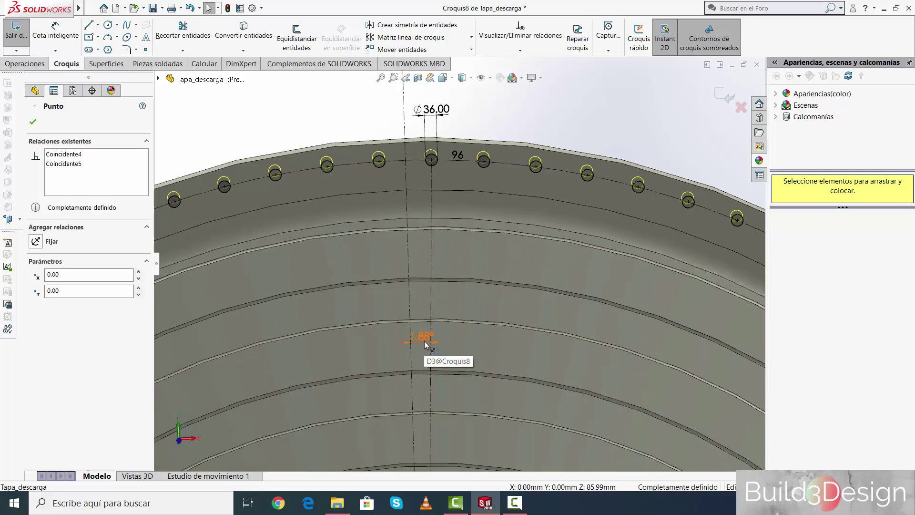
scroll(426, 343, "up", 2)
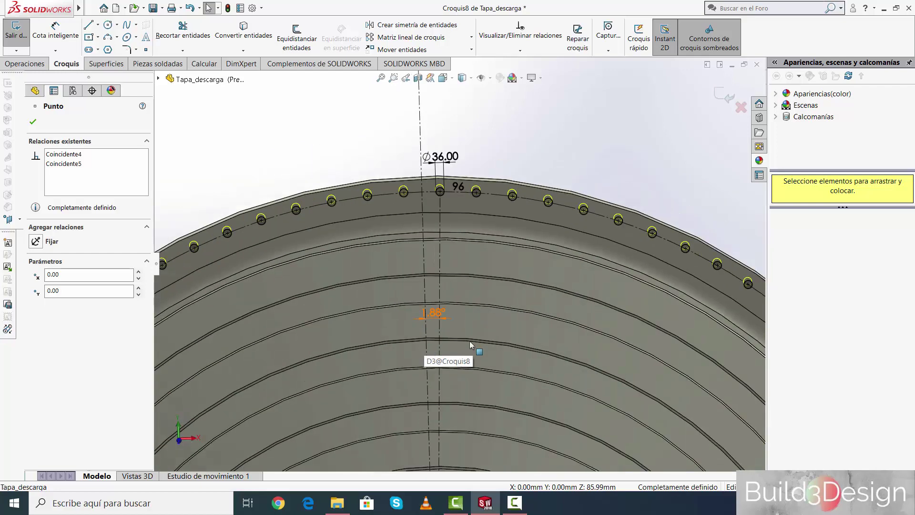
scroll(470, 341, "up", 2)
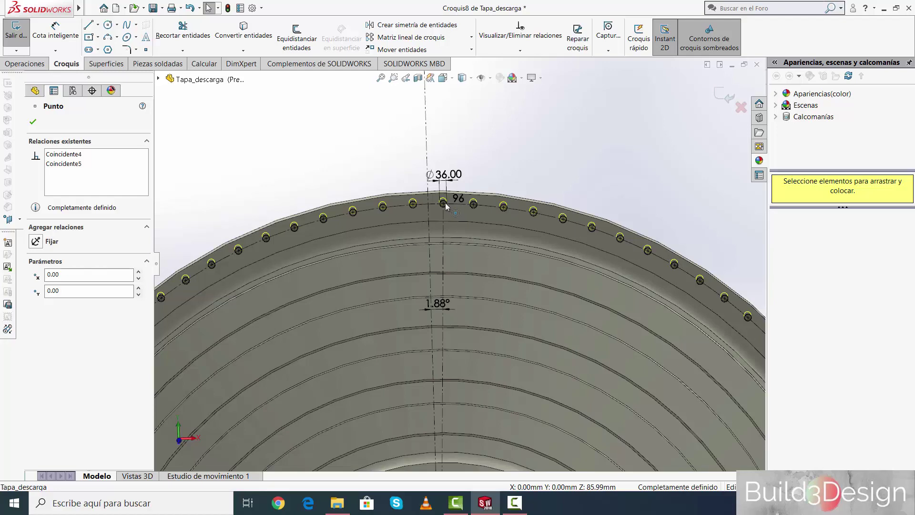
scroll(445, 206, "down", 4)
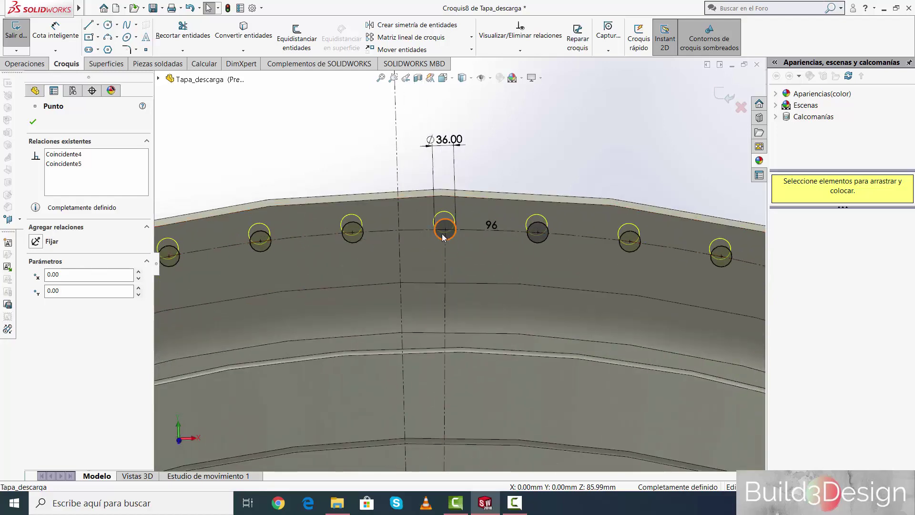
scroll(474, 264, "up", 2)
scroll(475, 266, "up", 1)
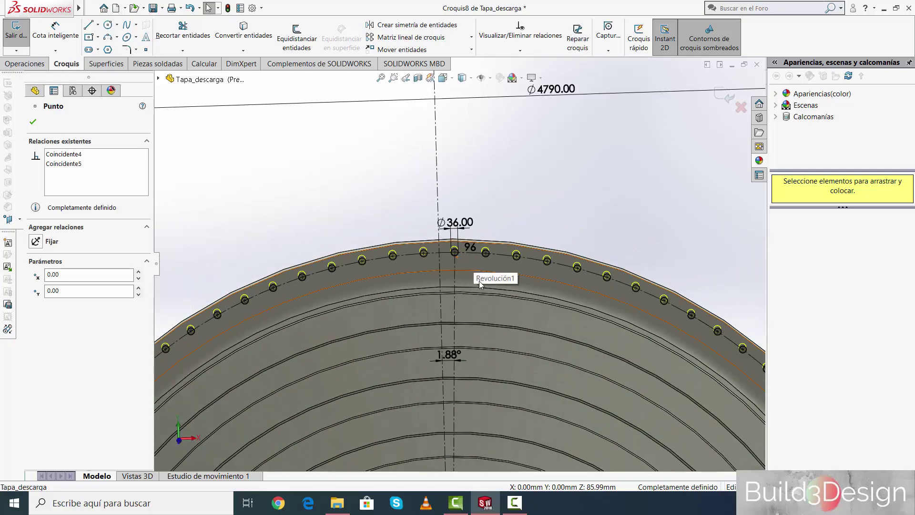
scroll(479, 282, "up", 1)
scroll(489, 289, "up", 2)
mouse_move(494, 293)
middle_mouse_down()
mouse_move(437, 358)
mouse_move(493, 350)
middle_mouse_up()
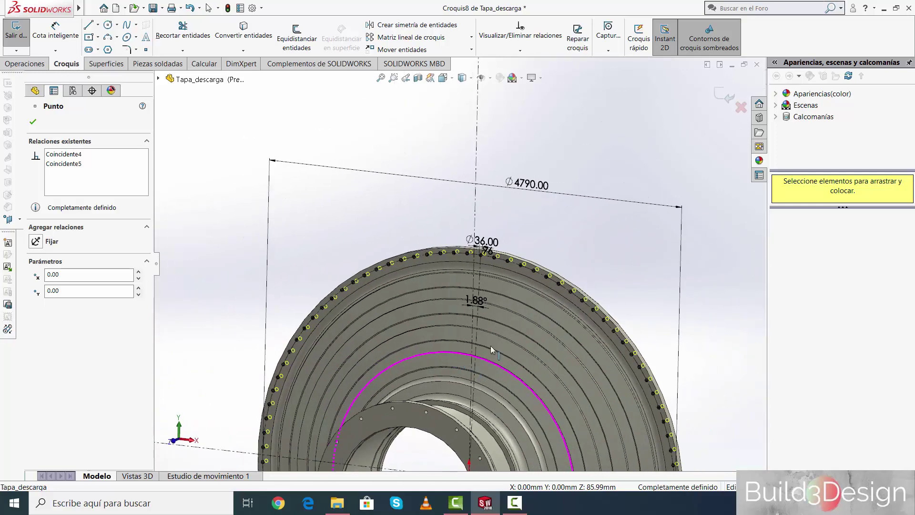
left_click(722, 100)
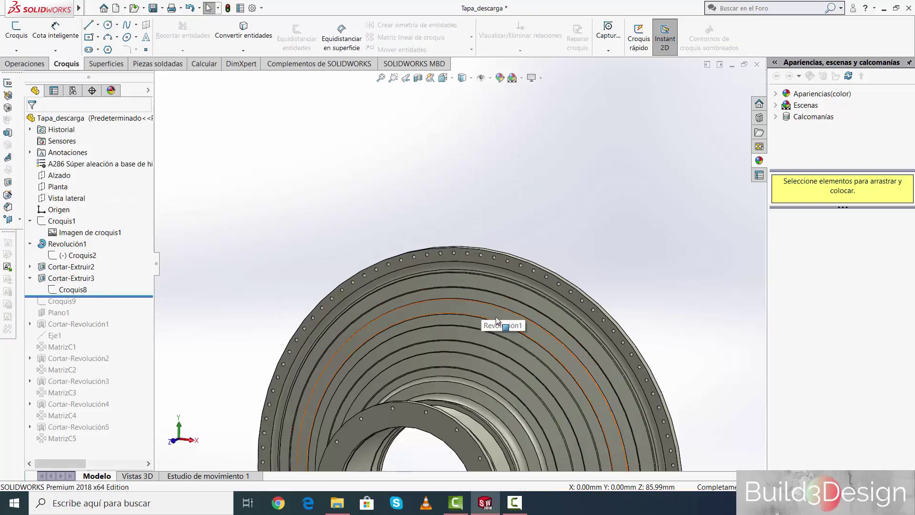
Step: Orbit and zoom to inspect the bolt holes around the outer rim
scroll(496, 321, "down", 2)
mouse_move(490, 321)
middle_mouse_down()
mouse_move(646, 356)
mouse_move(633, 373)
mouse_move(457, 362)
mouse_move(519, 391)
mouse_move(520, 354)
mouse_move(548, 338)
mouse_move(528, 261)
mouse_move(467, 196)
middle_mouse_up()
scroll(457, 364, "up", 2)
scroll(519, 391, "down", 3)
scroll(520, 354, "up", 2)
scroll(410, 165, "down", 2)
scroll(410, 165, "down", 2)
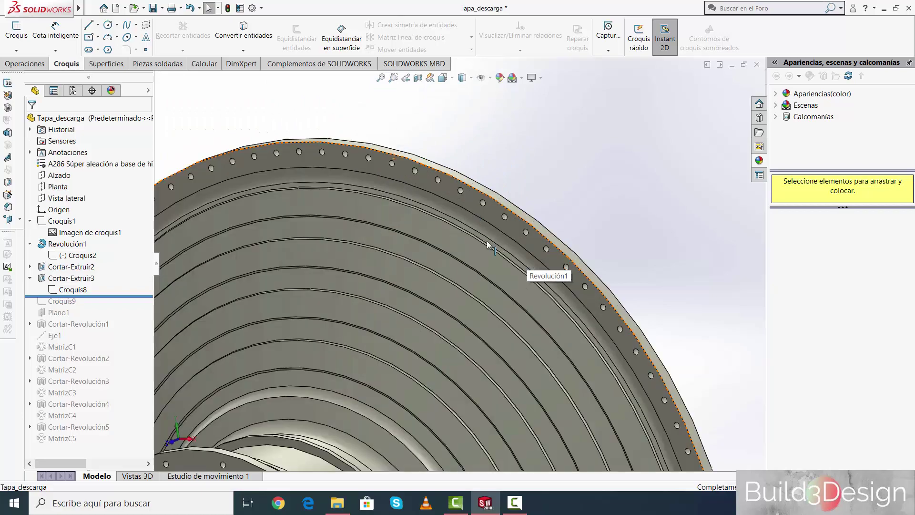
scroll(487, 241, "up", 3)
Step: Roll the feature history forward past Croquis9
mouse_move(431, 347)
middle_mouse_down()
mouse_move(436, 305)
mouse_move(413, 199)
mouse_move(343, 257)
middle_mouse_up()
scroll(436, 305, "down", 1)
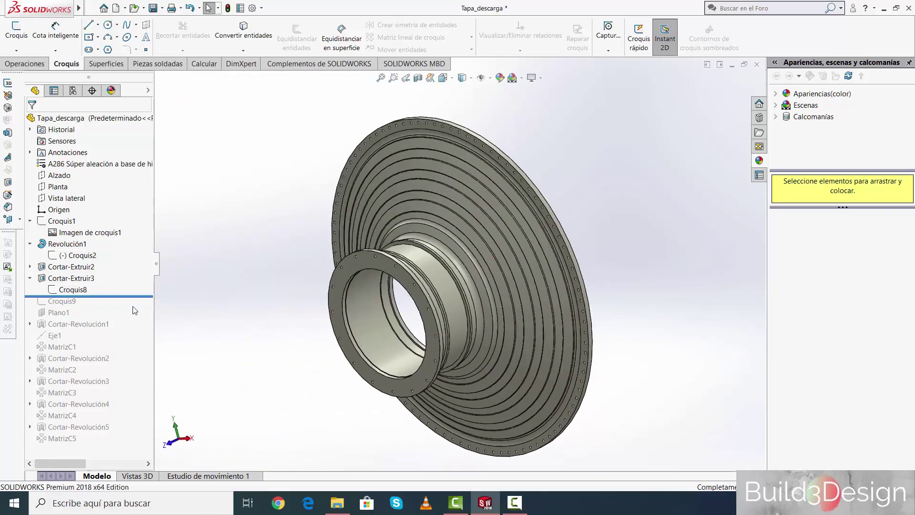
left_click_drag(123, 299, 123, 307)
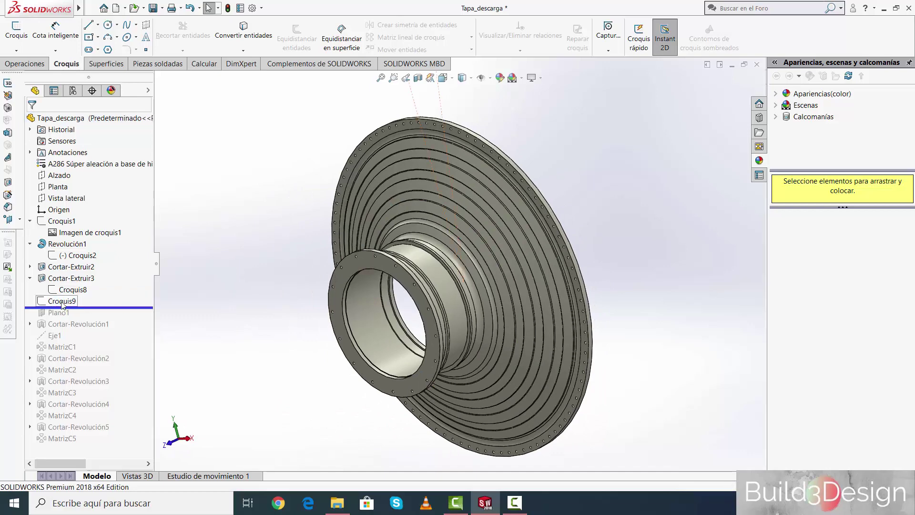
Step: Show the Croquis9 sketch and rotate the part toward a near-front view
left_click(62, 302)
left_click(69, 289)
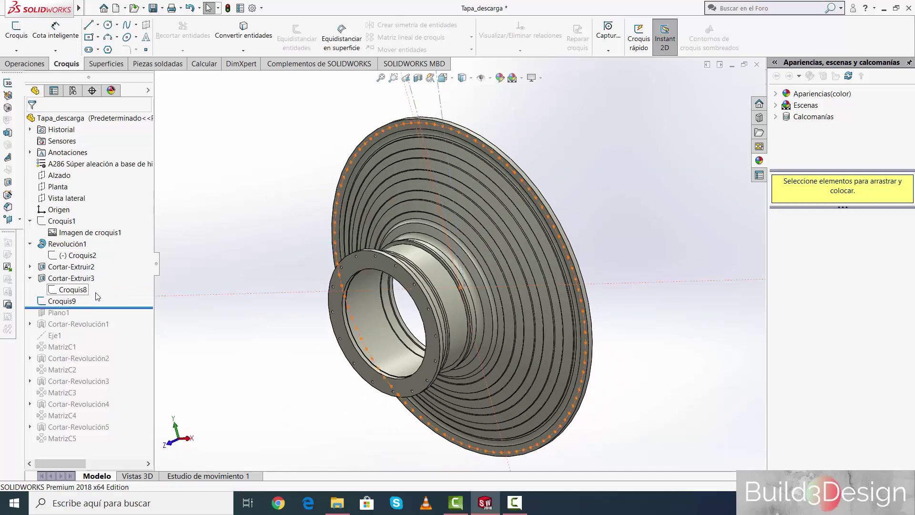
mouse_move(265, 304)
middle_mouse_down()
mouse_move(331, 253)
mouse_move(296, 266)
mouse_move(312, 268)
middle_mouse_up()
left_click(60, 304)
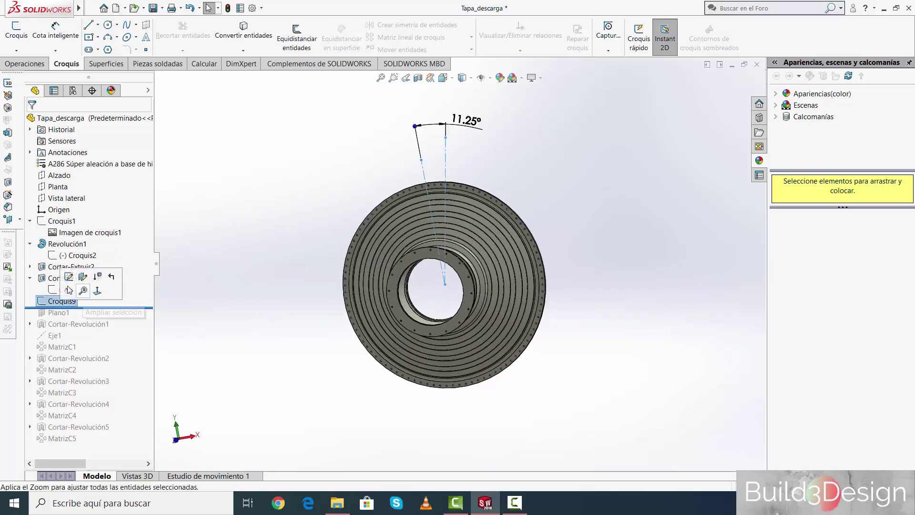
left_click(140, 310)
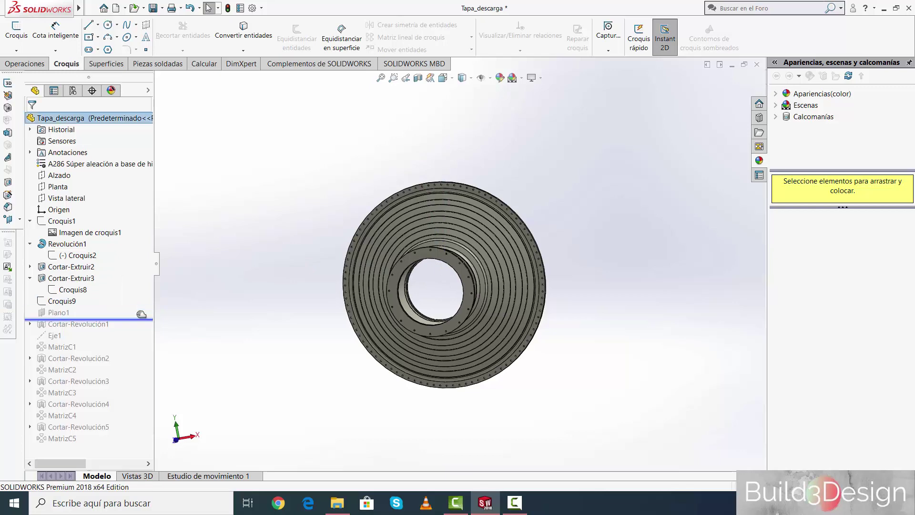
Step: Roll the history past Plano1, show Plano1 and Croquis9, and orbit to inspect them
left_click_drag(141, 312, 141, 317)
left_click(59, 312)
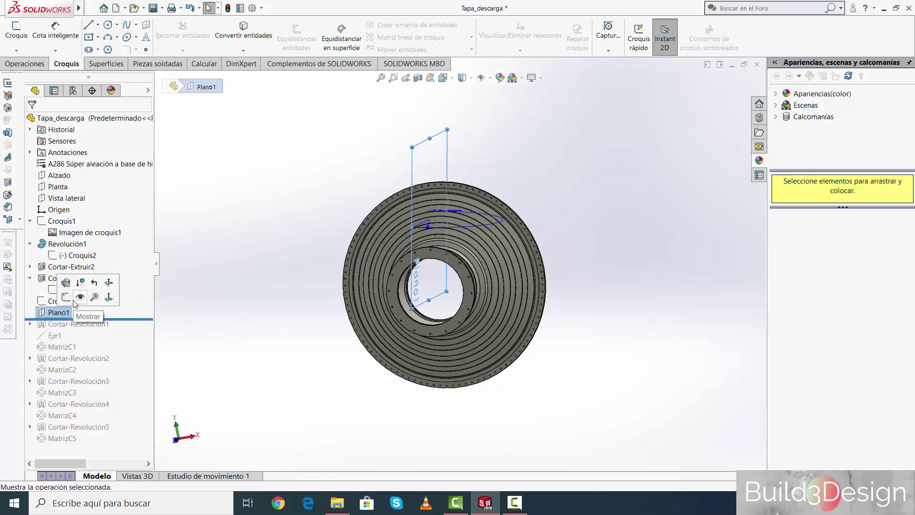
left_click(89, 302)
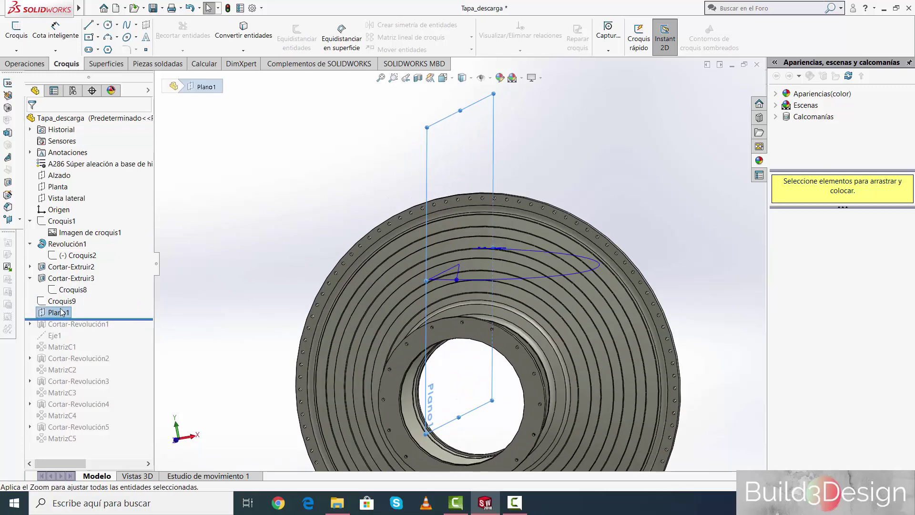
left_click(61, 301)
left_click(73, 291)
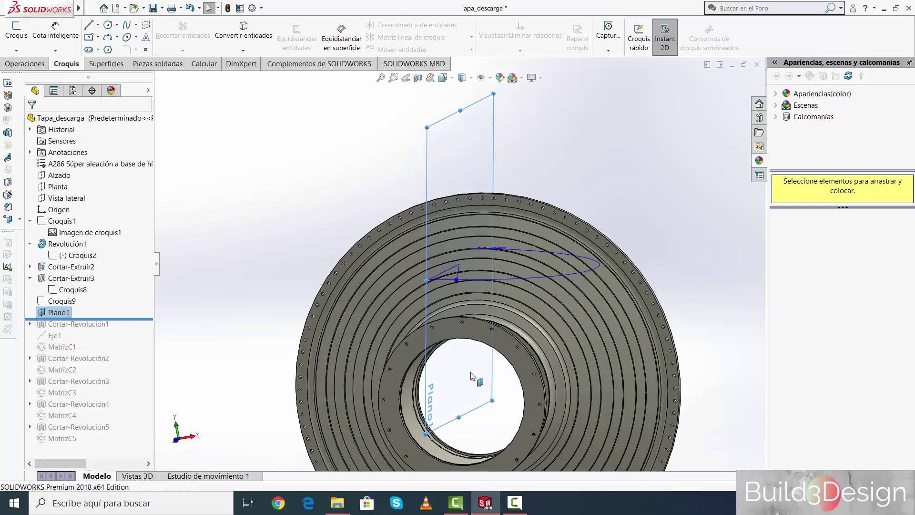
scroll(476, 376, "up", 3)
mouse_move(479, 379)
middle_mouse_down()
mouse_move(478, 368)
mouse_move(491, 373)
middle_mouse_up()
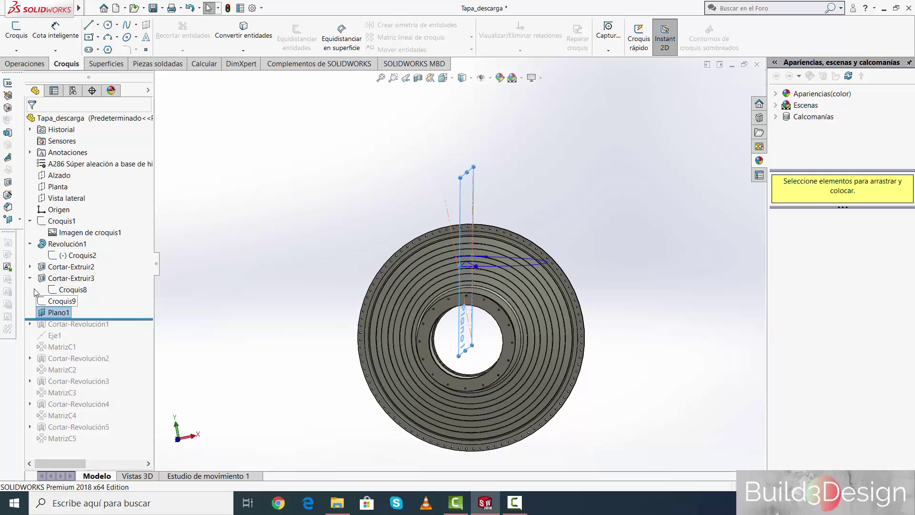
scroll(467, 283, "down", 2)
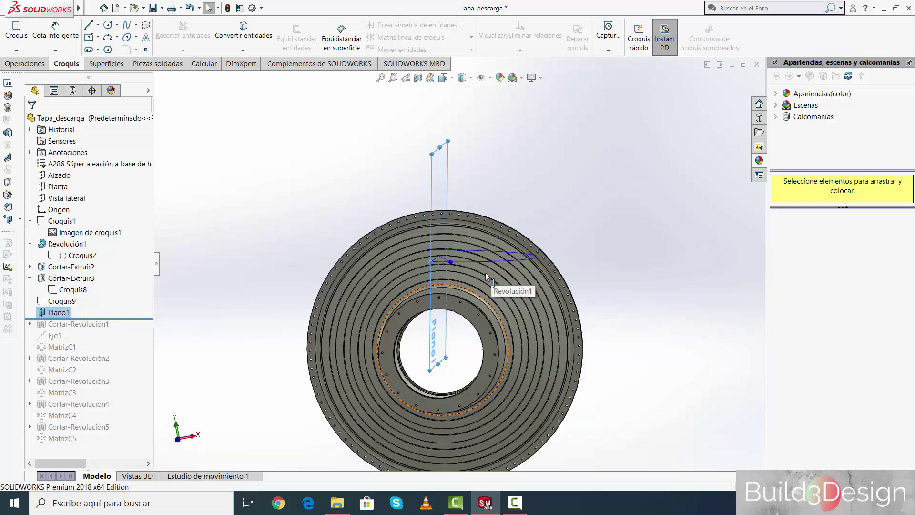
scroll(467, 284, "down", 2)
mouse_move(467, 284)
middle_mouse_down()
mouse_move(458, 336)
mouse_move(494, 299)
mouse_move(472, 310)
middle_mouse_up()
scroll(464, 348, "up", 3)
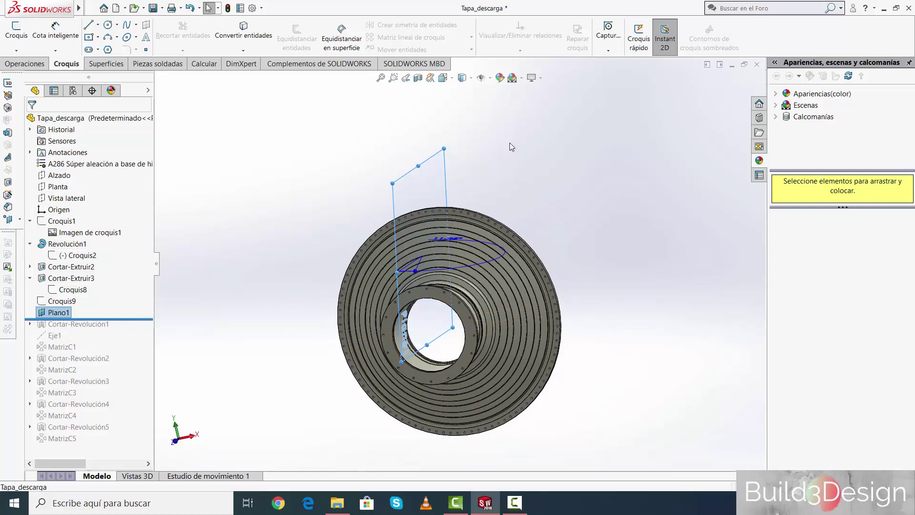
left_click(445, 79)
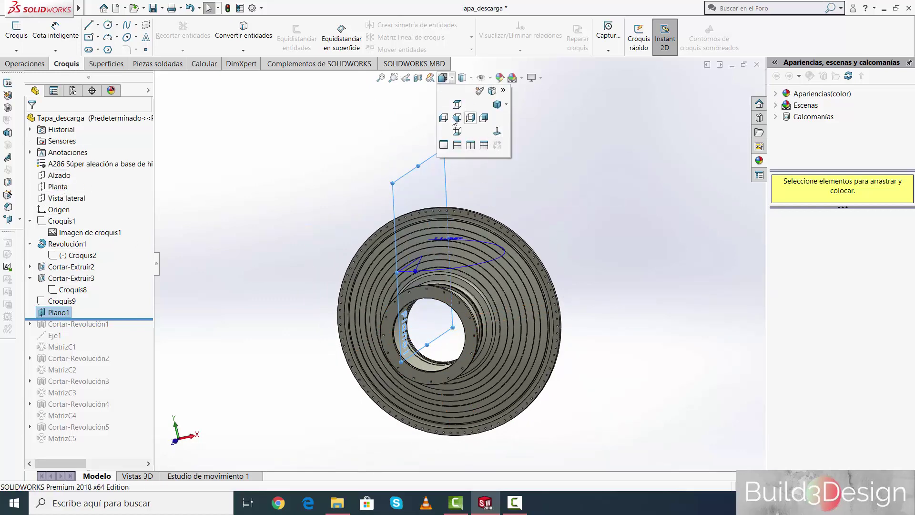
left_click(455, 118)
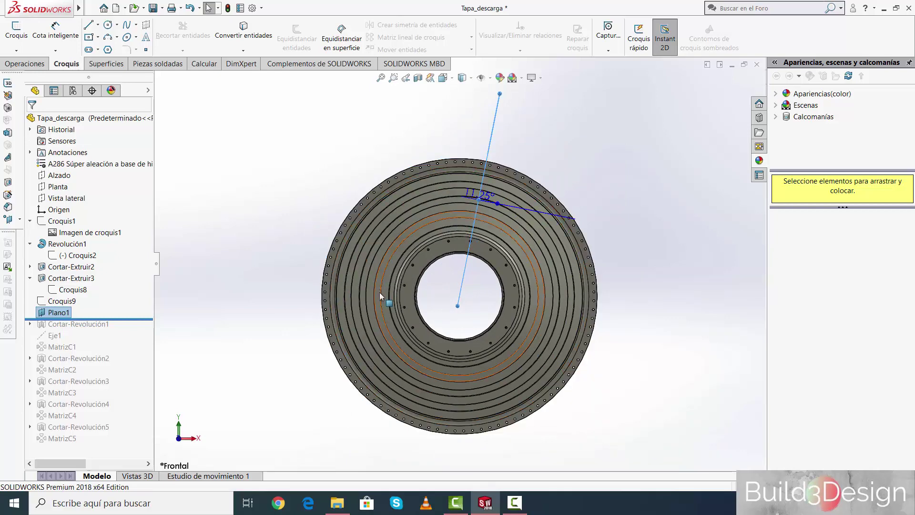
scroll(488, 203, "down", 1)
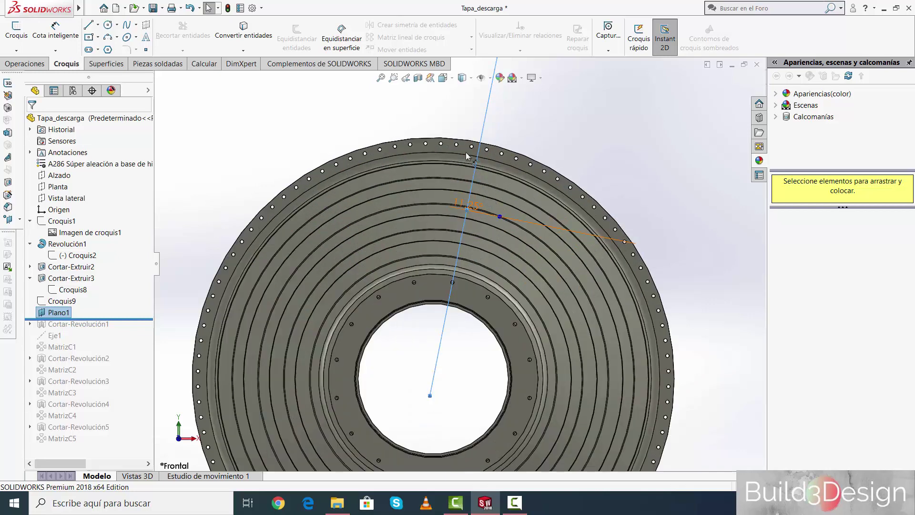
scroll(484, 205, "down", 1)
scroll(480, 206, "down", 1)
scroll(478, 206, "up", 1)
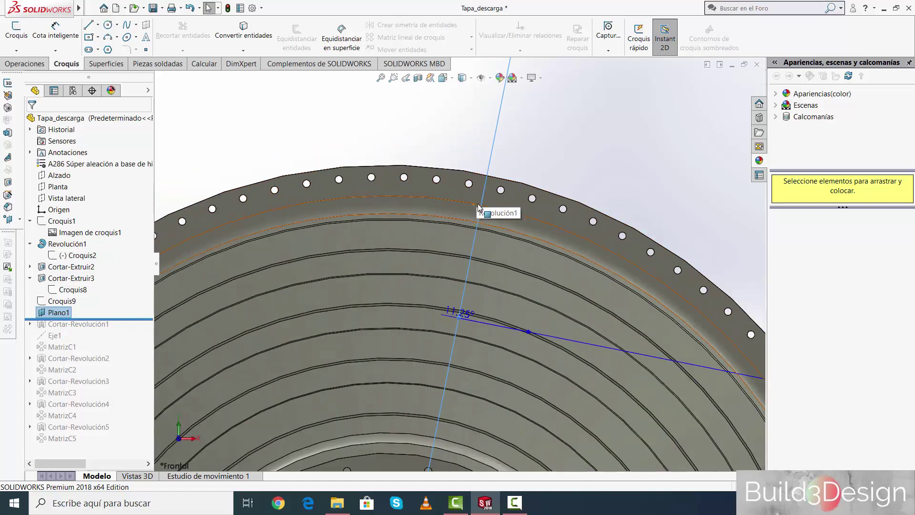
scroll(478, 206, "up", 1)
scroll(479, 208, "up", 1)
scroll(479, 215, "up", 1)
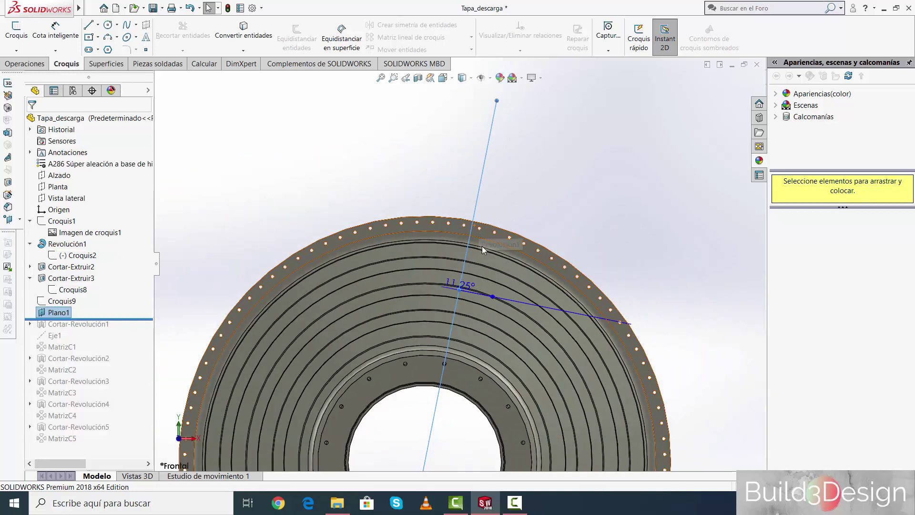
scroll(481, 259, "up", 2)
scroll(477, 286, "up", 1)
scroll(467, 306, "down", 1)
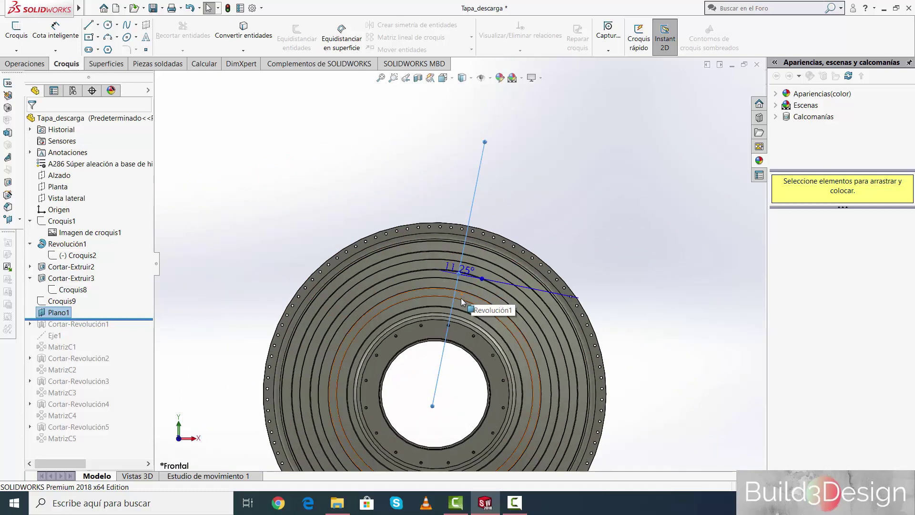
scroll(460, 309, "up", 1)
scroll(460, 308, "down", 3)
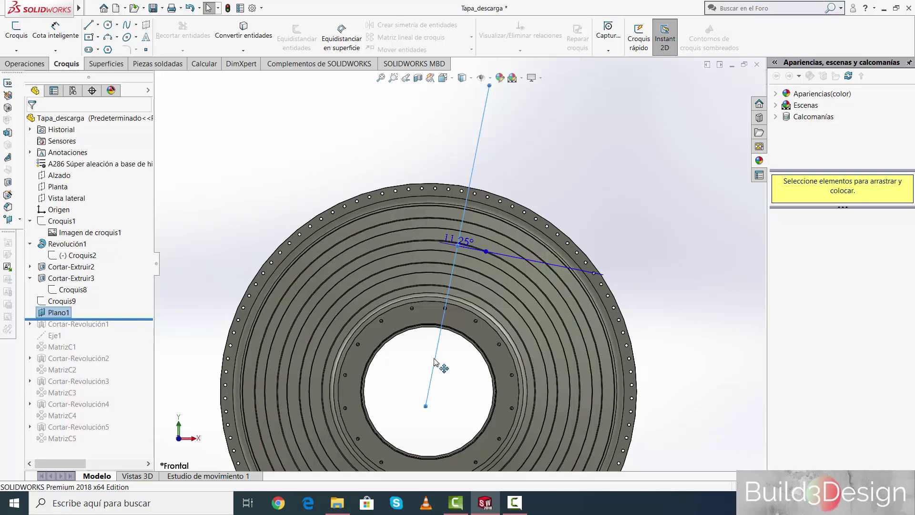
scroll(442, 366, "up", 2)
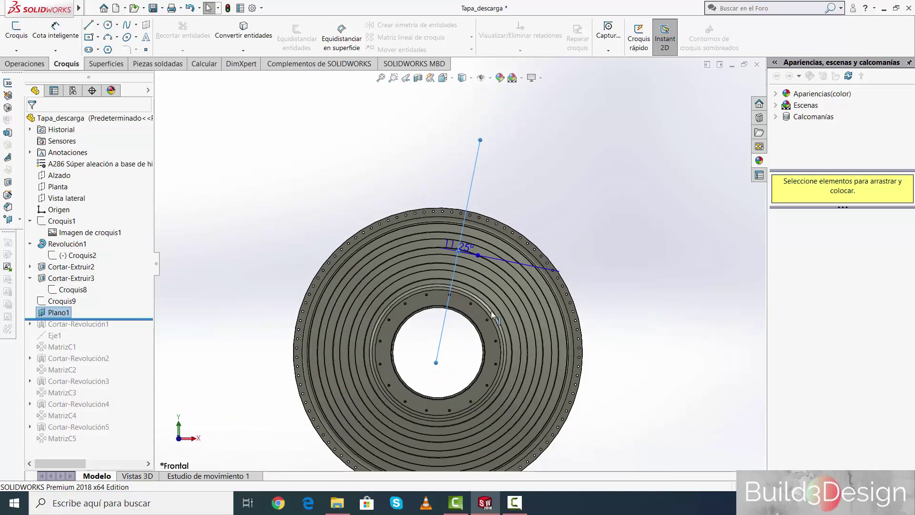
scroll(501, 302, "down", 3)
middle_click_drag(536, 323, 533, 213)
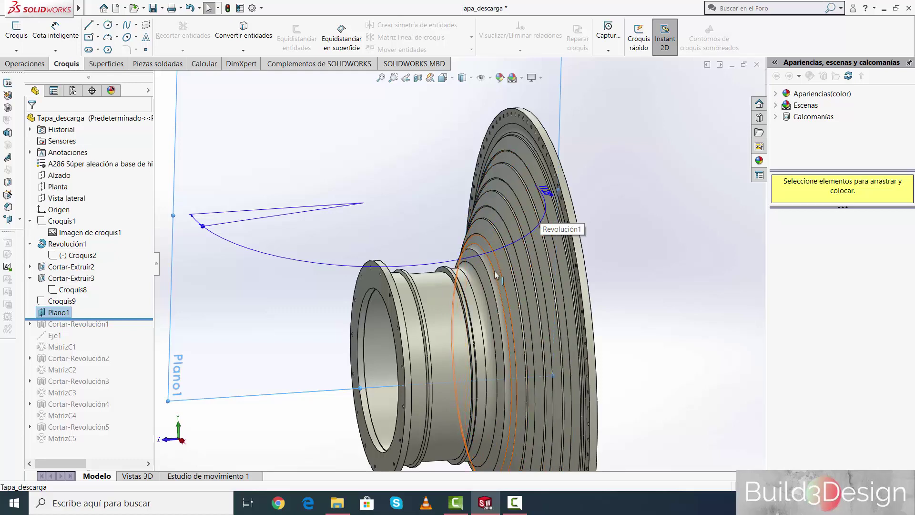
mouse_move(521, 264)
middle_mouse_down()
mouse_move(534, 264)
mouse_move(522, 271)
middle_mouse_up()
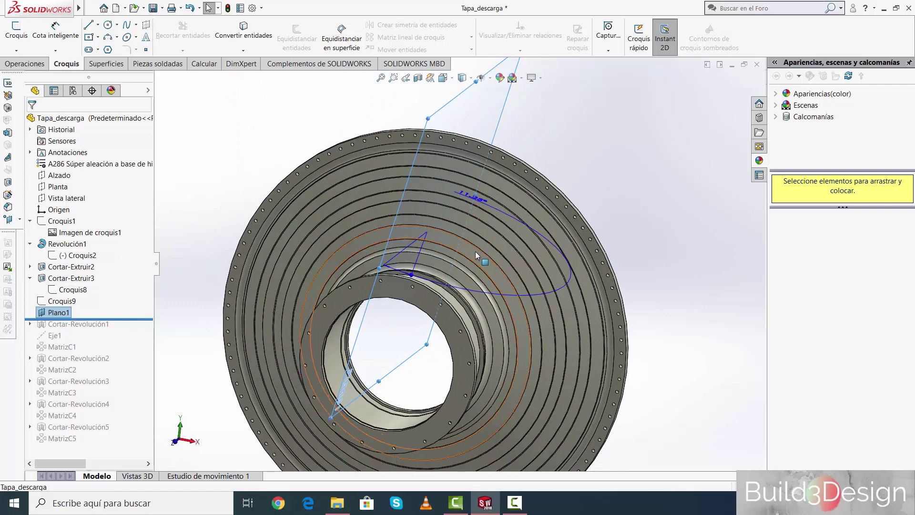
scroll(513, 215, "down", 2)
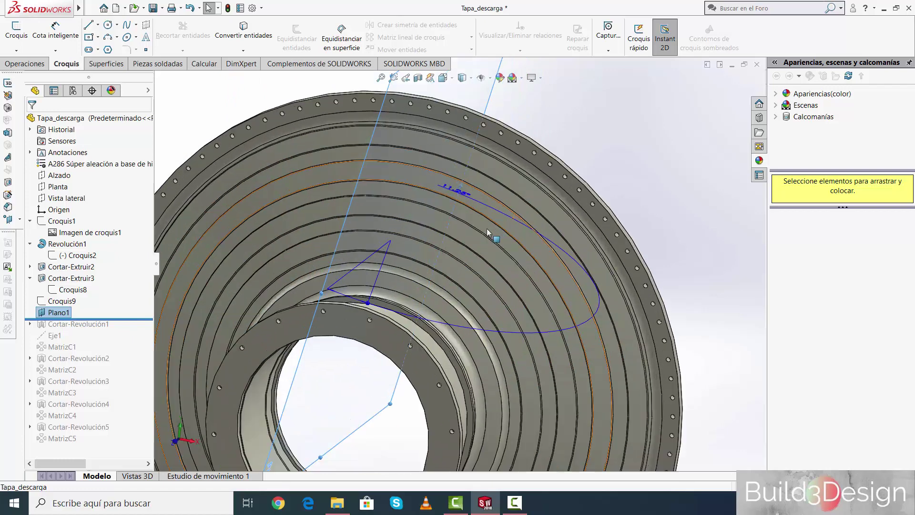
scroll(487, 233, "up", 3)
left_click(443, 77)
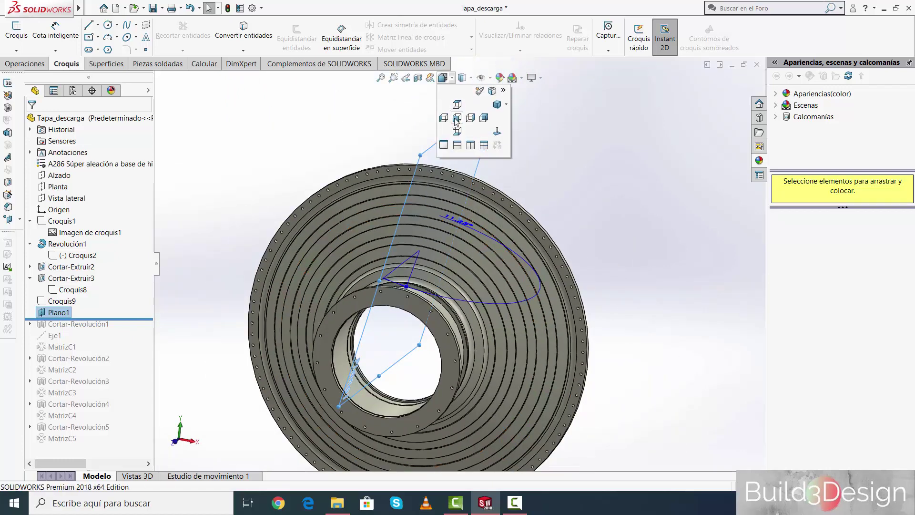
left_click(456, 118)
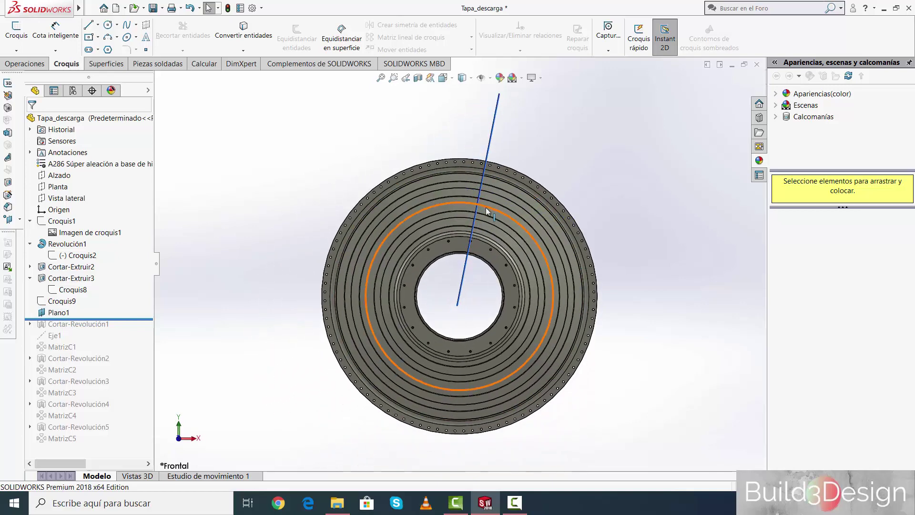
left_click(73, 233)
left_click(81, 201)
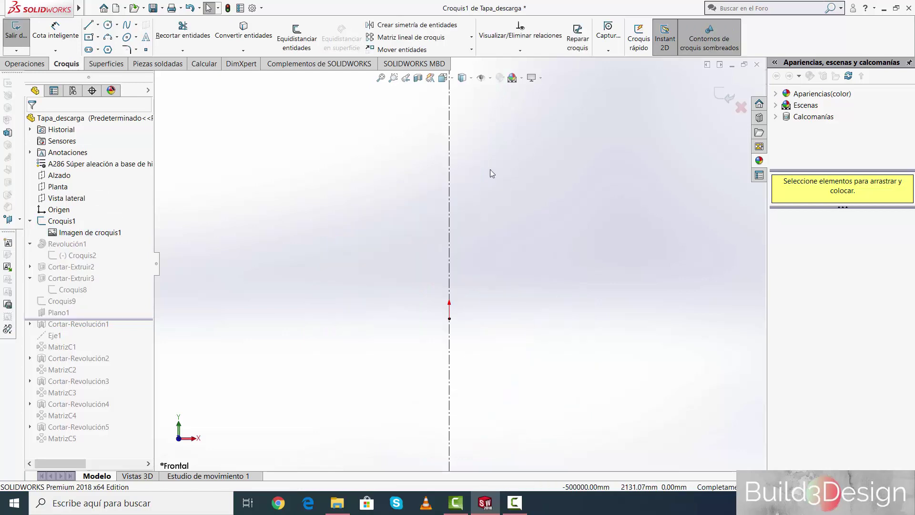
left_click(462, 78)
left_click(501, 142)
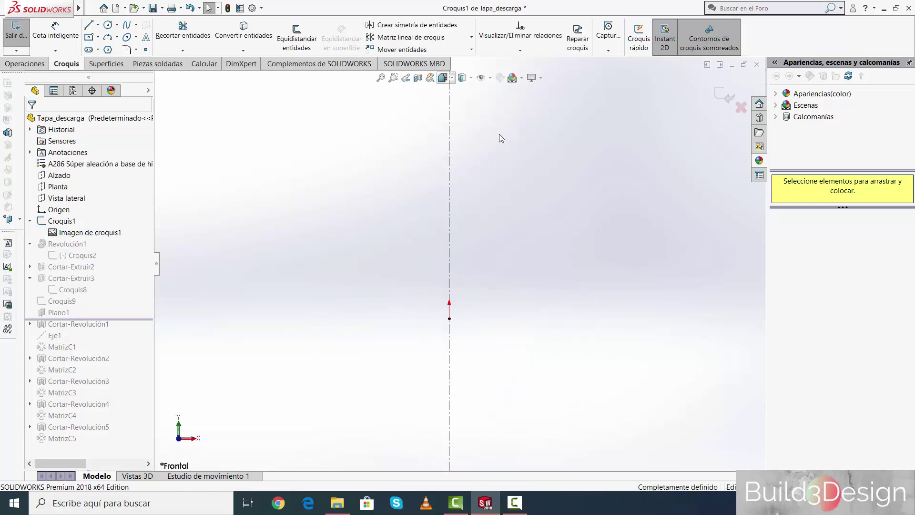
scroll(533, 318, "down", 2)
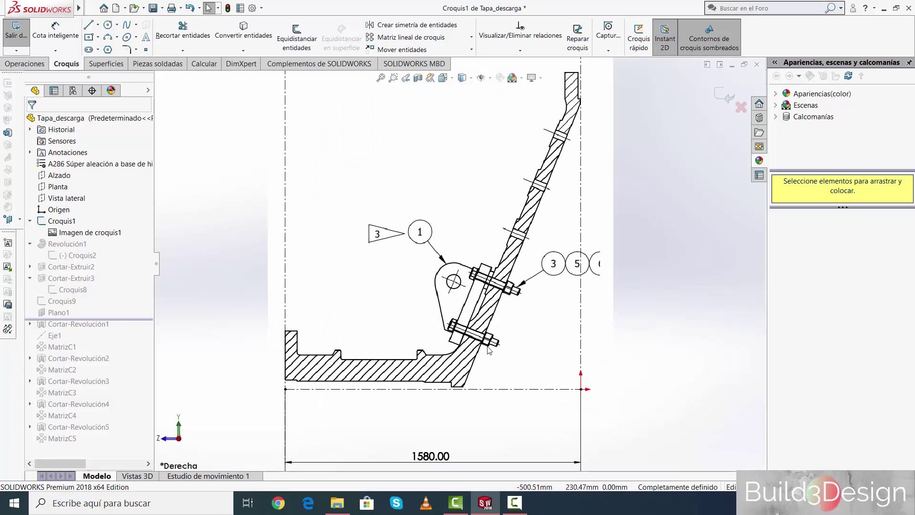
scroll(489, 351, "up", 2)
scroll(486, 344, "up", 1)
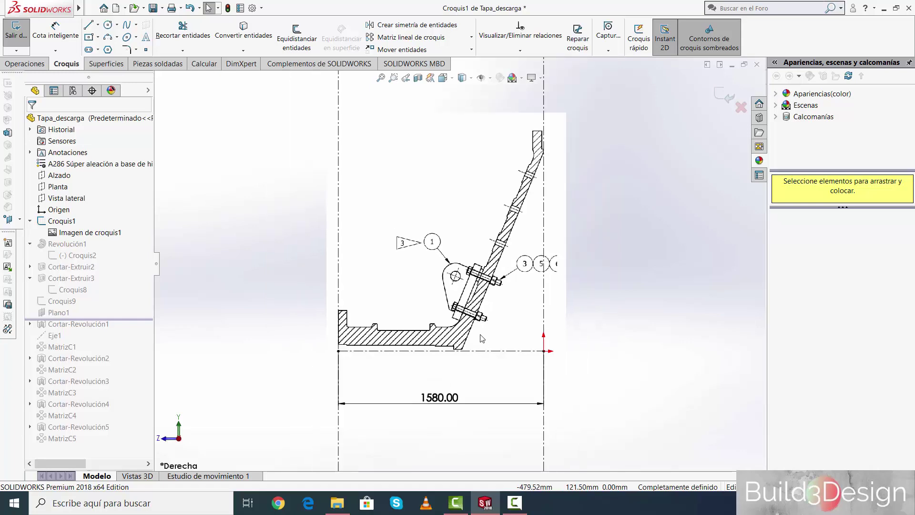
left_click(725, 97)
Step: Open Croquis9 for editing and view it face-on from the Front
mouse_move(503, 294)
middle_mouse_down()
mouse_move(581, 308)
mouse_move(591, 286)
middle_mouse_up()
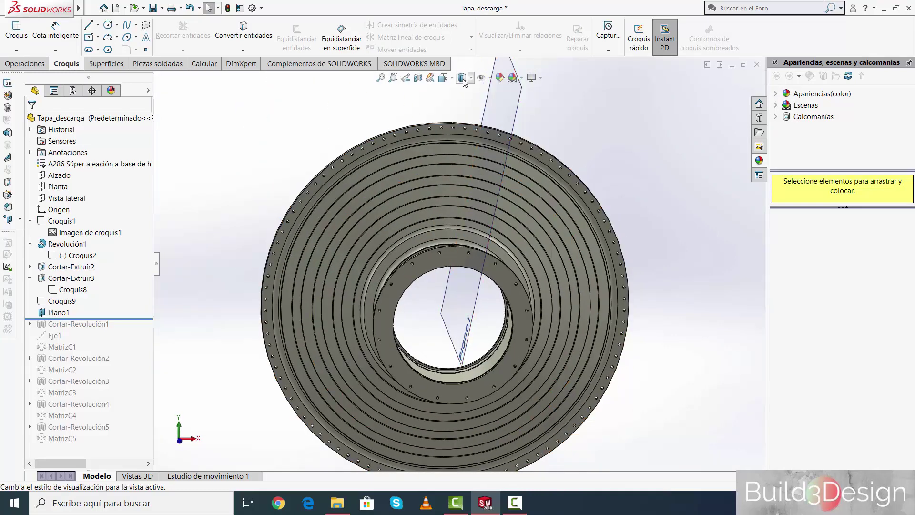
key("ctrl+1")
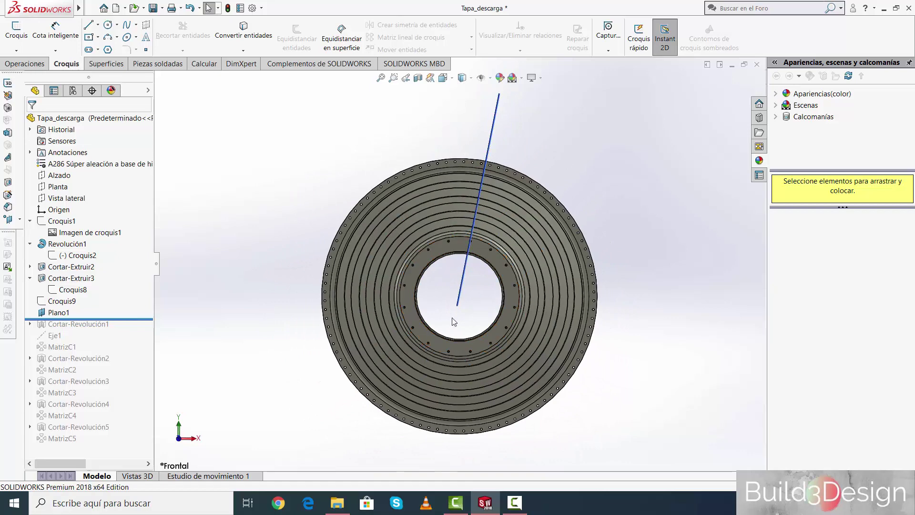
middle_click_drag(538, 251, 491, 277)
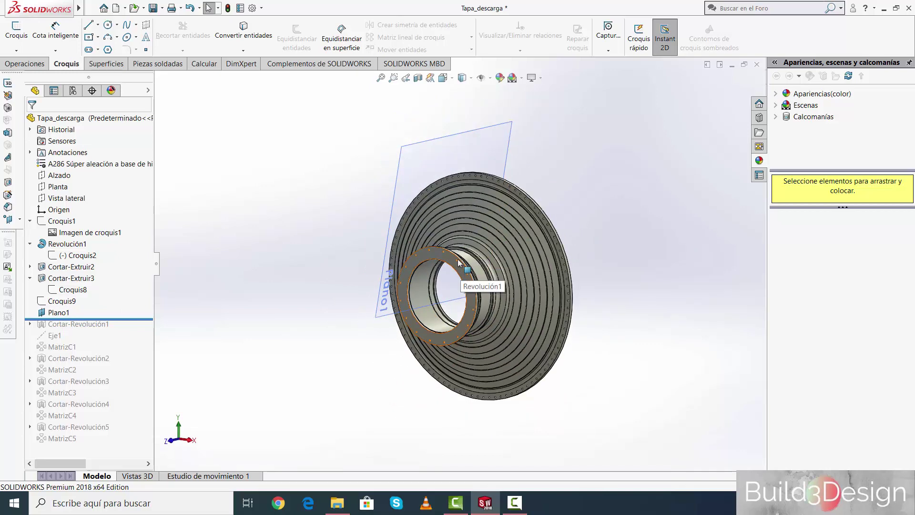
scroll(457, 262, "down", 2)
left_click(61, 301)
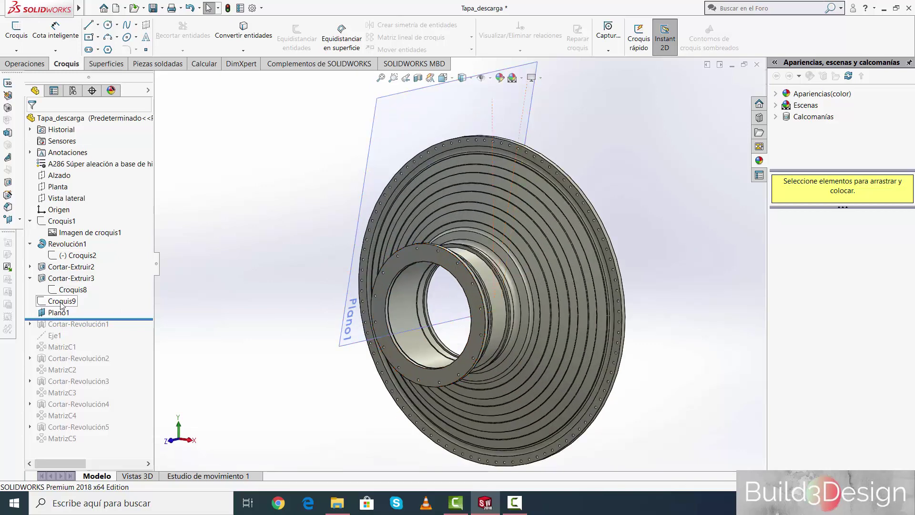
left_click(69, 274)
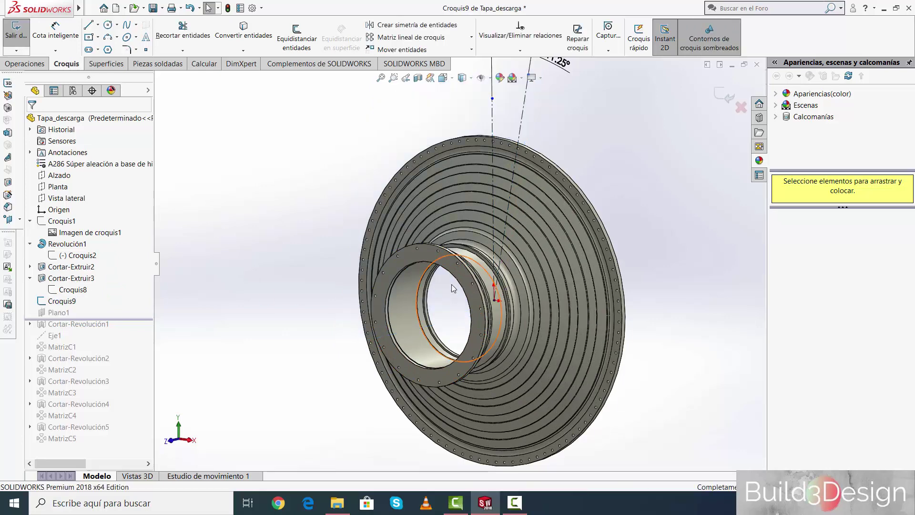
left_click(443, 77)
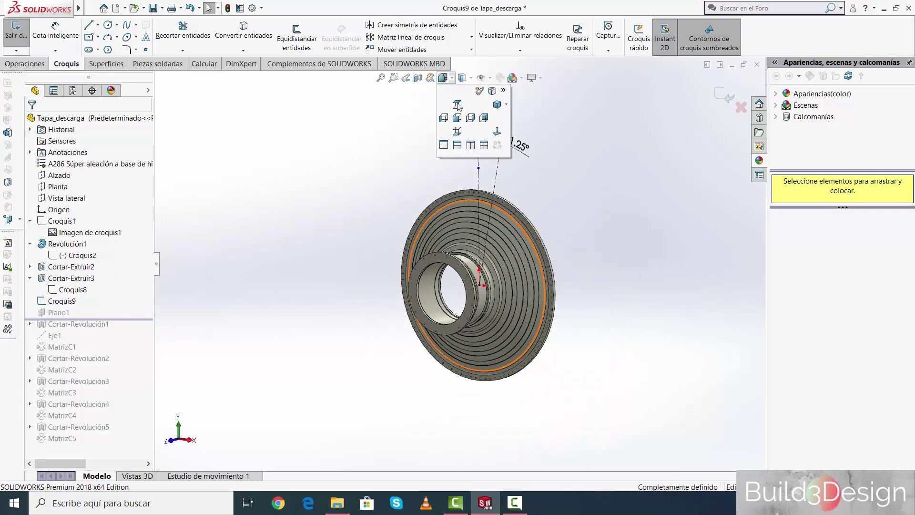
left_click(496, 134)
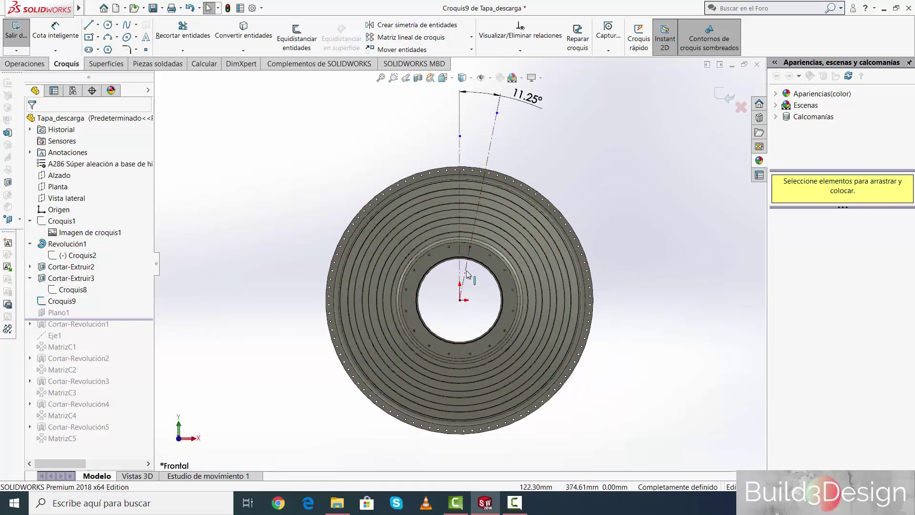
Step: Check the vertical centerline's relations, reposition the 11.25° angle dimension, and exit the sketch
left_click(460, 156)
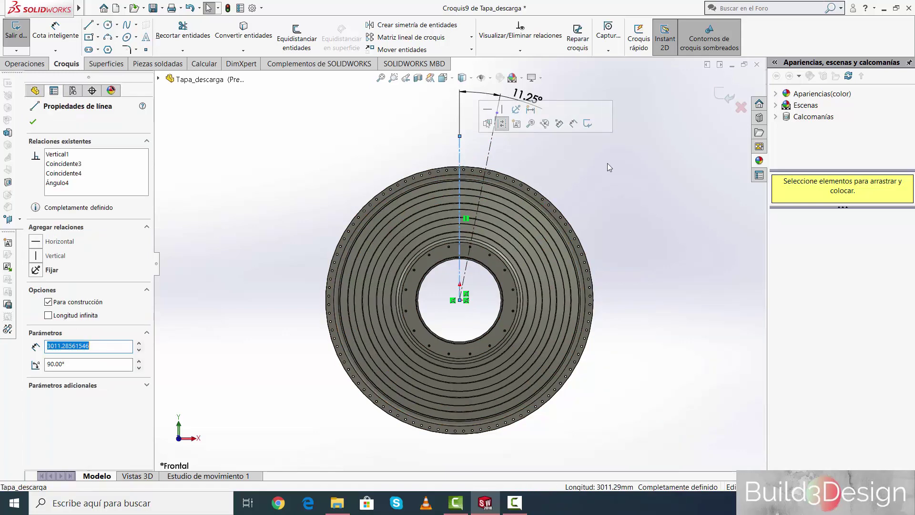
left_click(633, 174)
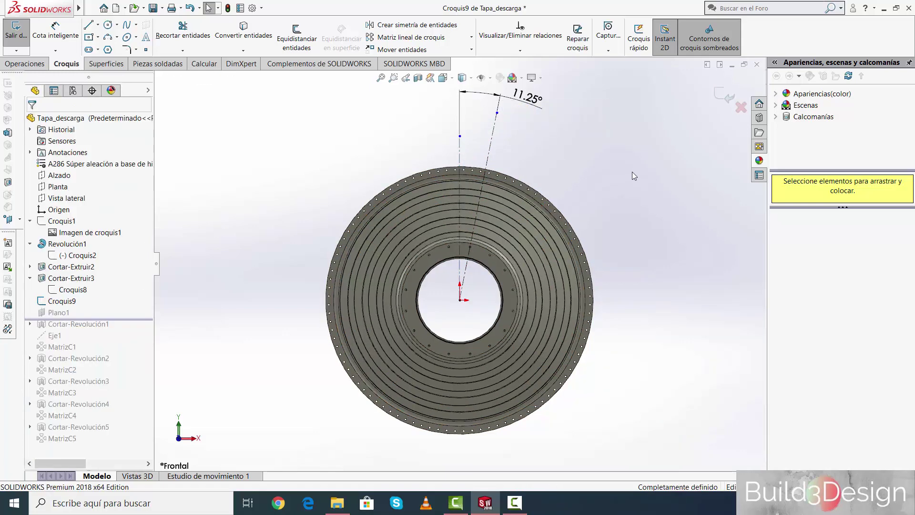
scroll(479, 371, "up", 2)
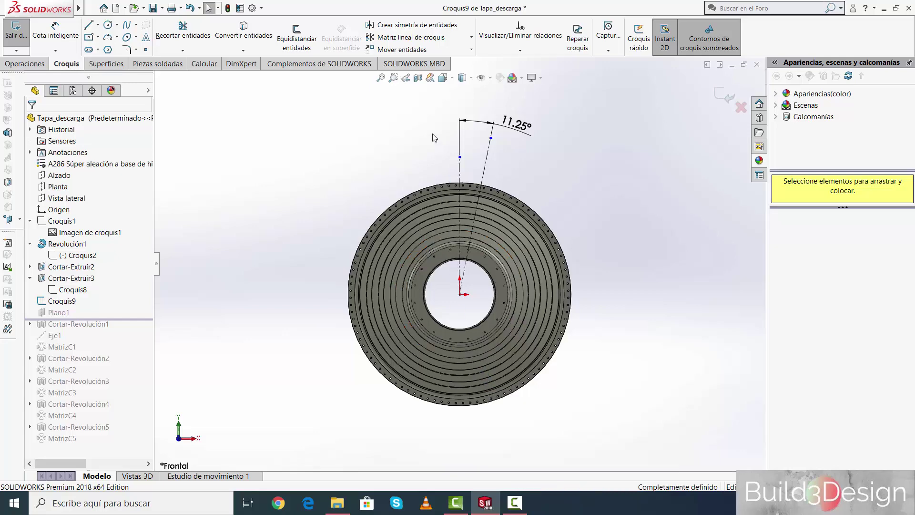
scroll(461, 304, "down", 3)
scroll(470, 283, "up", 3)
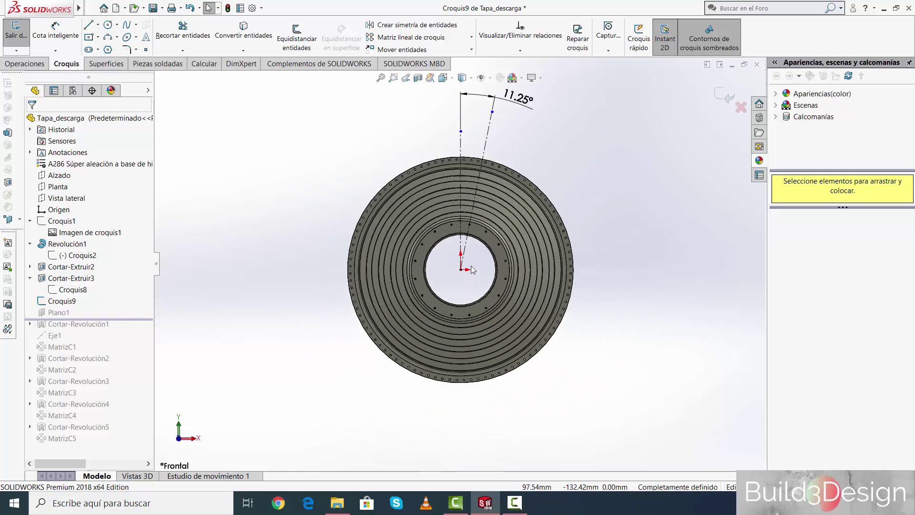
scroll(488, 100, "down", 1)
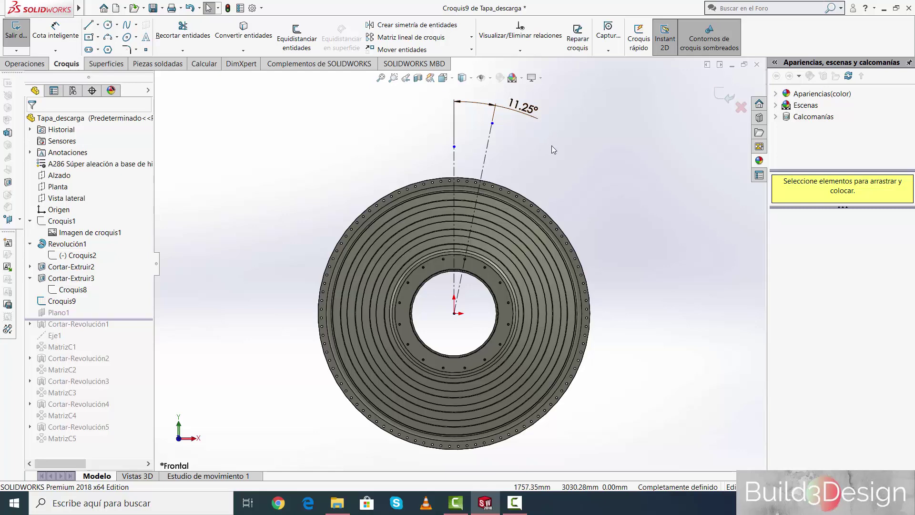
left_click_drag(523, 107, 482, 104)
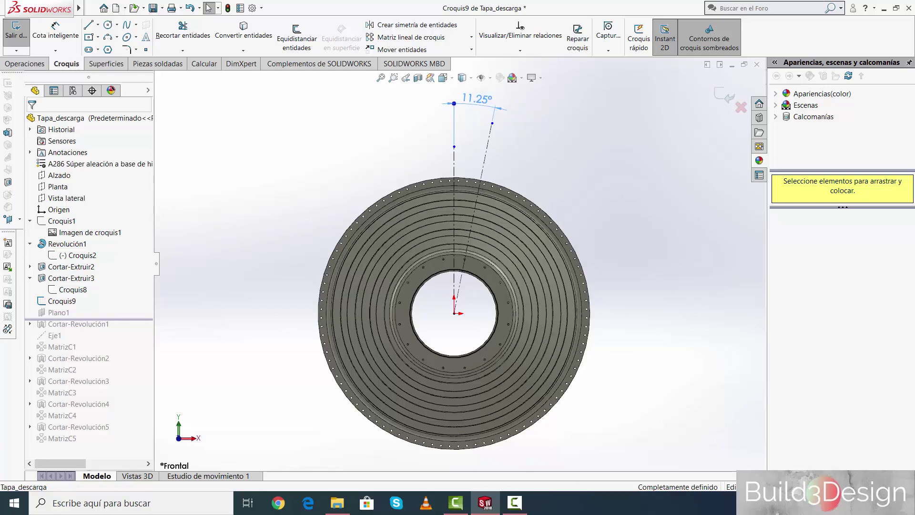
left_click(504, 139)
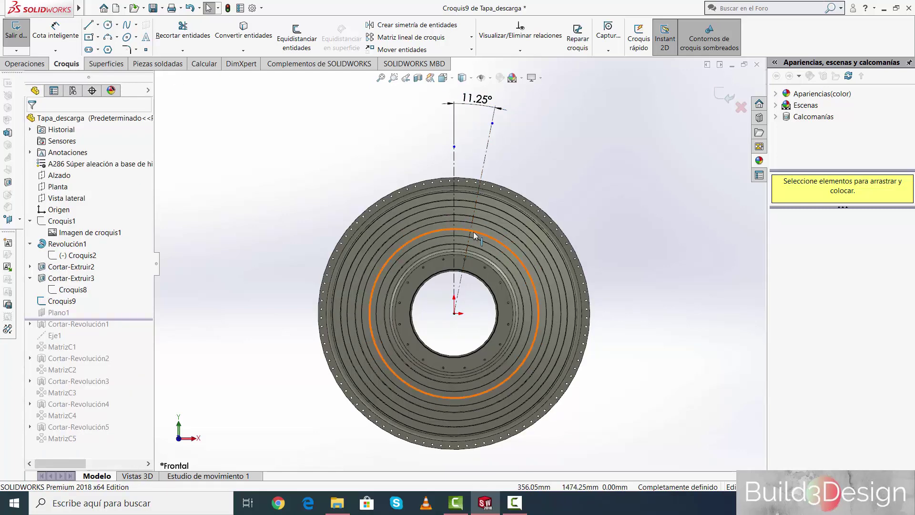
left_click(730, 93)
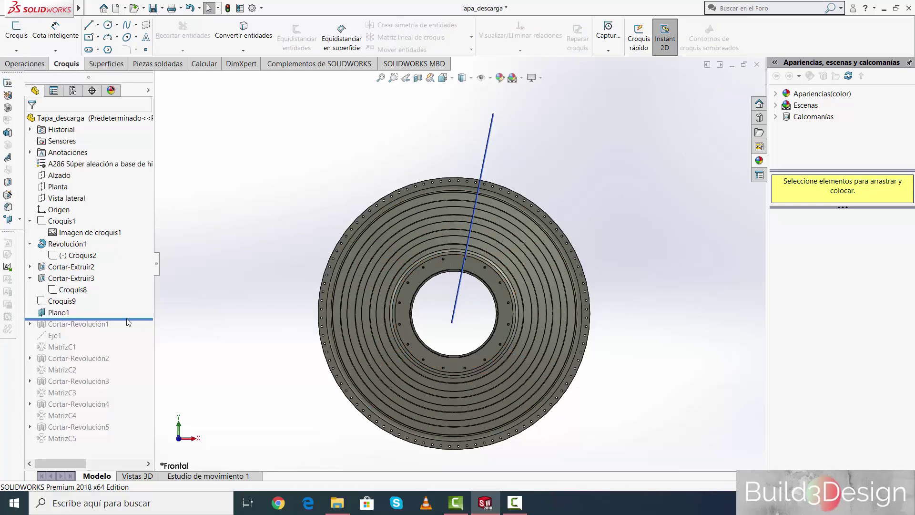
Step: Confirm Plano1 at 11.25° from Vista lateral, coincident with Línea4 of Croquis9
left_click(64, 313)
left_click(76, 286)
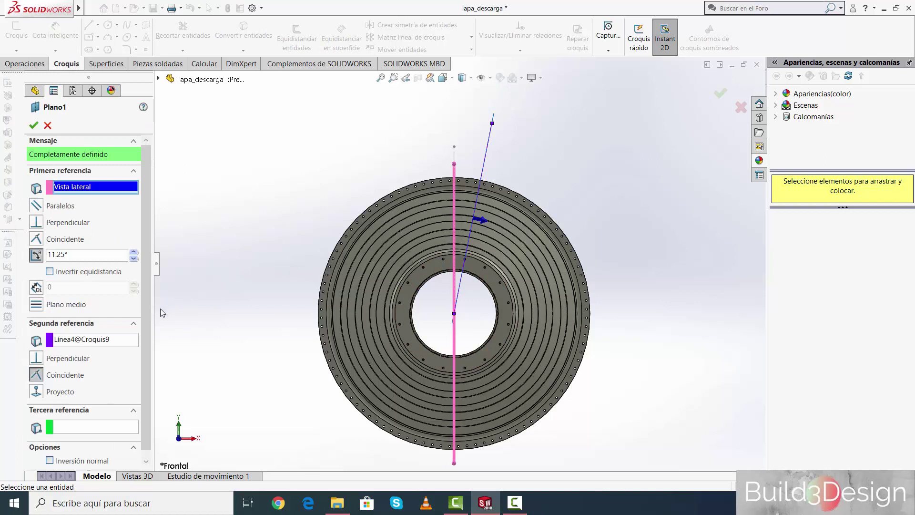
scroll(150, 333, "down", 1)
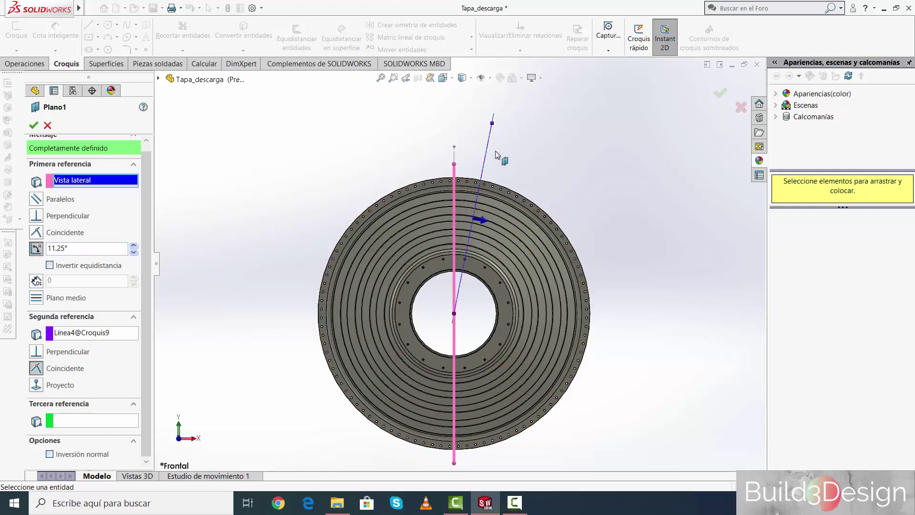
scroll(686, 340, "up", 2)
mouse_move(686, 339)
middle_mouse_down()
mouse_move(666, 339)
mouse_move(658, 351)
mouse_move(677, 382)
mouse_move(683, 345)
mouse_move(653, 339)
middle_mouse_up()
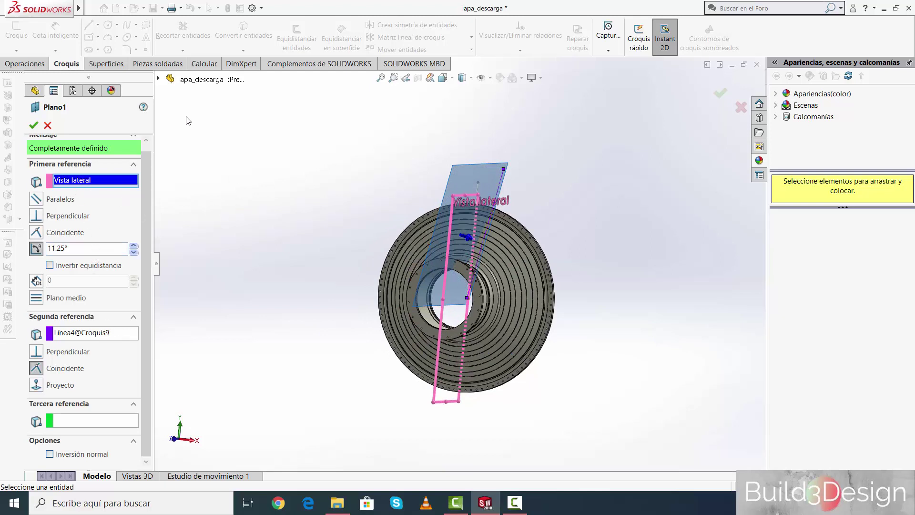
left_click(159, 78)
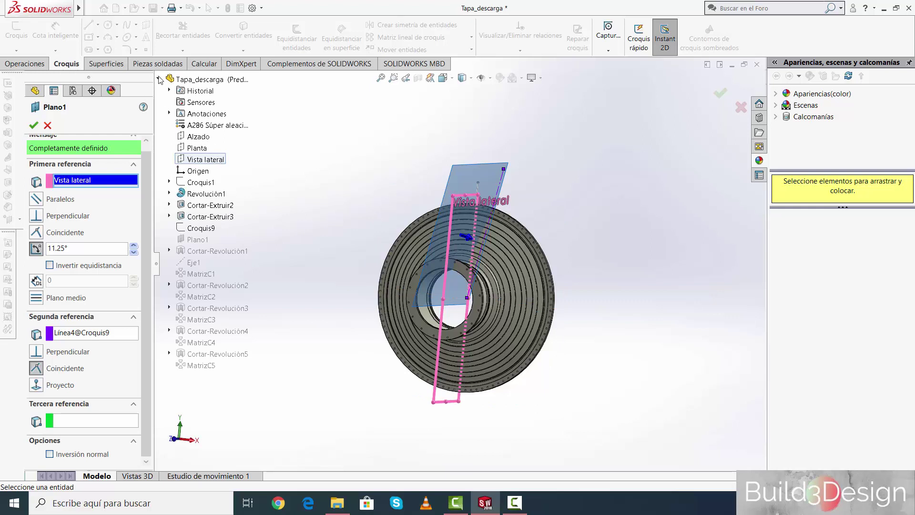
left_click(159, 79)
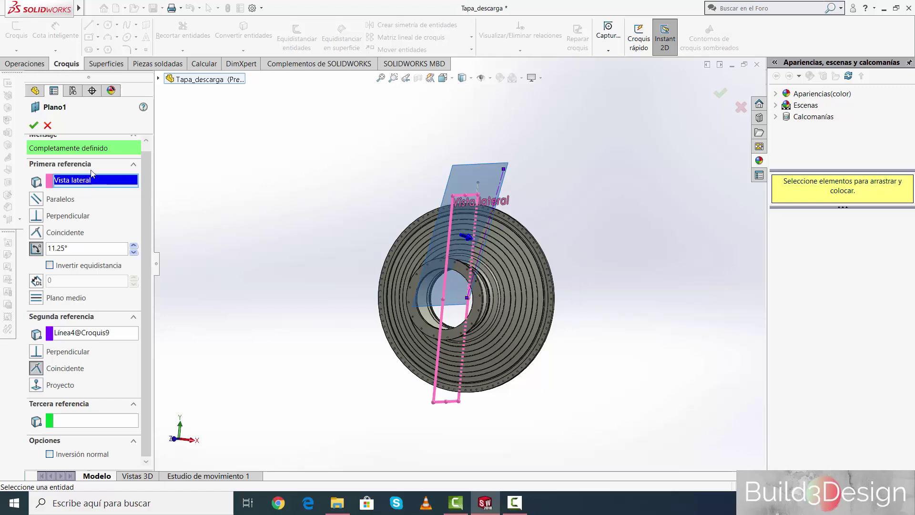
left_click(32, 125)
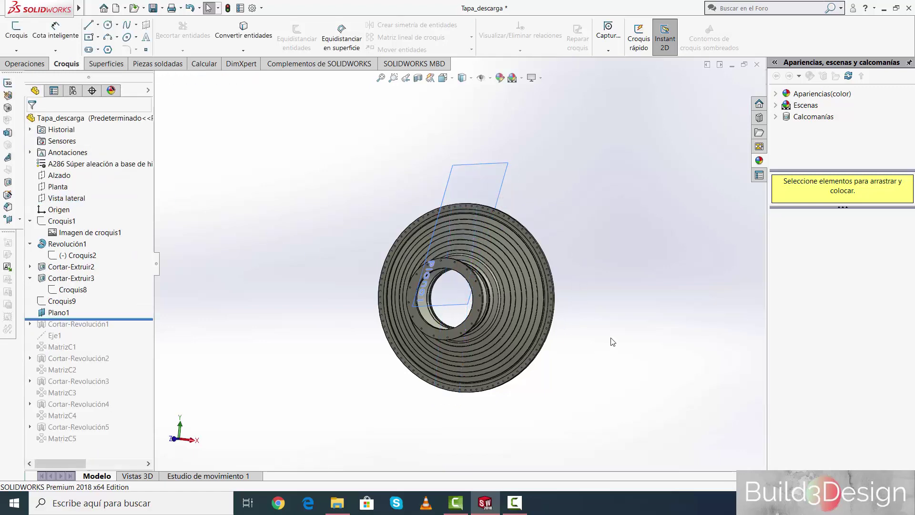
Step: Roll the history past Cortar-Revolución1, hide Plano1, and open Croquis10 for editing
middle_click_drag(613, 342, 629, 340)
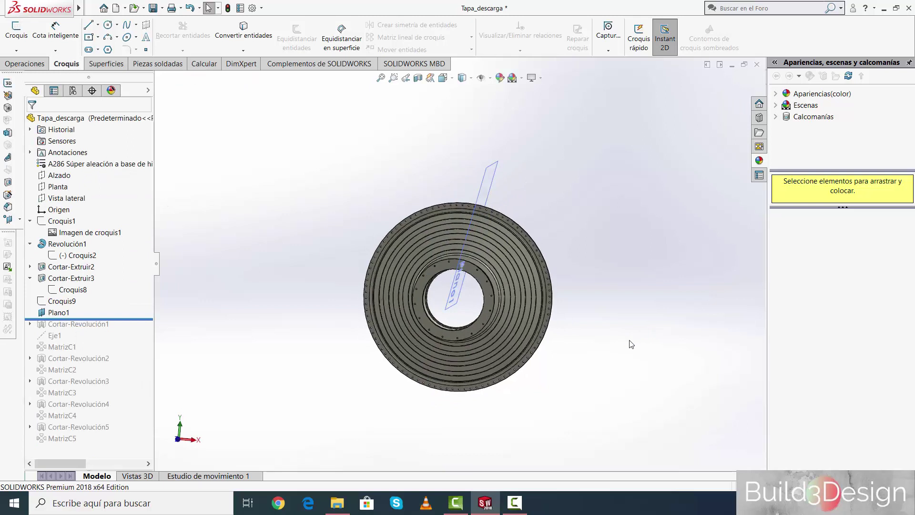
left_click_drag(131, 319, 118, 329)
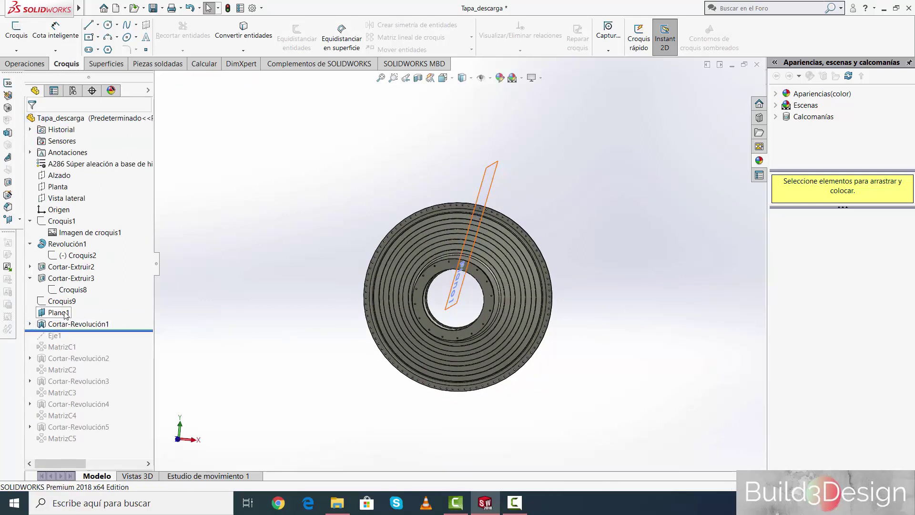
left_click(66, 314)
left_click(81, 292)
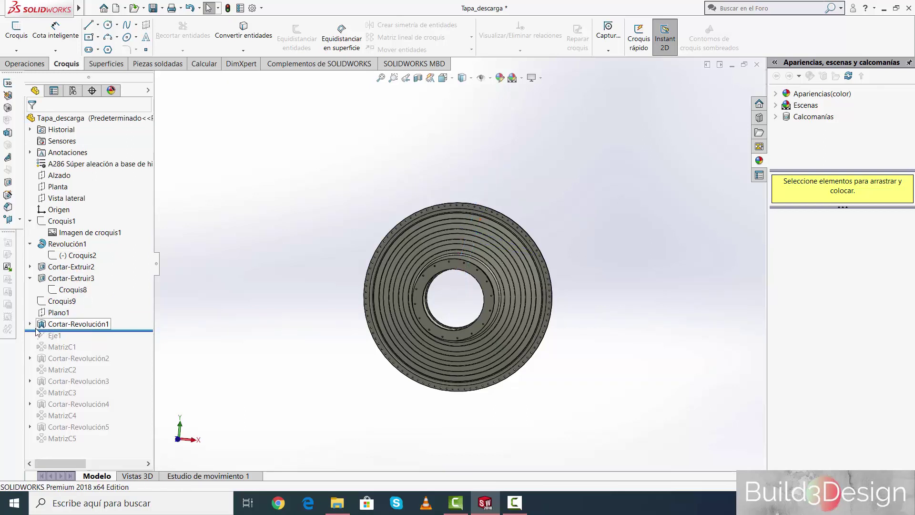
left_click(30, 324)
left_click(85, 336)
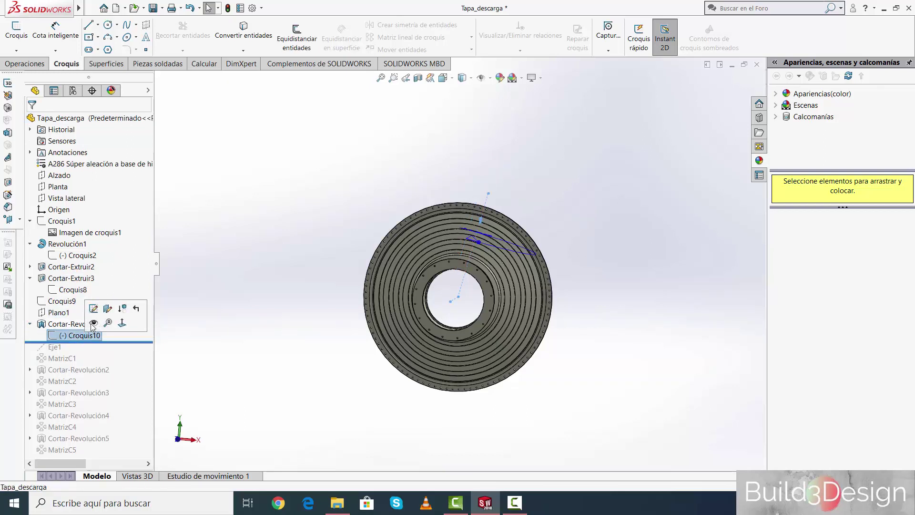
left_click(95, 315)
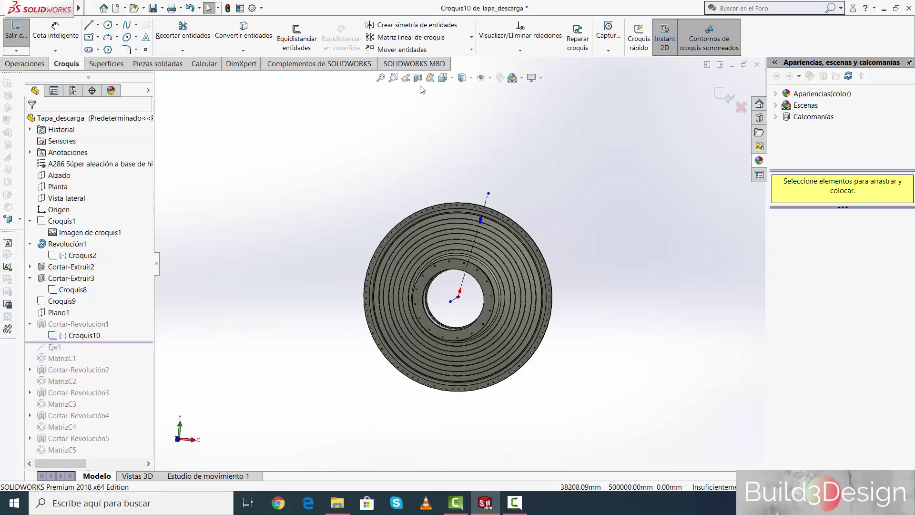
Step: Switch to an isometric view and inspect the stepped and sloped faces beside the slot sketch
left_click(462, 78)
left_click(496, 132)
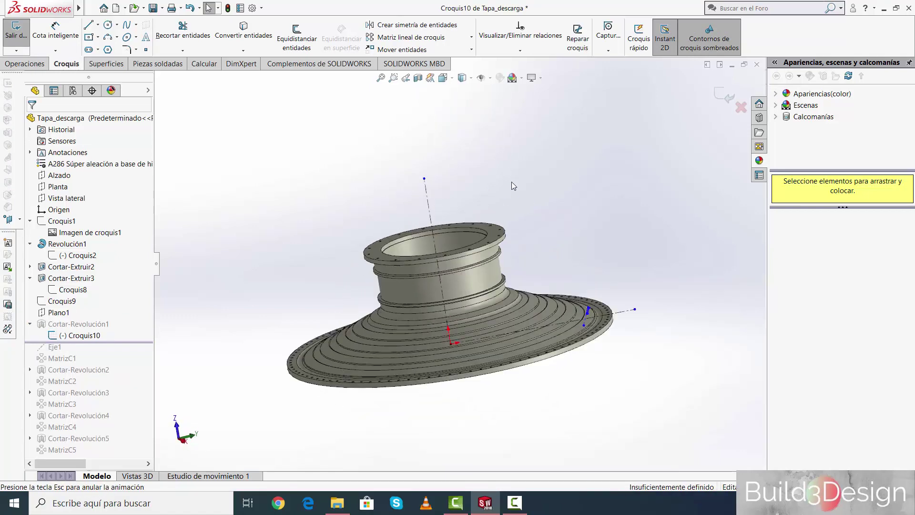
scroll(483, 277, "down", 5)
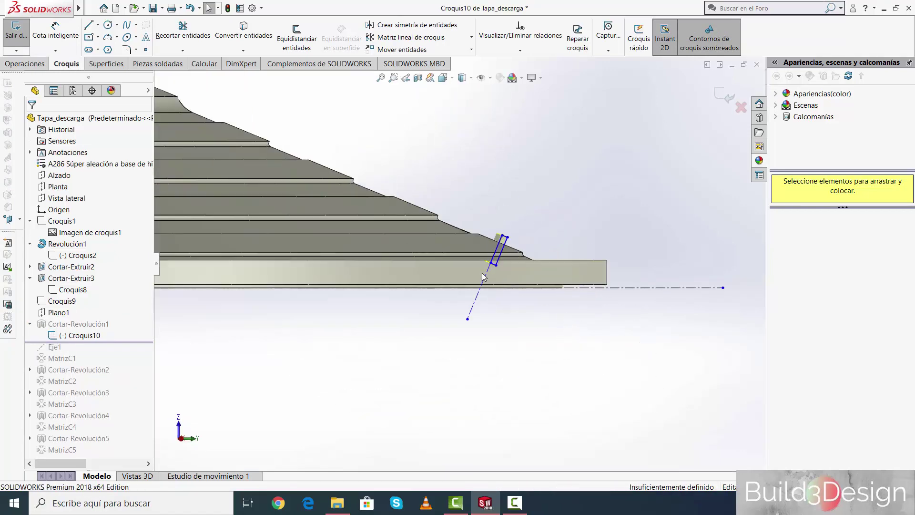
scroll(484, 276, "up", 2)
scroll(413, 247, "up", 2)
scroll(349, 210, "up", 2)
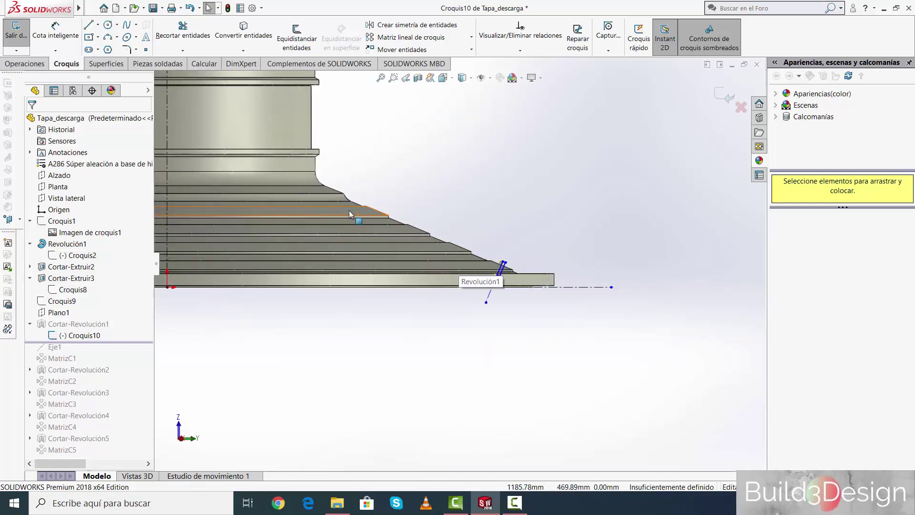
scroll(349, 210, "down", 2)
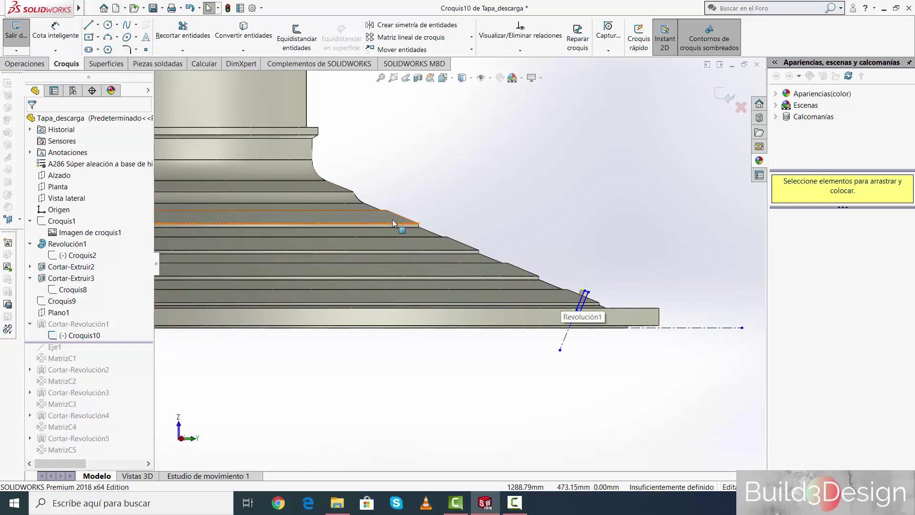
left_click(334, 190)
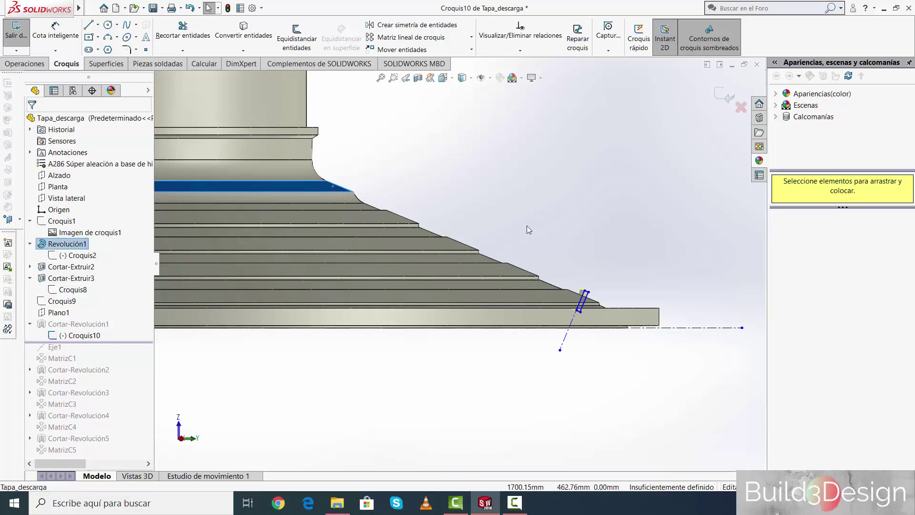
scroll(594, 300, "down", 5)
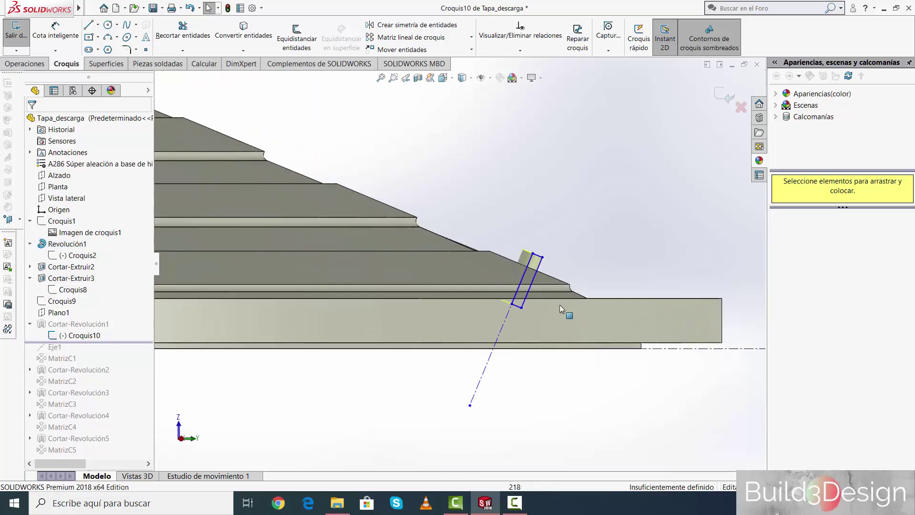
left_click(490, 263)
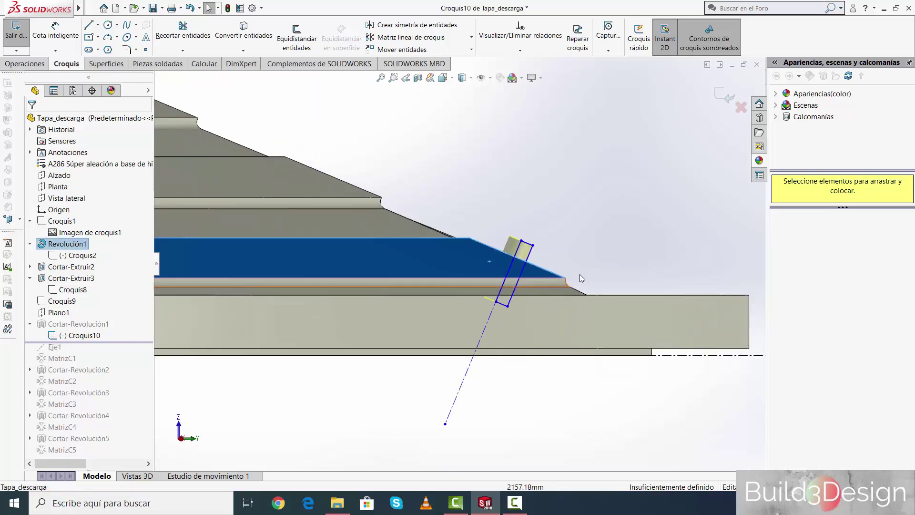
scroll(605, 239, "up", 2)
left_click(606, 241)
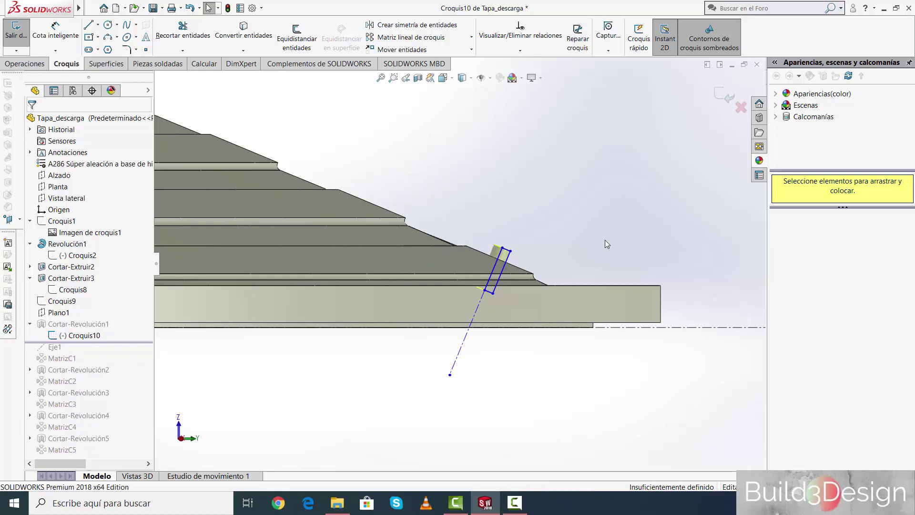
Step: Zoom in and review the slanted centerline's line properties, then accept them
scroll(562, 267, "up", 5)
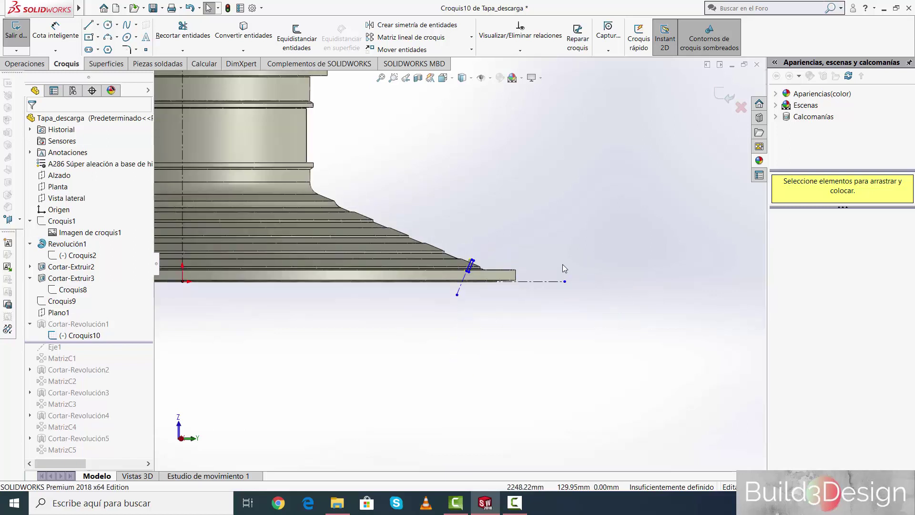
scroll(470, 264, "down", 5)
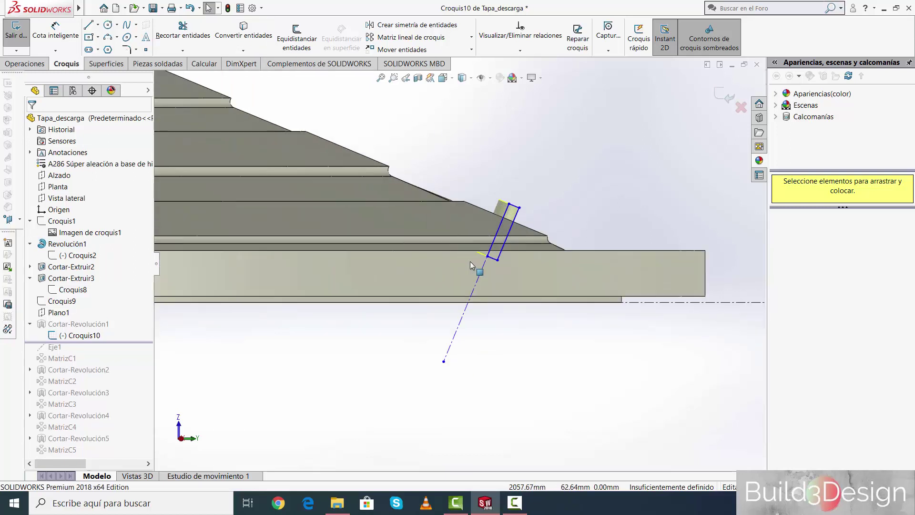
scroll(471, 296, "up", 3)
scroll(471, 305, "up", 2)
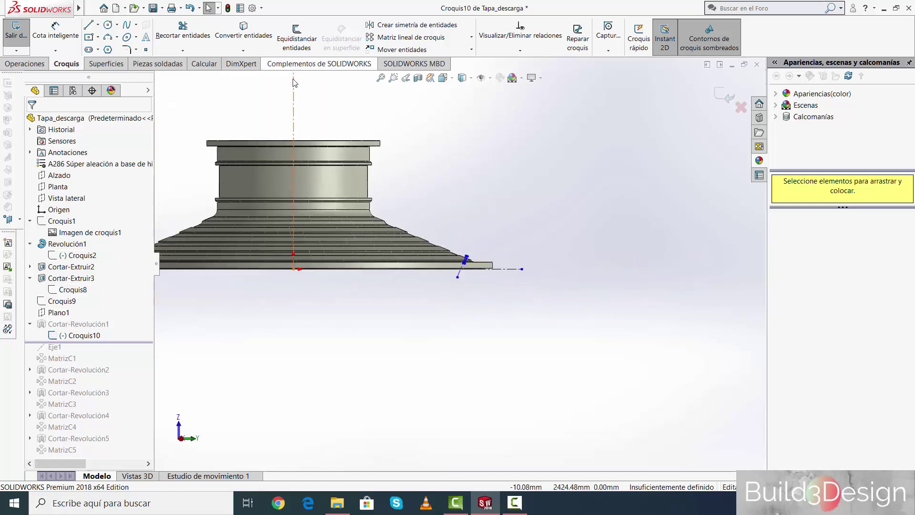
scroll(476, 265, "down", 2)
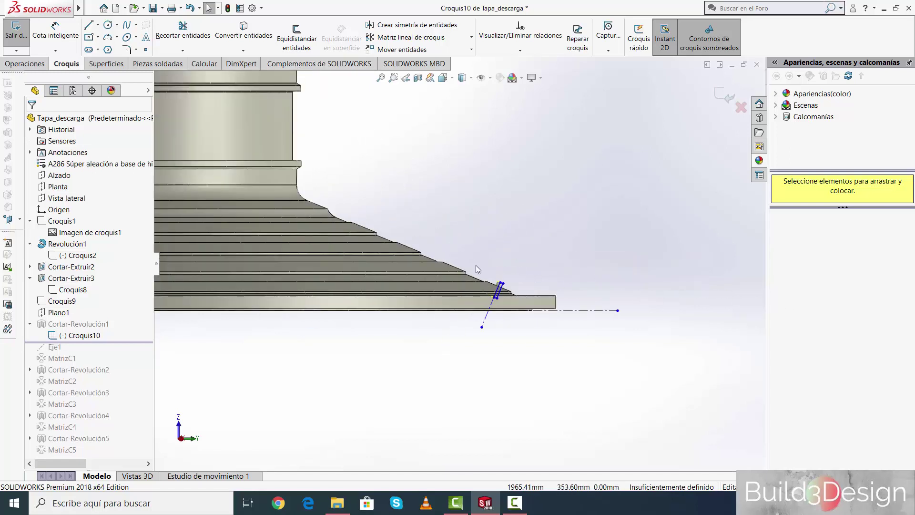
scroll(502, 310, "down", 2)
scroll(502, 310, "down", 2)
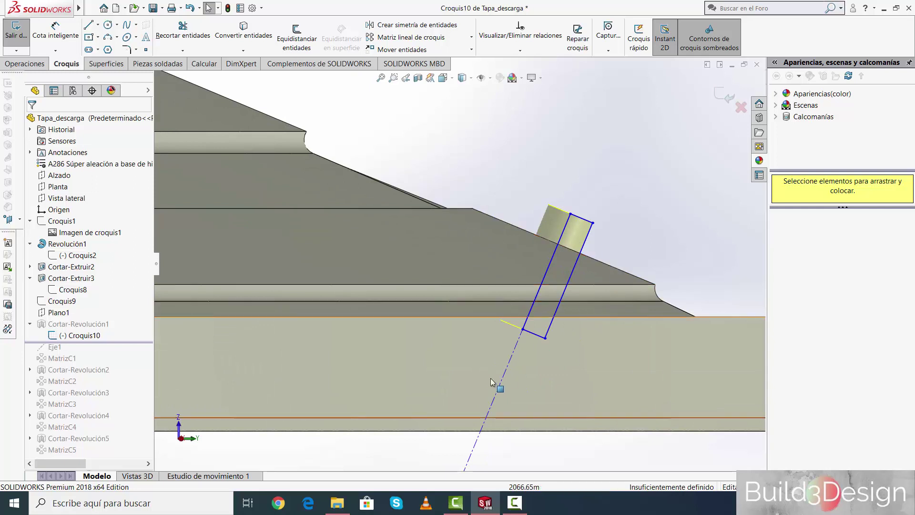
left_click(506, 378)
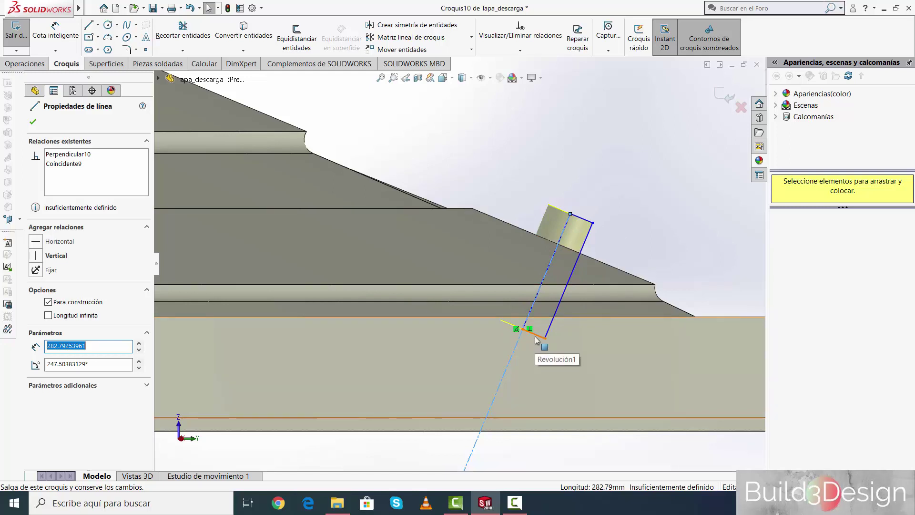
left_click(33, 123)
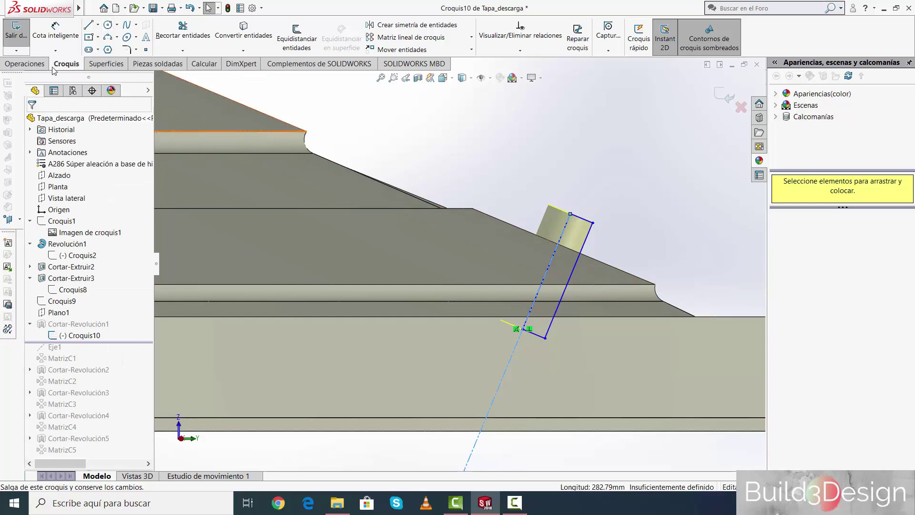
Step: Exit Croquis10 and reopen the Cortar-Revolución1 cut (Línea4 axis, 360°) for editing
left_click(25, 63)
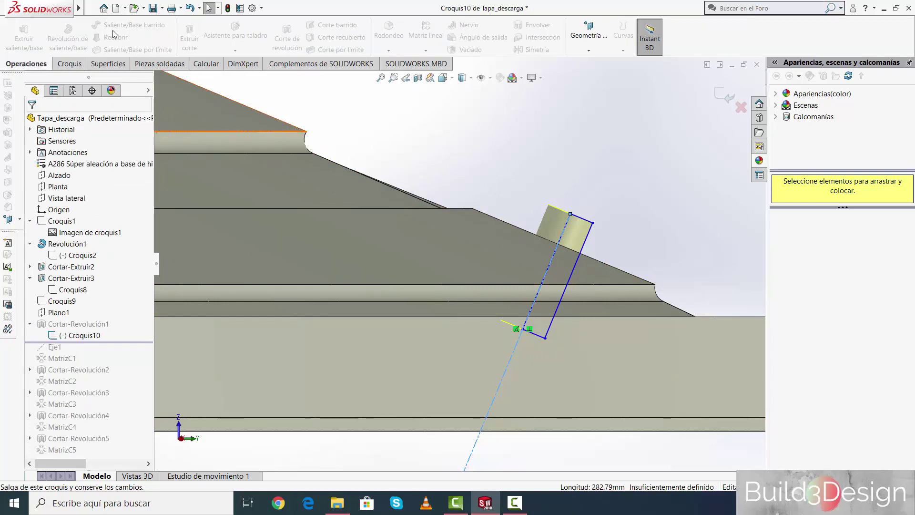
left_click(719, 96)
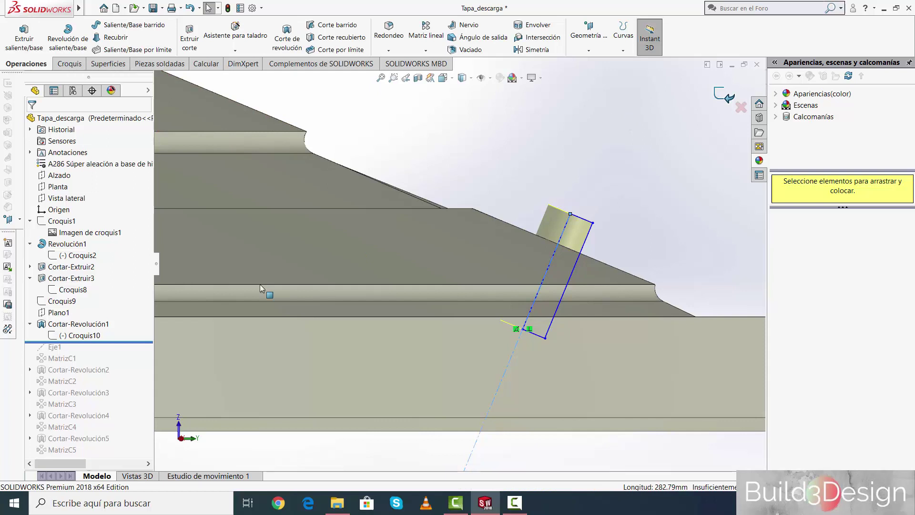
left_click(76, 336)
left_click(62, 295)
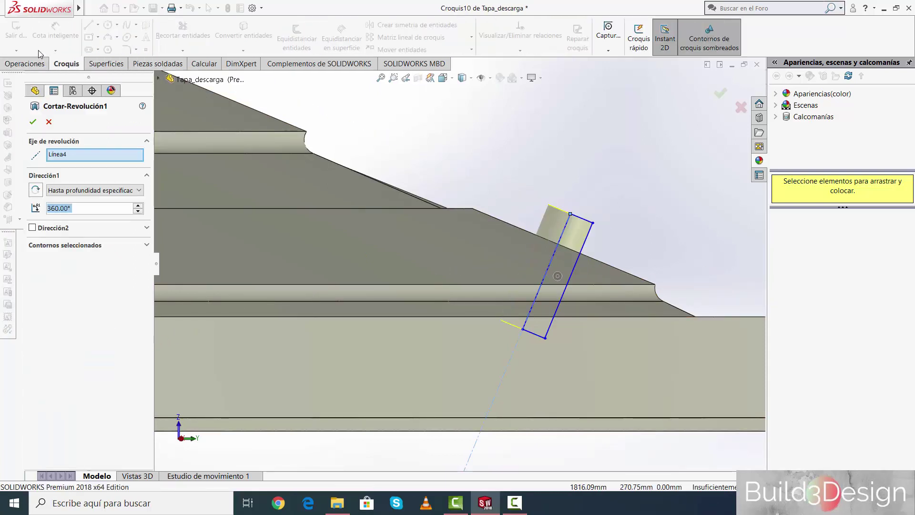
left_click(26, 63)
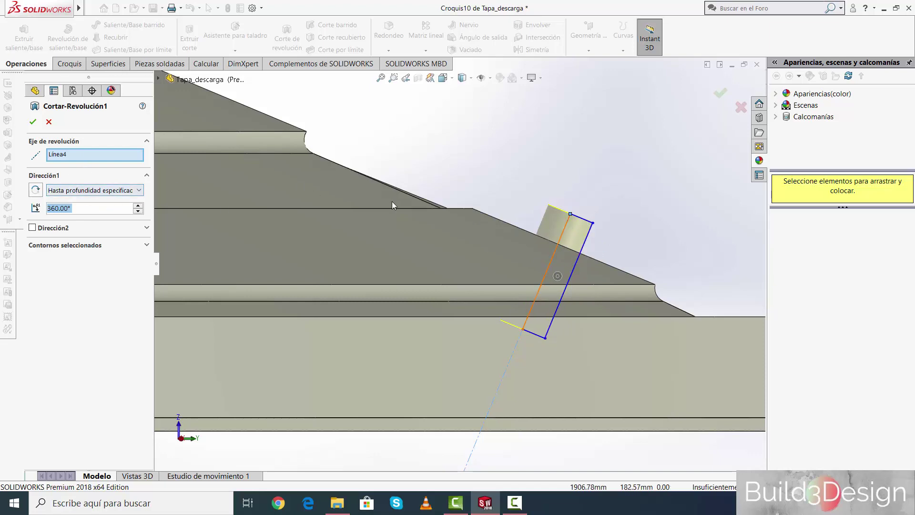
Step: Apply the revolved slot cut and orbit the cover to inspect it
left_click(720, 92)
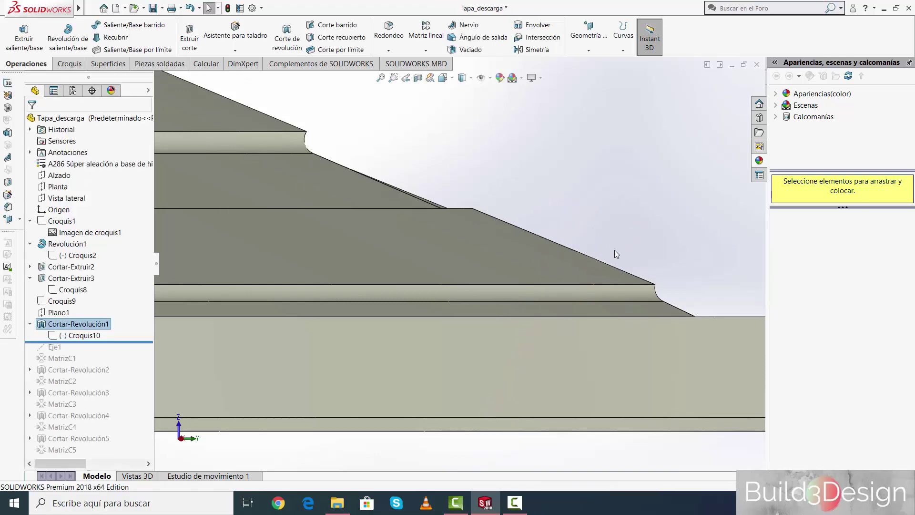
mouse_move(589, 258)
middle_mouse_down()
mouse_move(579, 276)
mouse_move(608, 202)
mouse_move(579, 225)
middle_mouse_up()
scroll(556, 230, "down", 2)
scroll(553, 234, "up", 3)
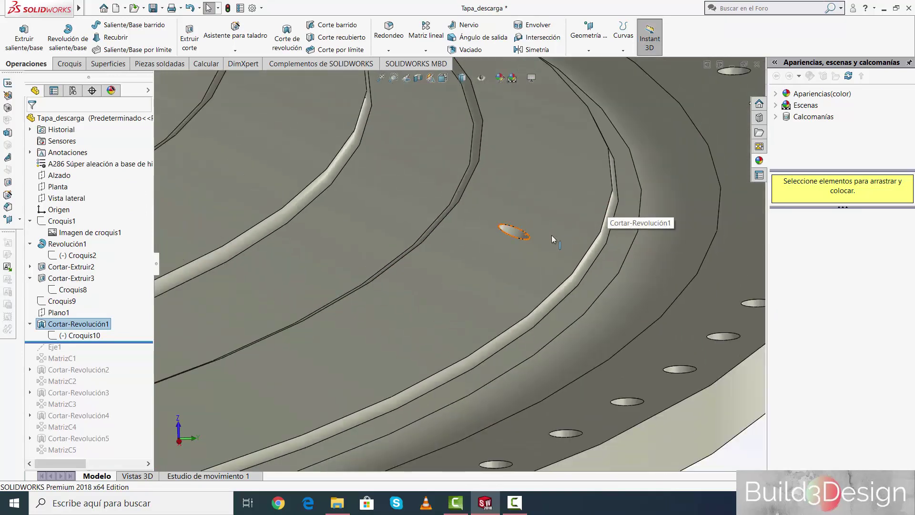
scroll(543, 246, "up", 3)
scroll(532, 258, "up", 3)
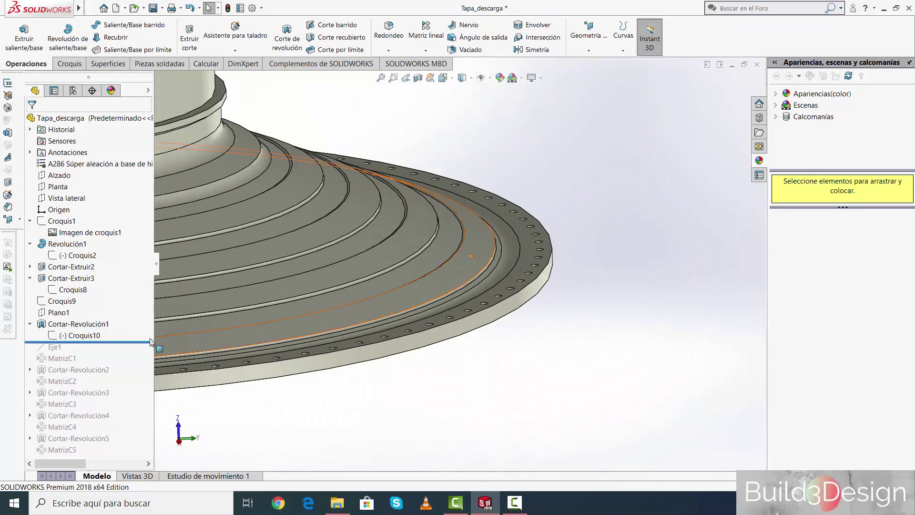
Step: Roll the history forward to include Eje1 and MatrizC1, then edit MatrizC1
left_click_drag(101, 341, 79, 353)
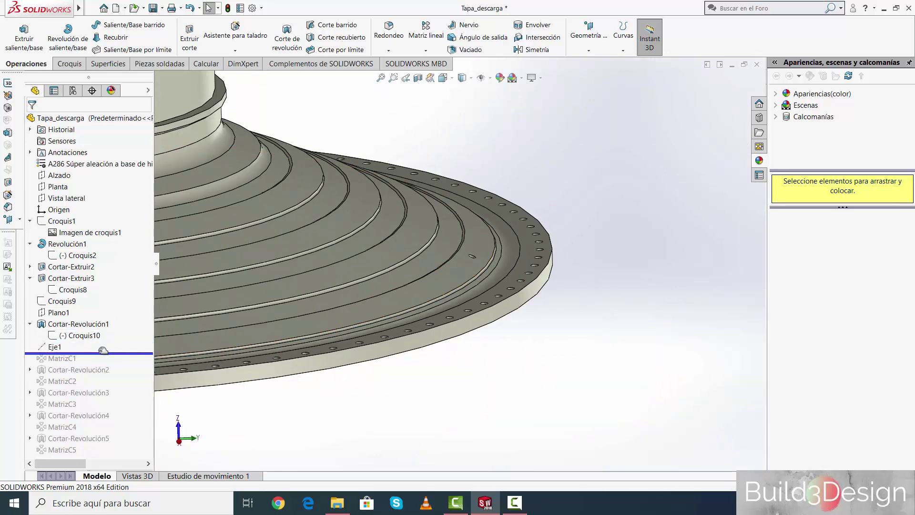
left_click(55, 347)
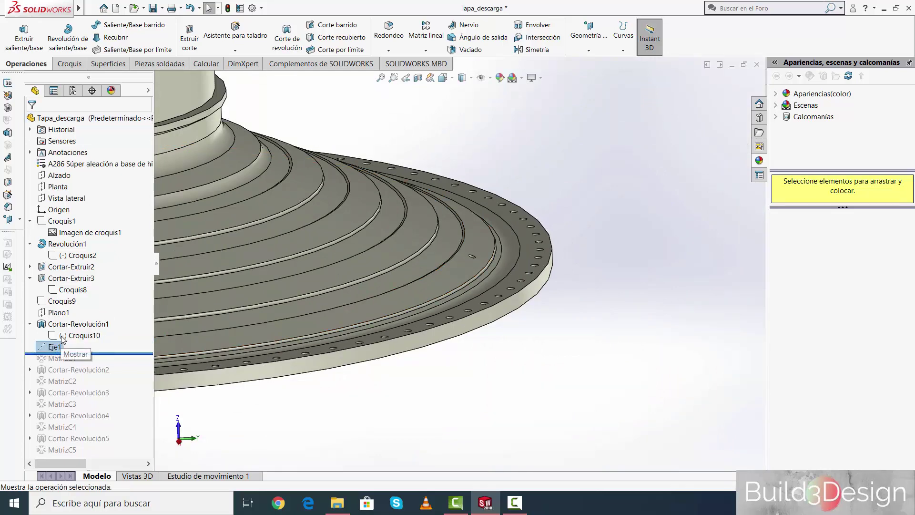
middle_click_drag(627, 237, 674, 245)
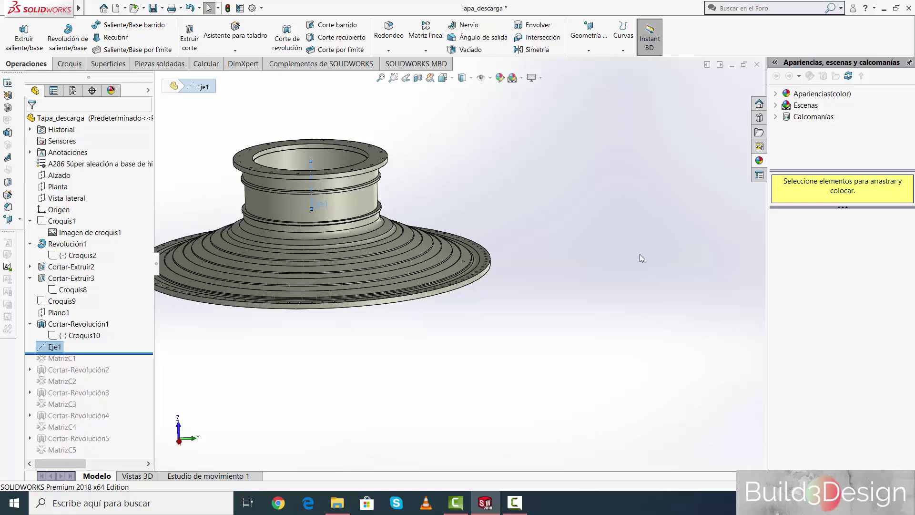
left_click(640, 255)
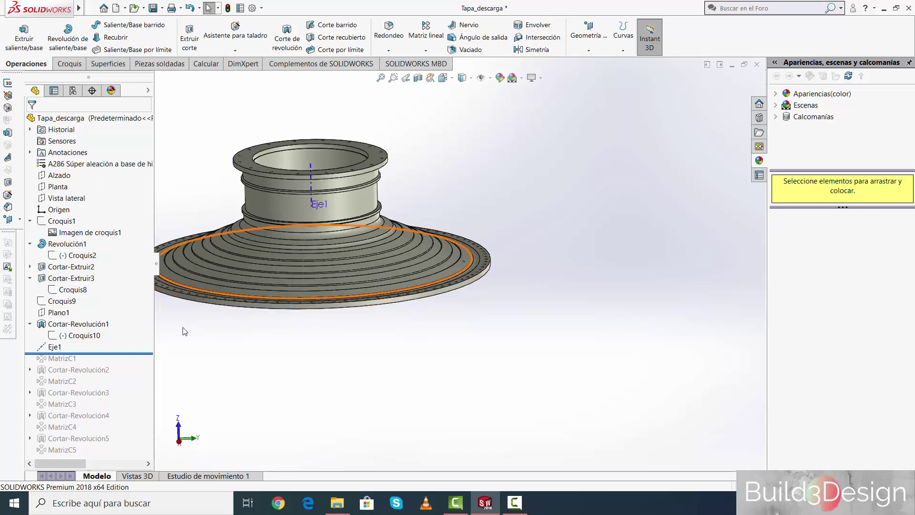
left_click_drag(144, 358, 138, 364)
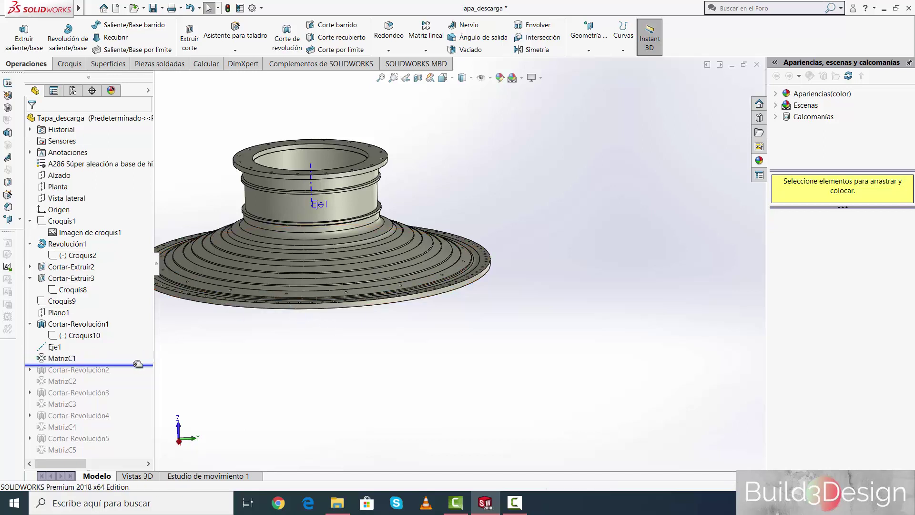
left_click(68, 360)
Step: Start editing MatrizC1, dismiss the warning message, and cancel the edit
left_click(75, 328)
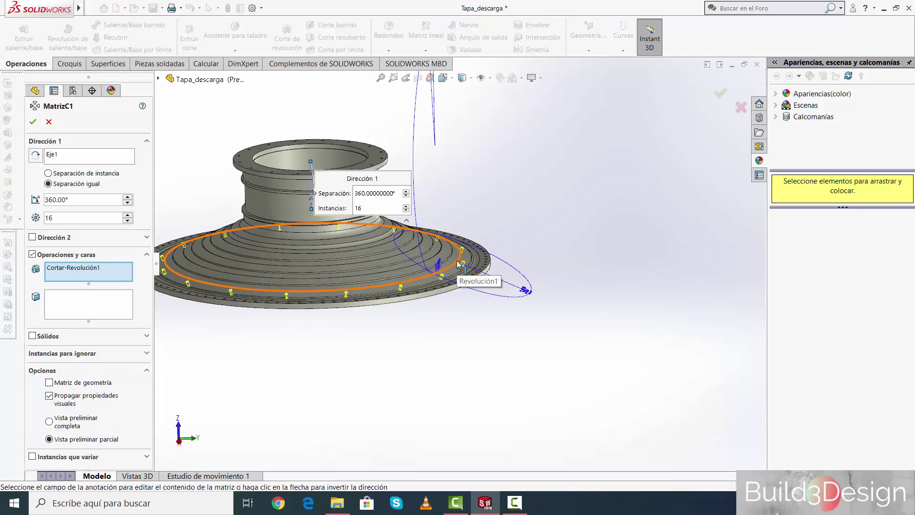
left_click(442, 78)
left_click(492, 128)
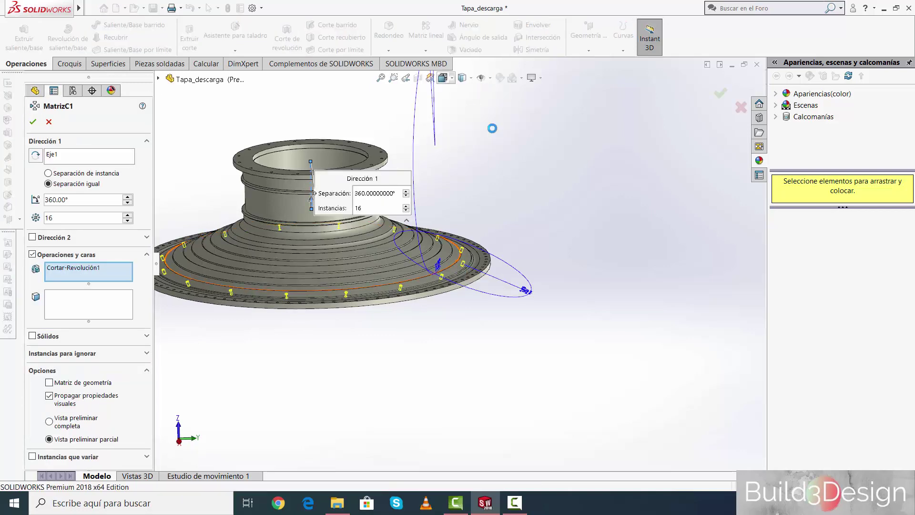
left_click(527, 261)
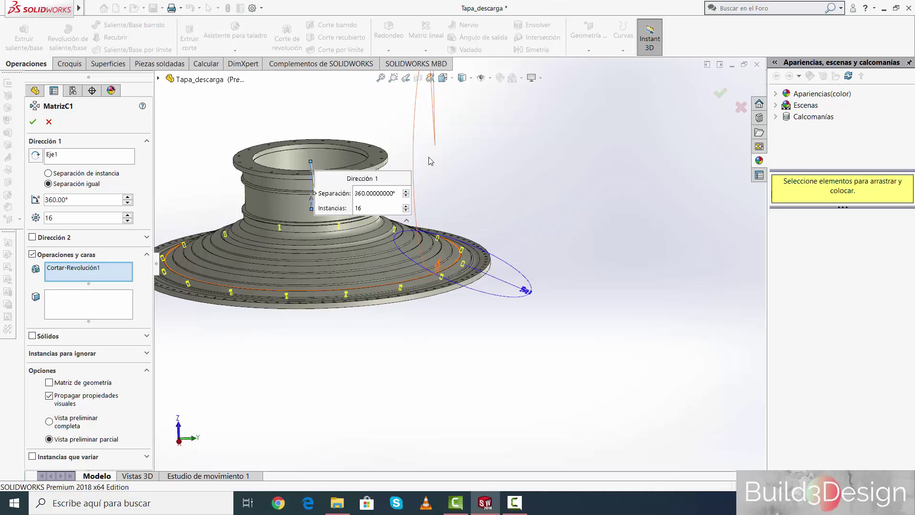
left_click(49, 122)
Step: Reopen MatrizC1 and view the cover straight from the front
left_click(71, 359)
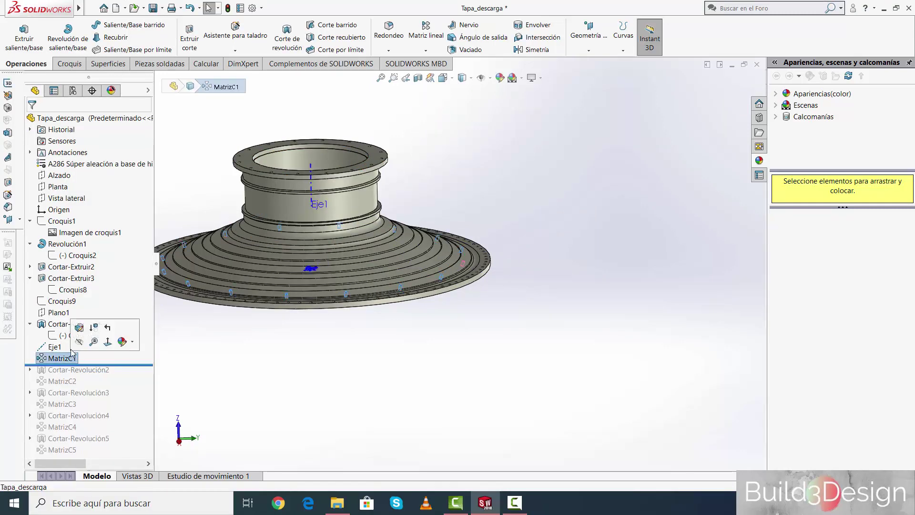
left_click(82, 328)
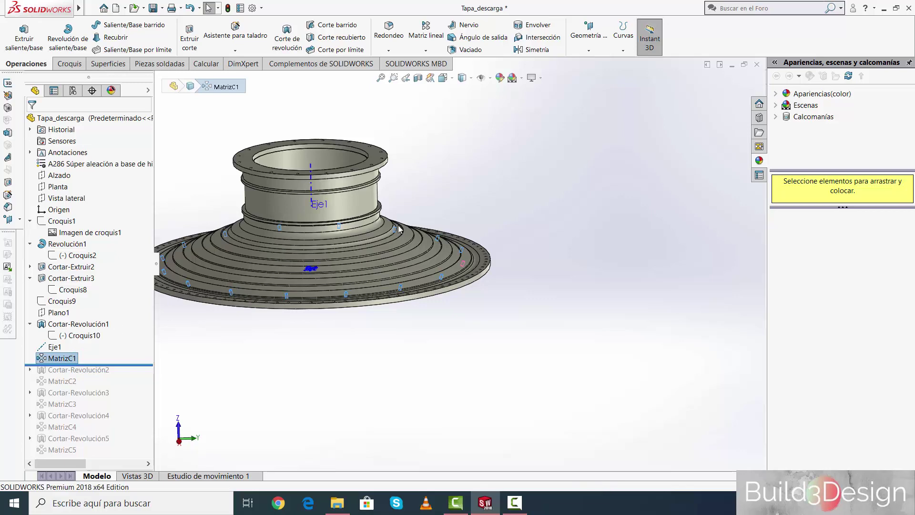
left_click(443, 79)
left_click(455, 120)
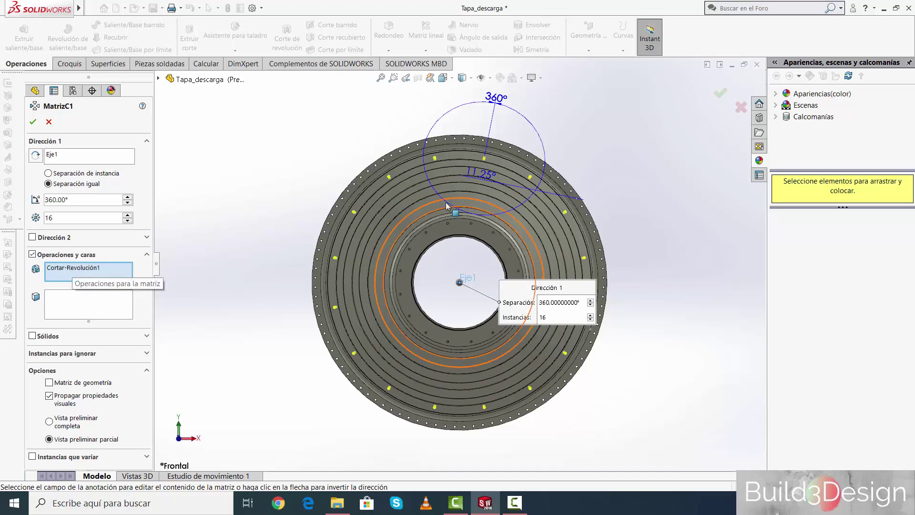
scroll(449, 186, "down", 5)
scroll(458, 200, "down", 2)
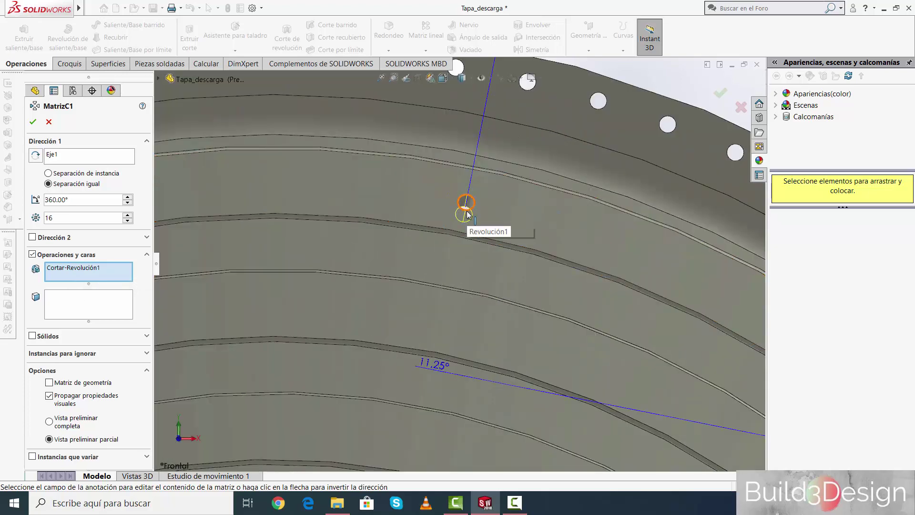
scroll(467, 209, "up", 3)
scroll(472, 217, "up", 3)
scroll(486, 269, "up", 4)
scroll(485, 269, "up", 2)
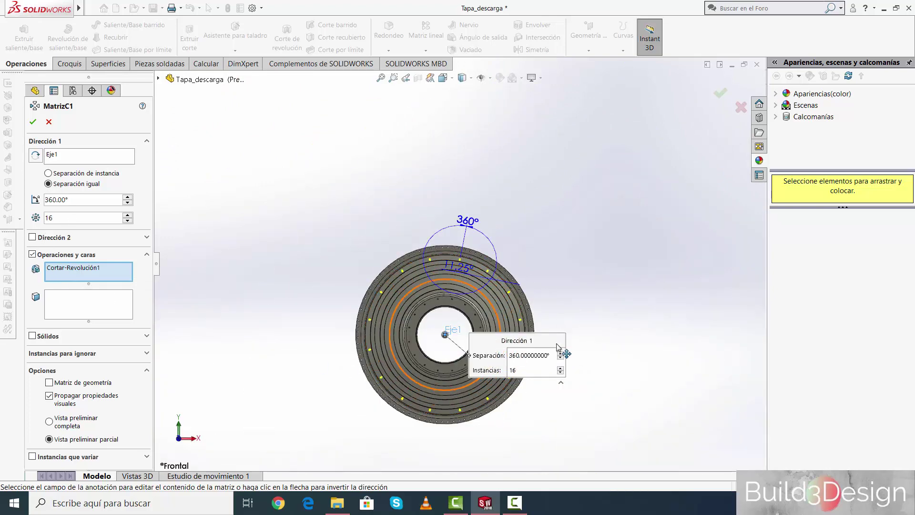
Step: Move the spacing callout aside and review 16 equal instances over 360° around Eje1
mouse_move(557, 347)
left_mouse_down()
mouse_move(737, 296)
mouse_move(700, 268)
left_mouse_up()
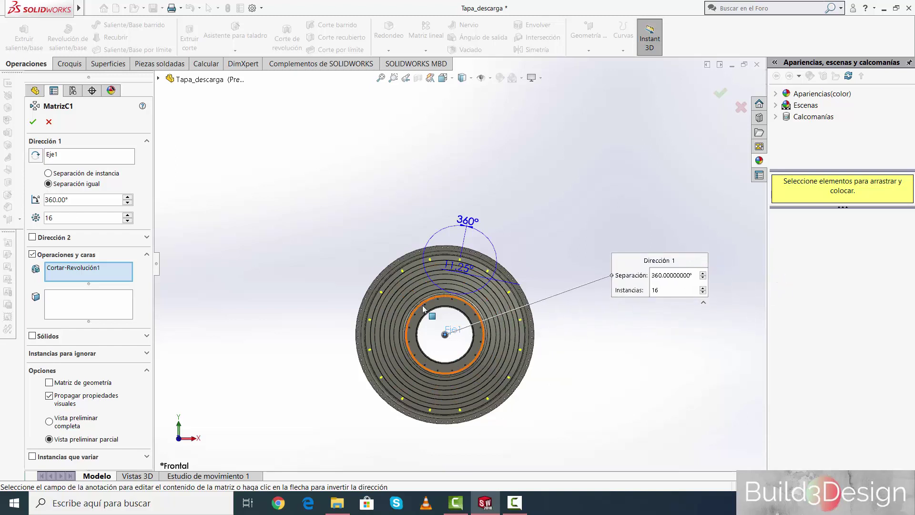
left_click(519, 509)
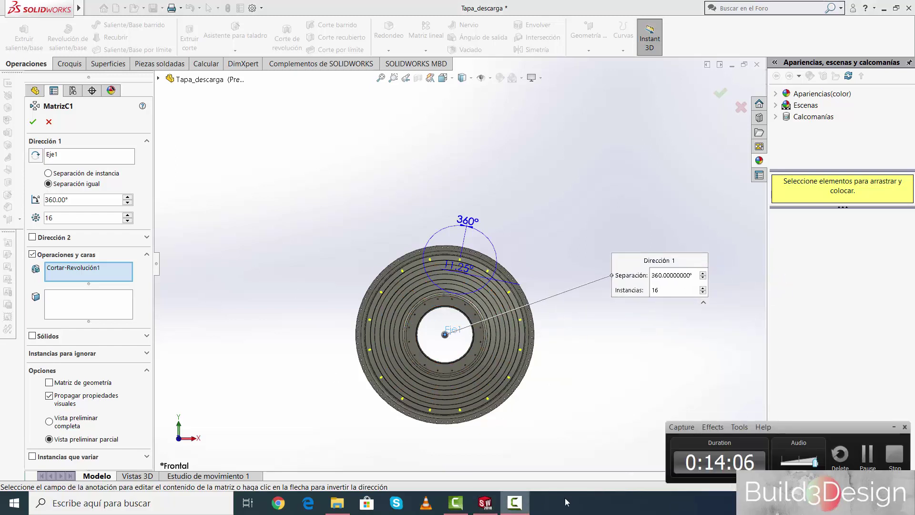
left_click(763, 419)
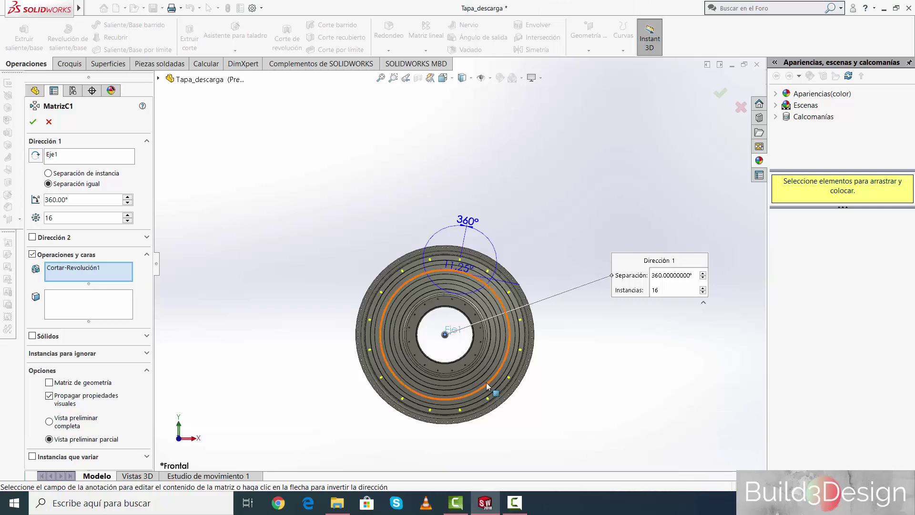
scroll(591, 399, "down", 2)
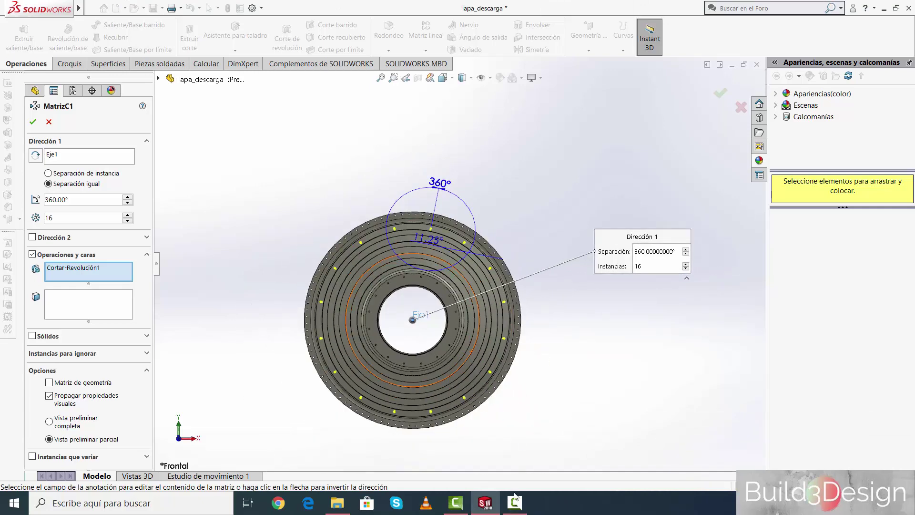
left_click(520, 509)
left_click(520, 510)
scroll(409, 267, "down", 2)
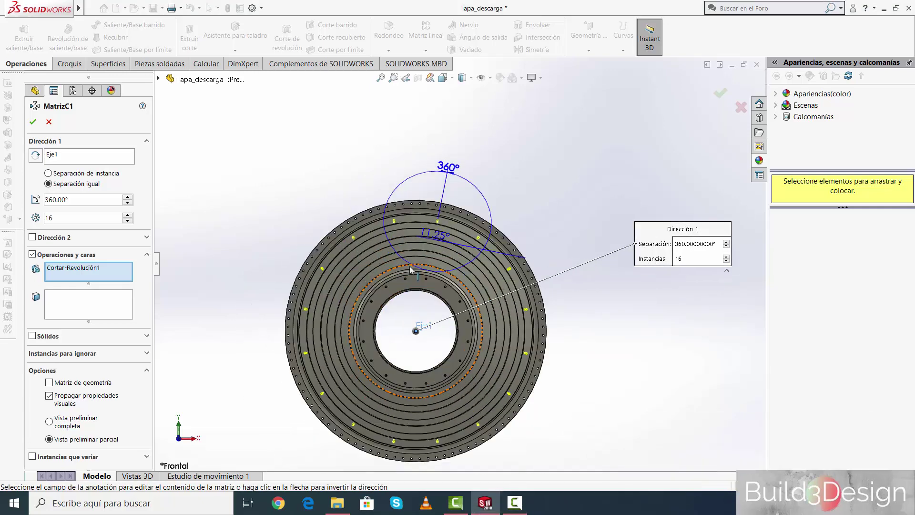
scroll(409, 267, "down", 2)
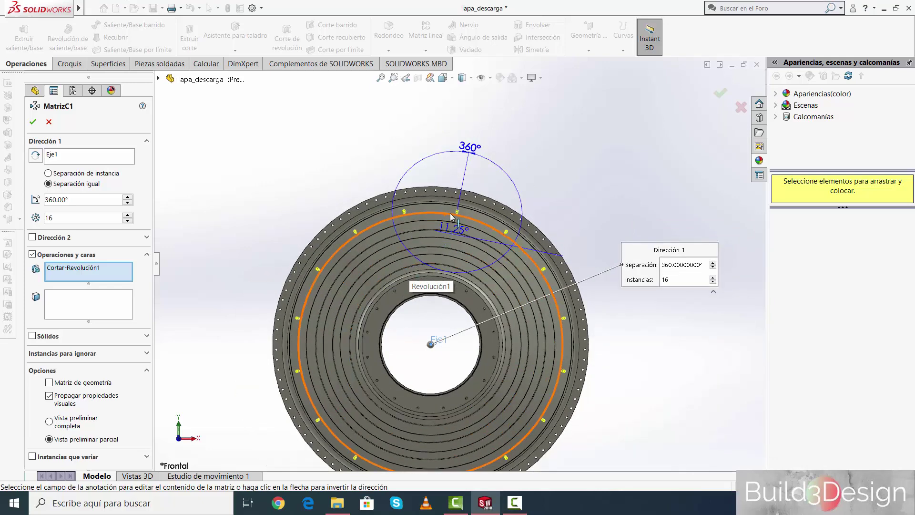
scroll(420, 242, "down", 2)
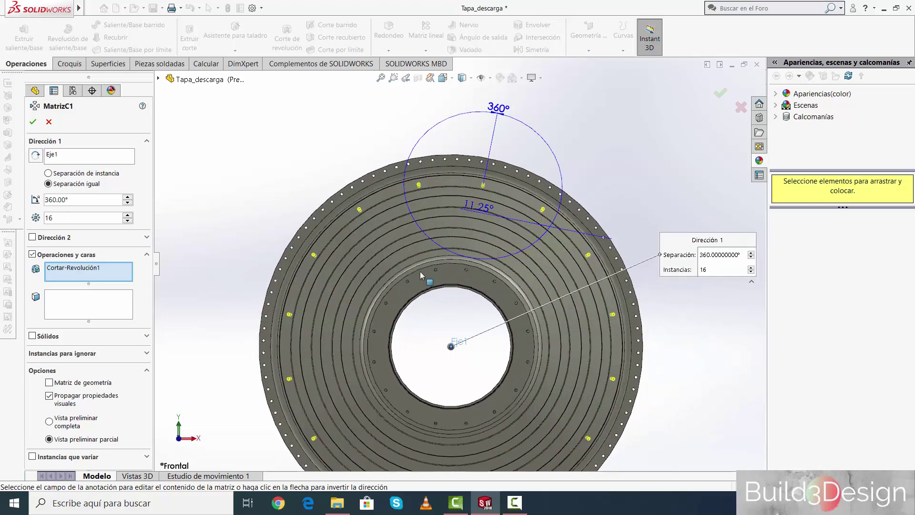
scroll(462, 327, "up", 2)
Step: Accept the MatrizC1 pattern of 16 slot cuts and zoom to inspect it
left_click(33, 122)
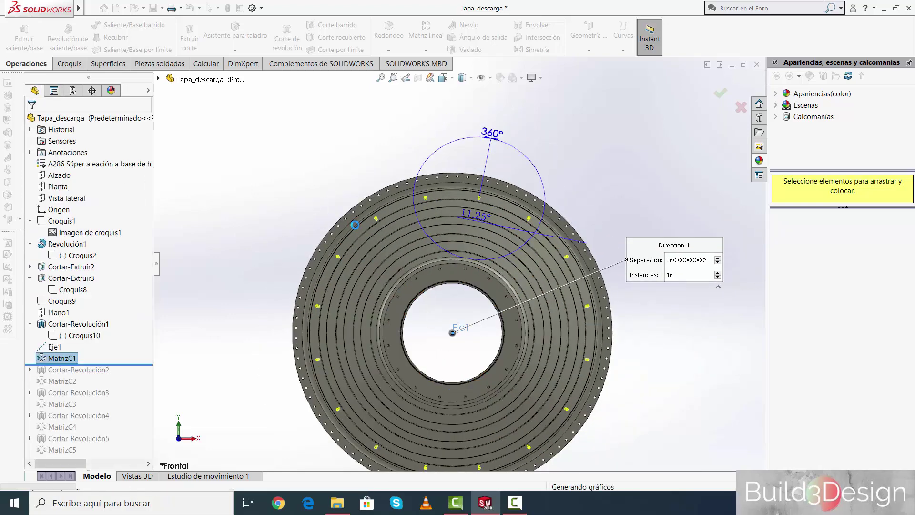
scroll(615, 369, "up", 2)
scroll(458, 231, "down", 3)
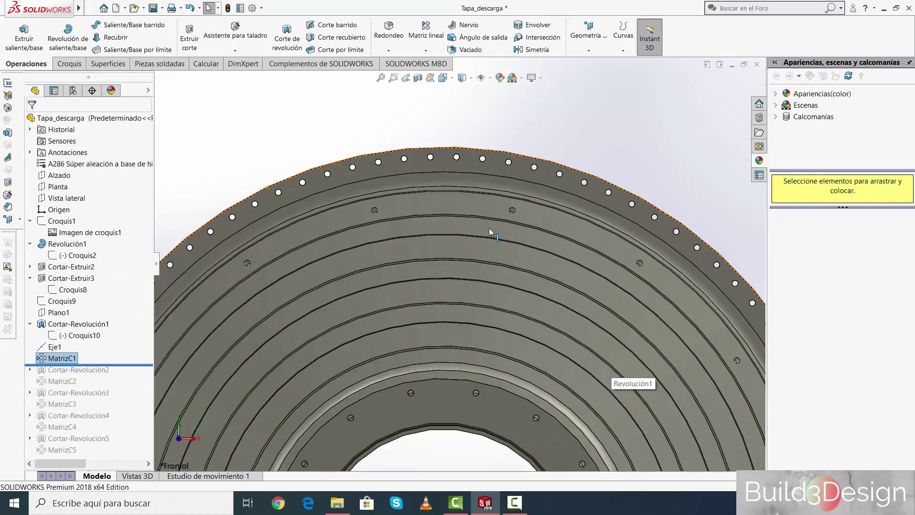
scroll(490, 227, "down", 3)
scroll(522, 209, "up", 3)
scroll(535, 399, "up", 2)
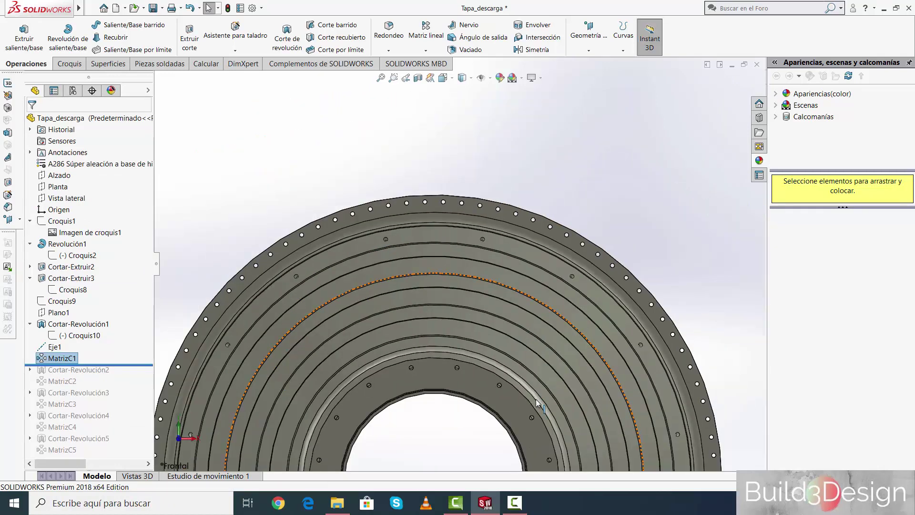
scroll(533, 403, "up", 2)
Step: Orbit to an oblique view and roll the history forward to include Cortar-Revolución2
scroll(482, 404, "up", 2)
scroll(486, 408, "up", 1)
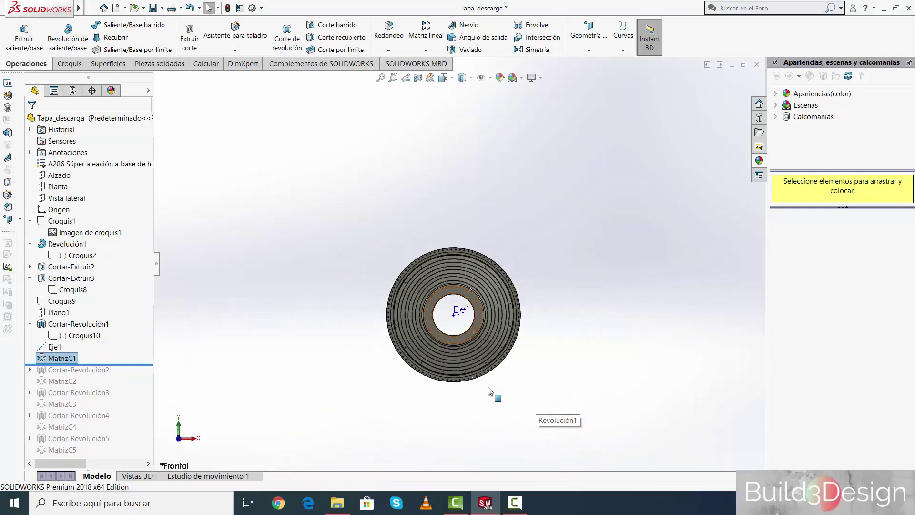
scroll(496, 400, "down", 1)
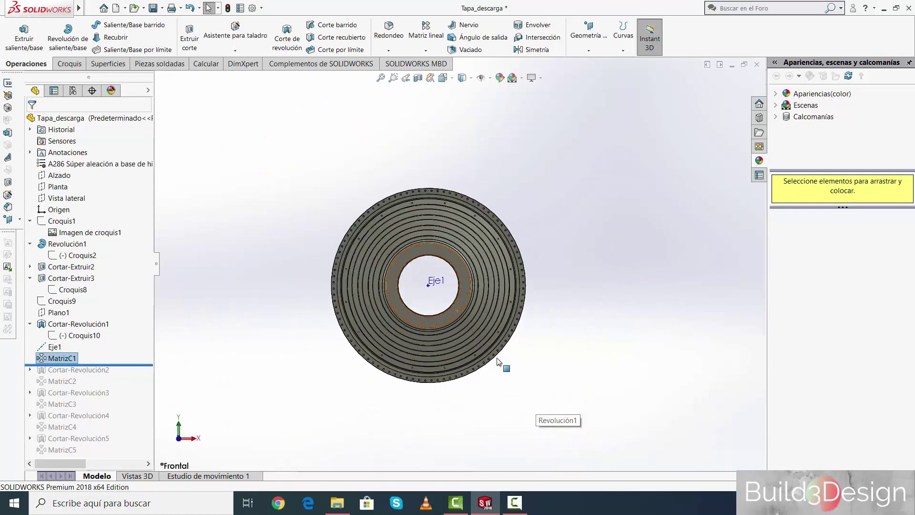
left_click(40, 353)
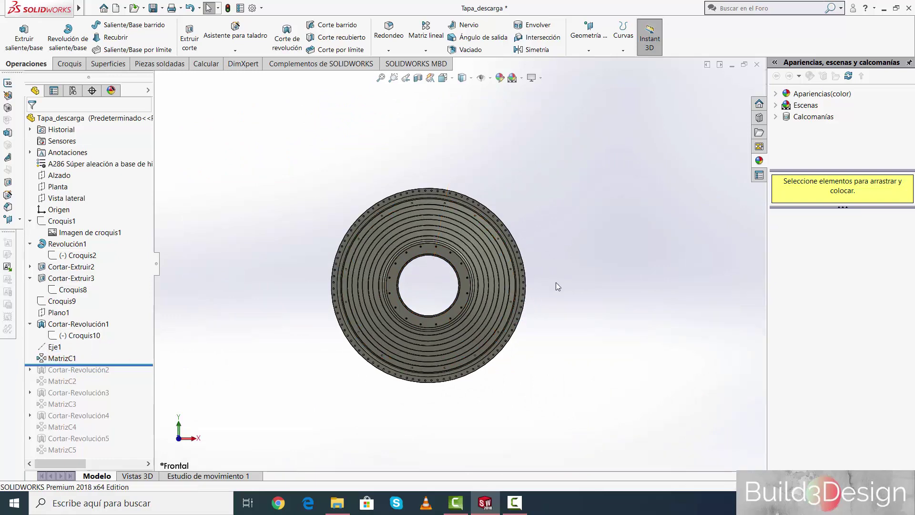
middle_click_drag(556, 282, 378, 370)
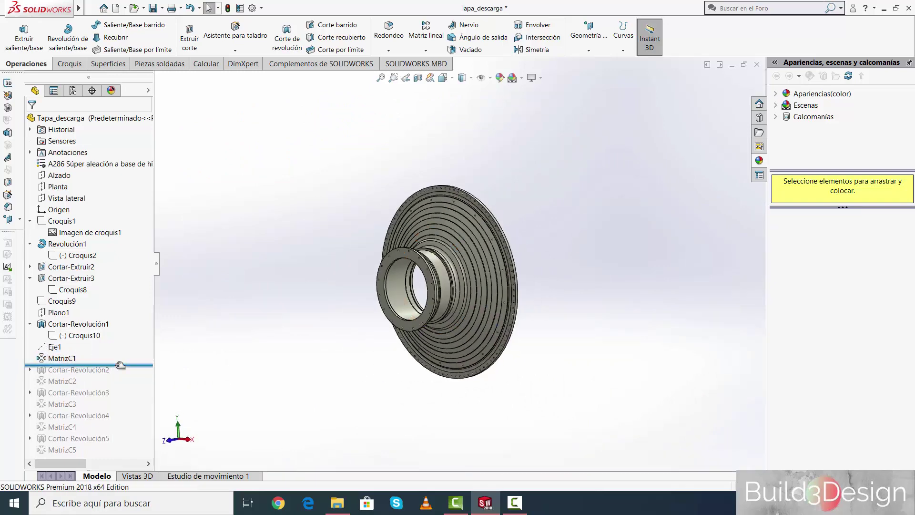
left_click_drag(120, 365, 120, 377)
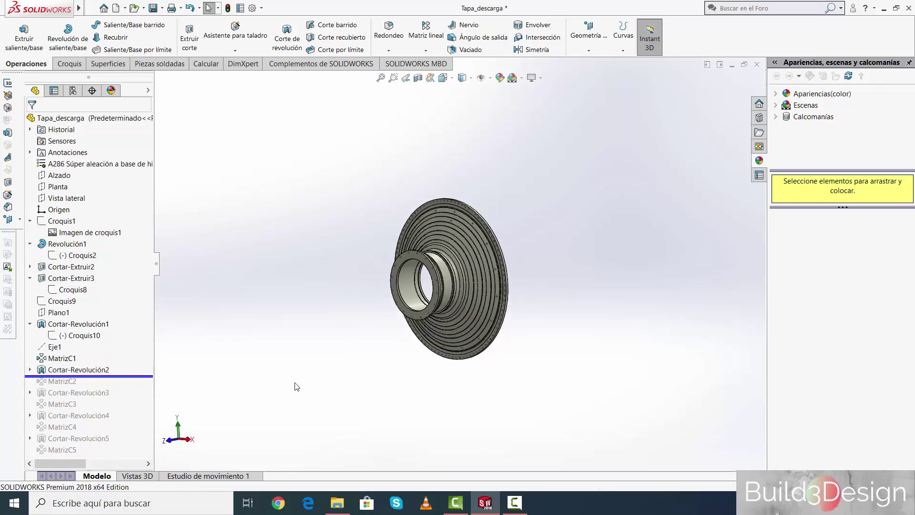
left_click(30, 370)
left_click(78, 381)
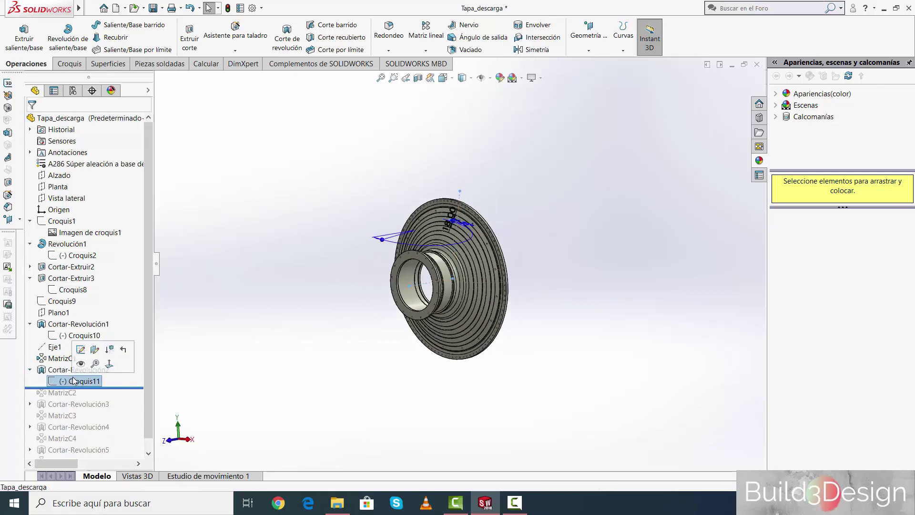
left_click(77, 353)
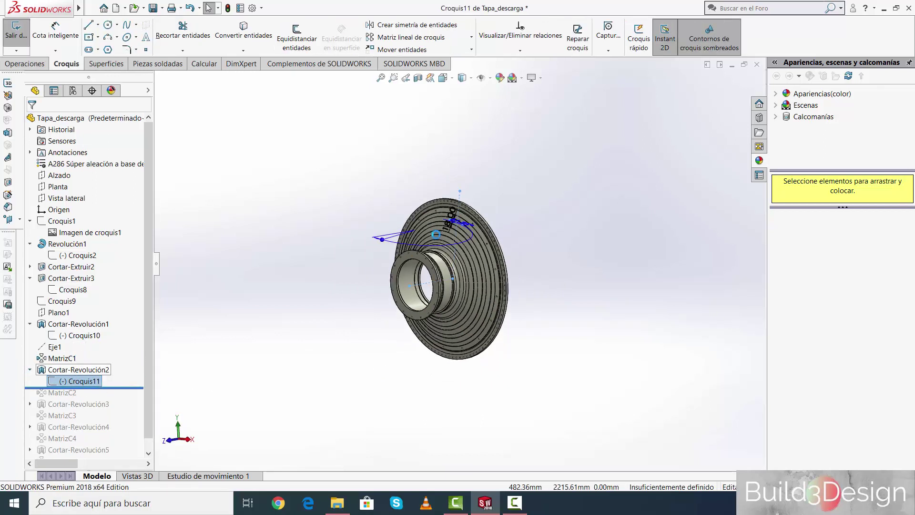
left_click(443, 78)
left_click(496, 133)
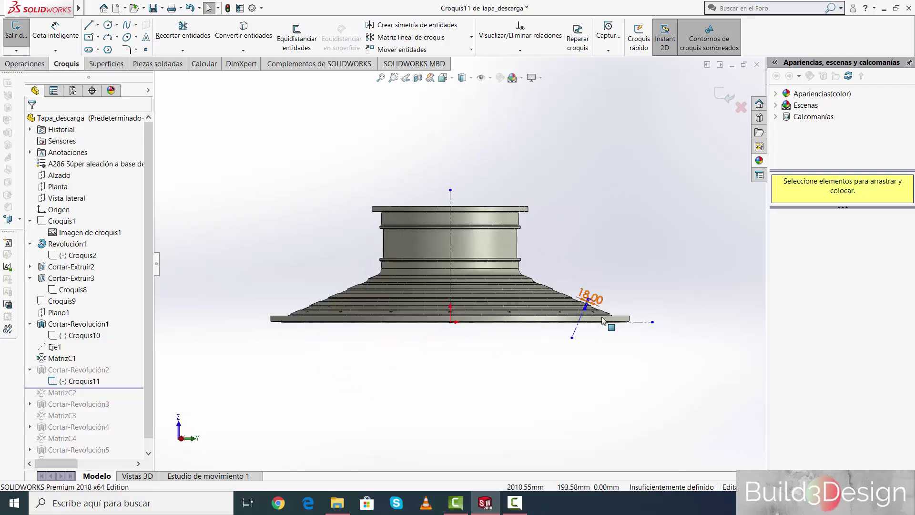
scroll(554, 282, "down", 3)
scroll(497, 264, "down", 3)
scroll(497, 264, "down", 3)
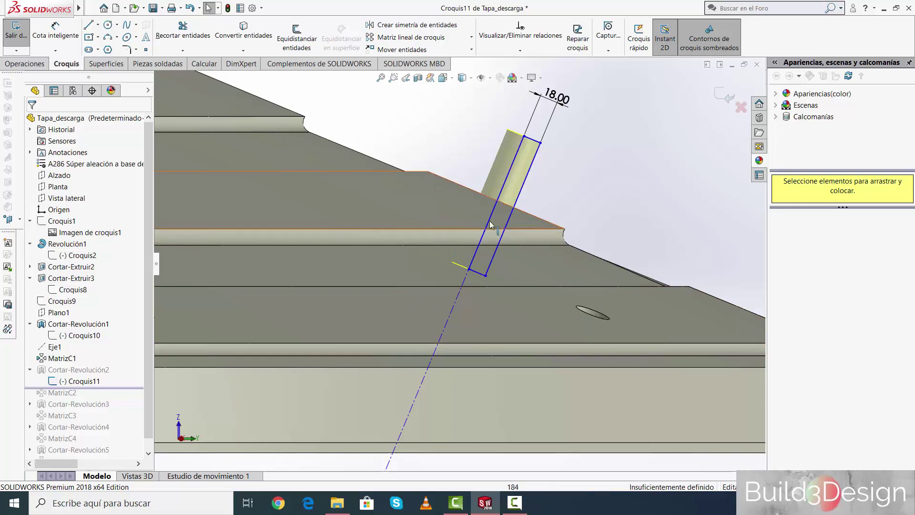
scroll(459, 310, "up", 1)
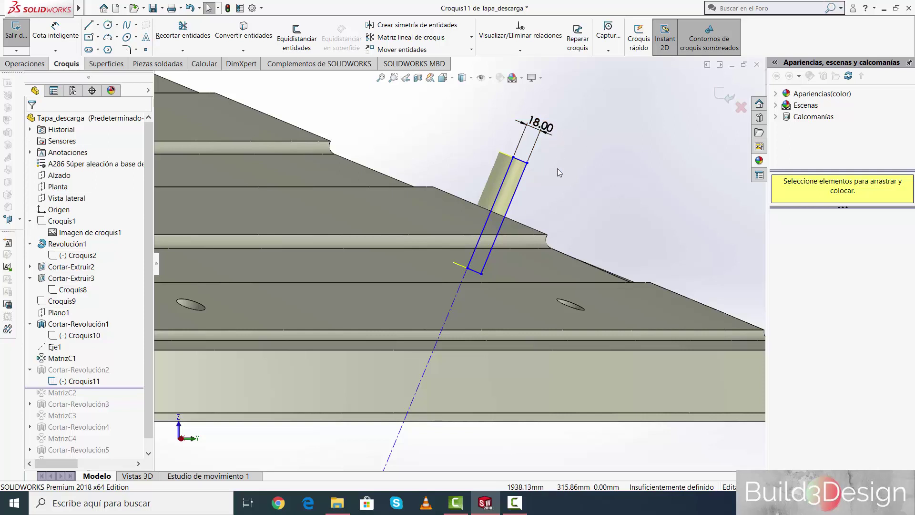
left_click(724, 95)
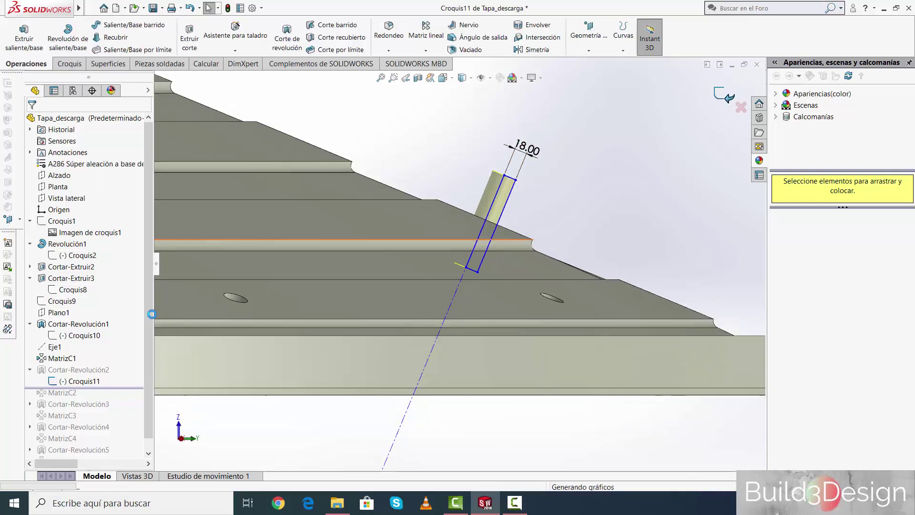
left_click(72, 370)
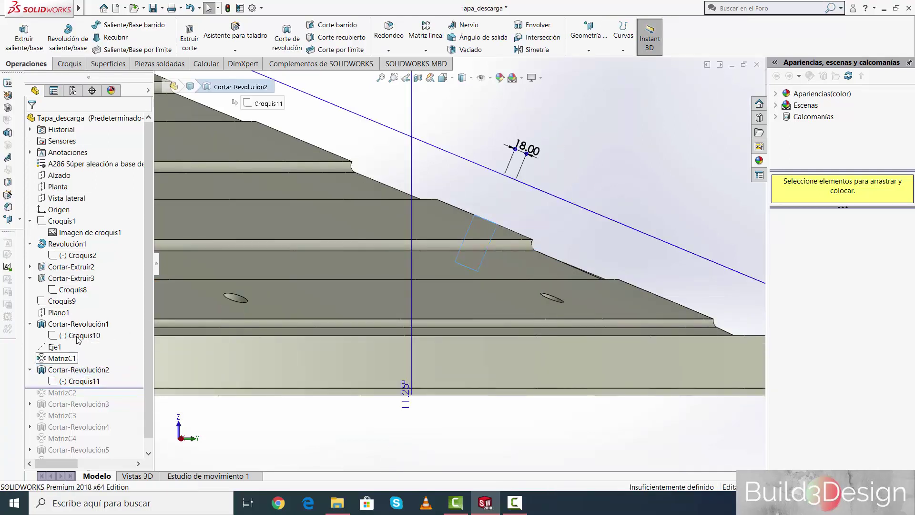
Step: Reapply Cortar-Revolución2 at 360° about Línea3 and orbit to inspect the cut
left_click(77, 340)
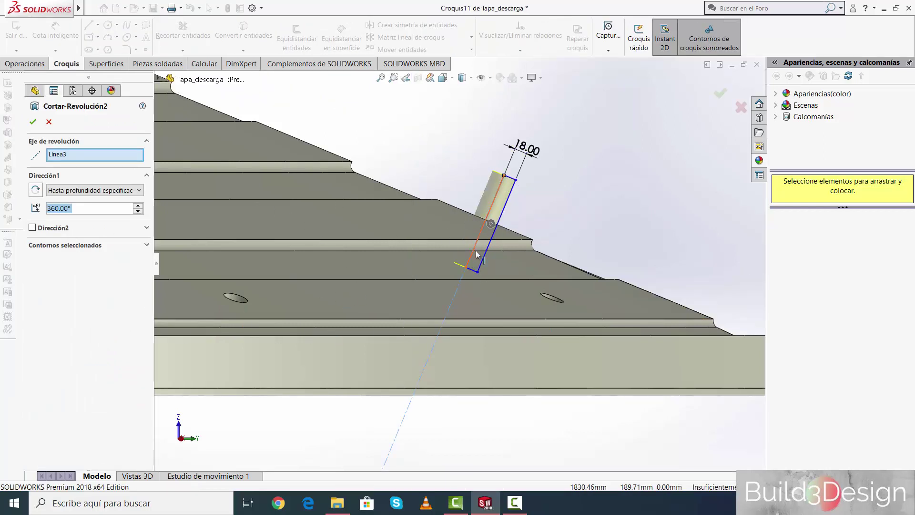
left_click(32, 122)
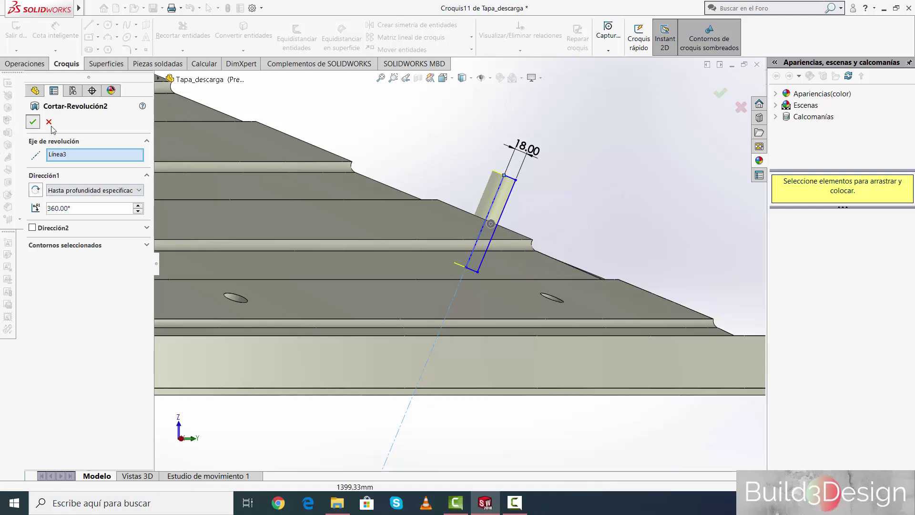
middle_click_drag(517, 230, 376, 321)
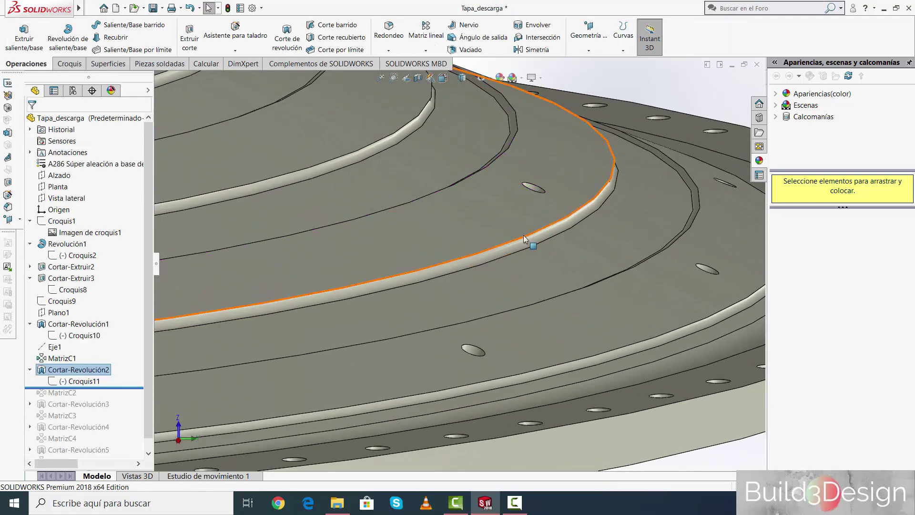
scroll(390, 323, "up", 5)
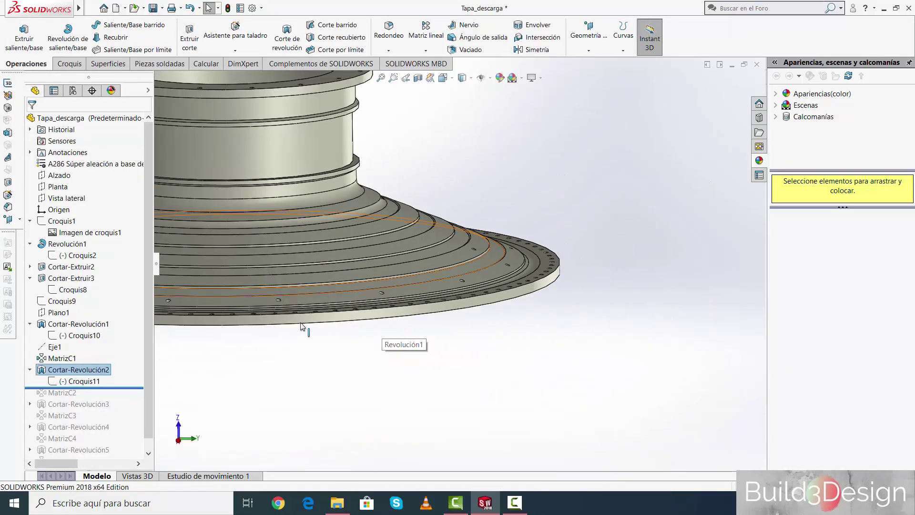
Step: Roll the history forward past MatrizC2 and view the disc from the front
left_click(30, 369)
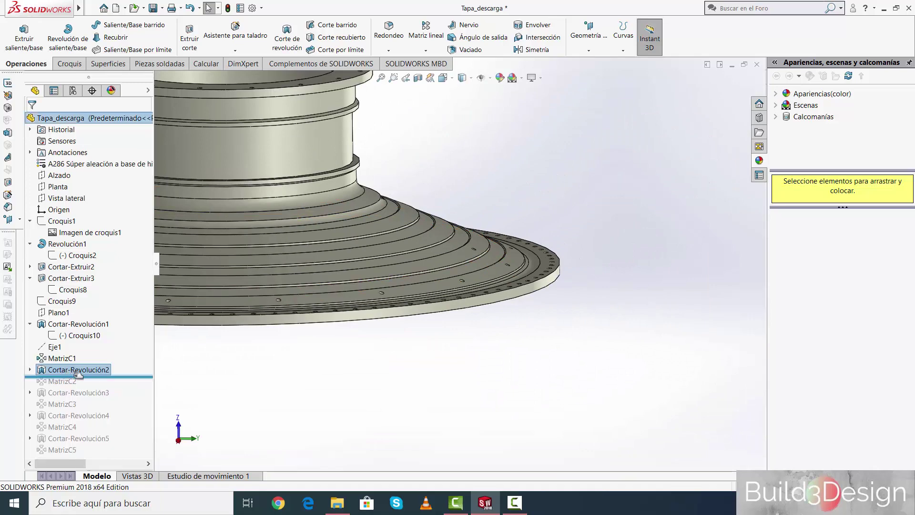
left_click_drag(89, 378, 88, 388)
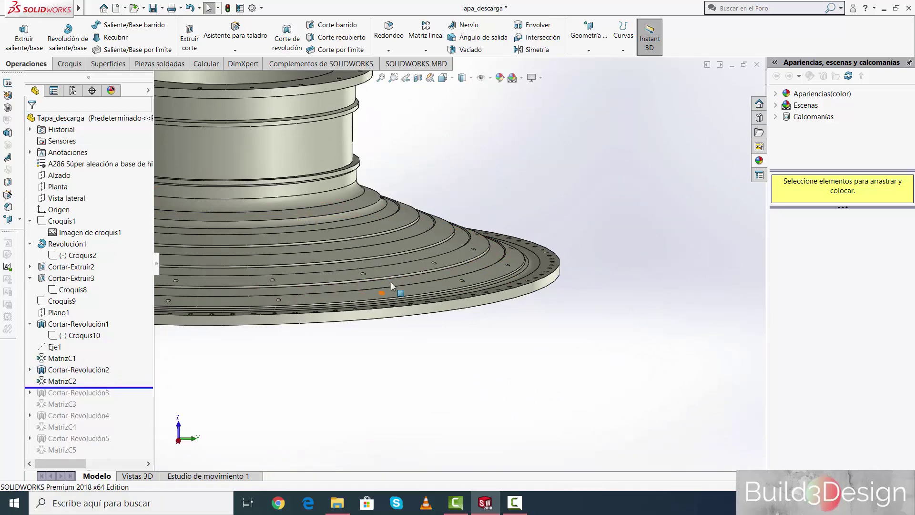
scroll(442, 273, "up", 3)
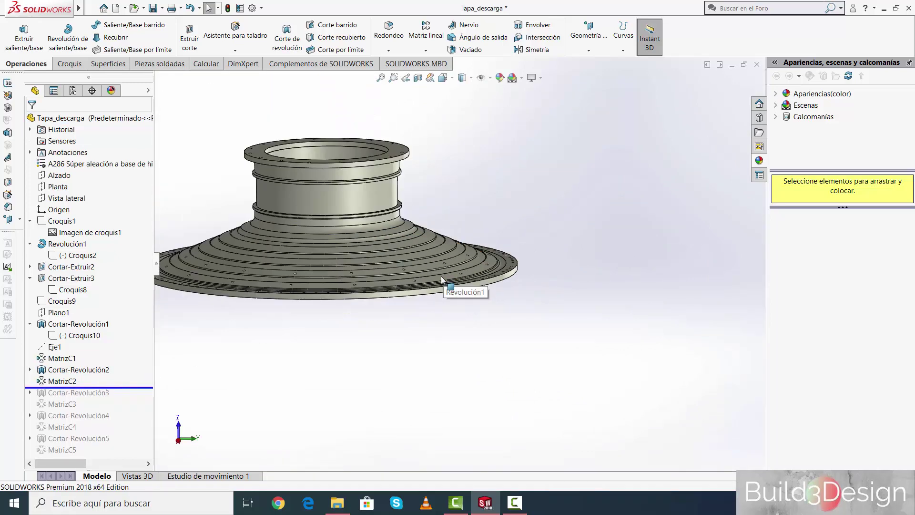
left_click(443, 77)
left_click(457, 117)
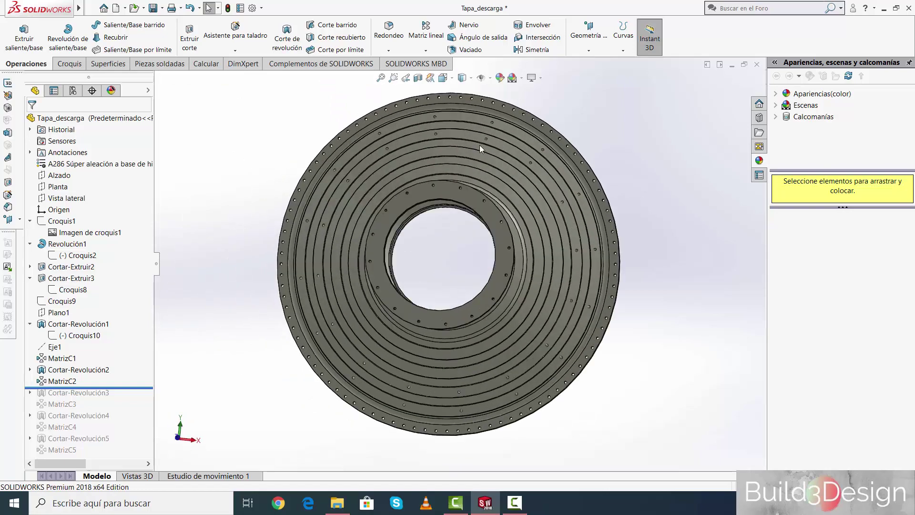
scroll(464, 158, "down", 2)
scroll(461, 158, "down", 2)
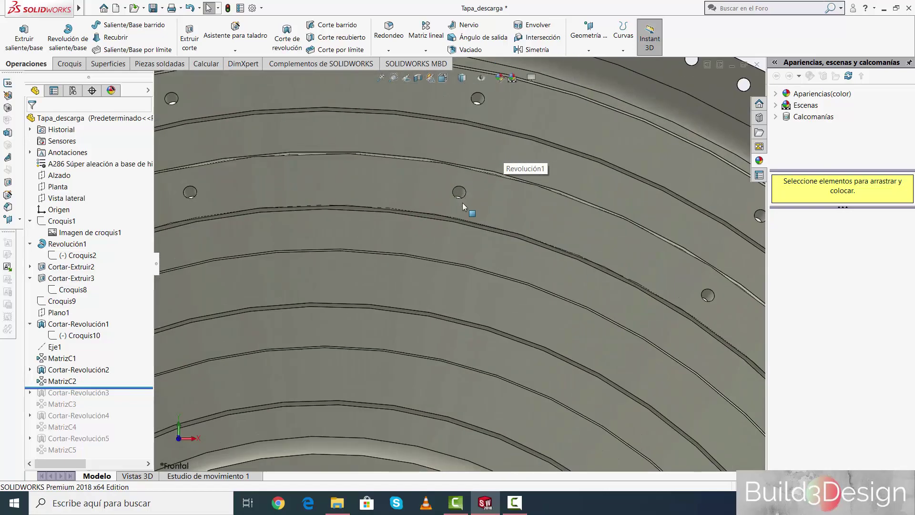
scroll(463, 202, "up", 5)
scroll(456, 324, "down", 3)
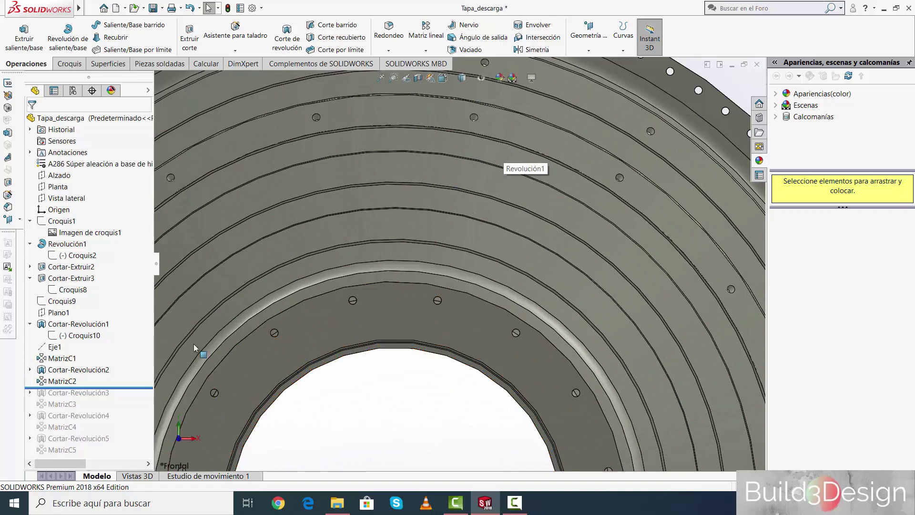
Step: Edit and accept MatrizC2, repeating Cortar-Revolución2 16 times over 360° around Eje1
left_click(71, 370)
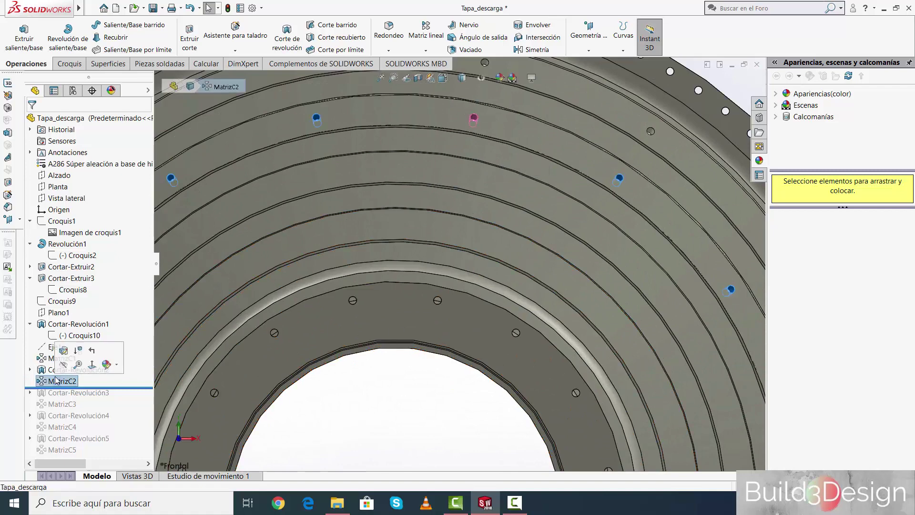
right_click(534, 201)
left_click(556, 225)
scroll(482, 248, "up", 5)
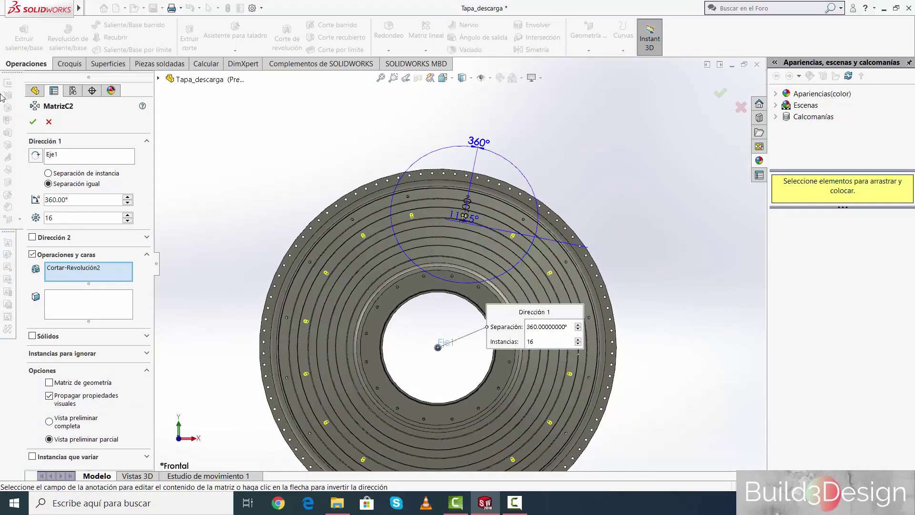
left_click(32, 122)
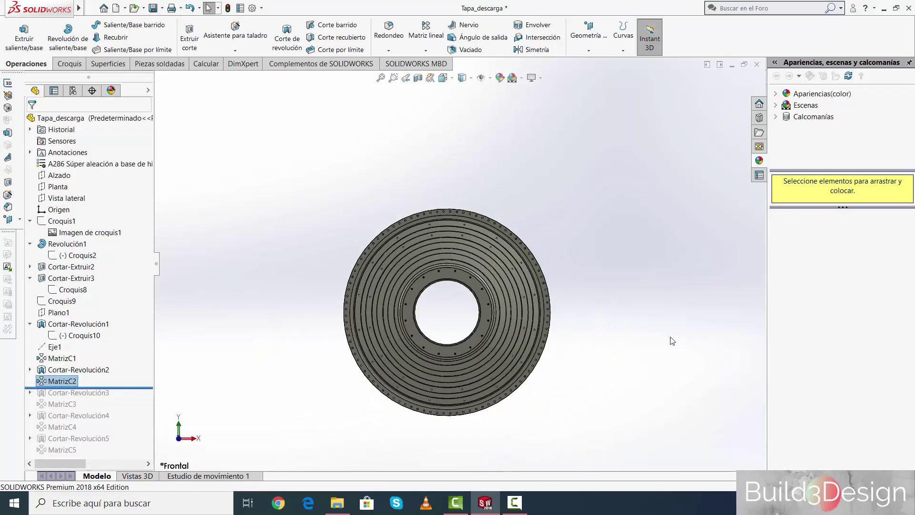
left_click(515, 503)
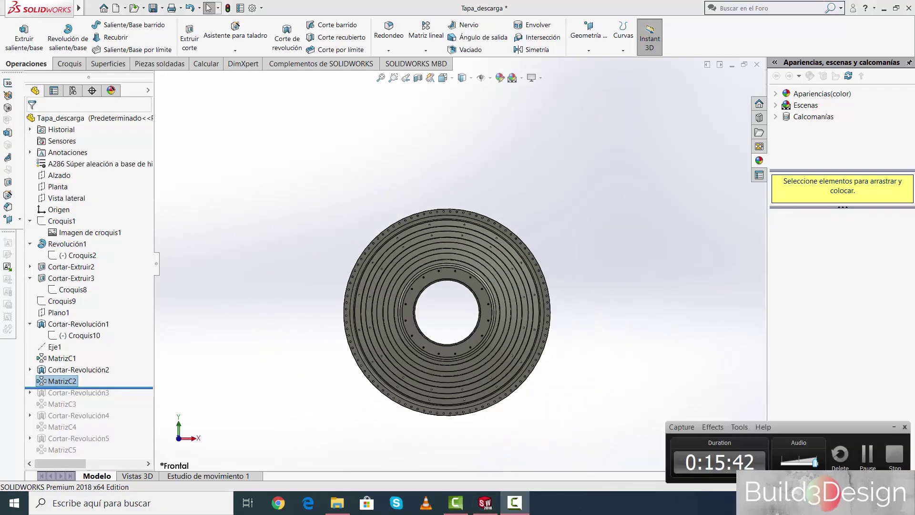
left_click(603, 429)
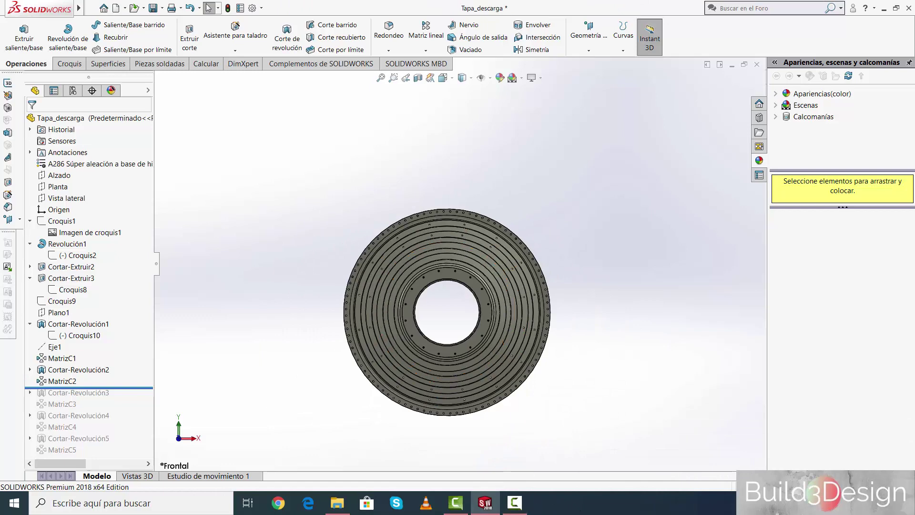
left_click(518, 505)
left_click(518, 506)
scroll(510, 351, "down", 2)
scroll(510, 351, "up", 1)
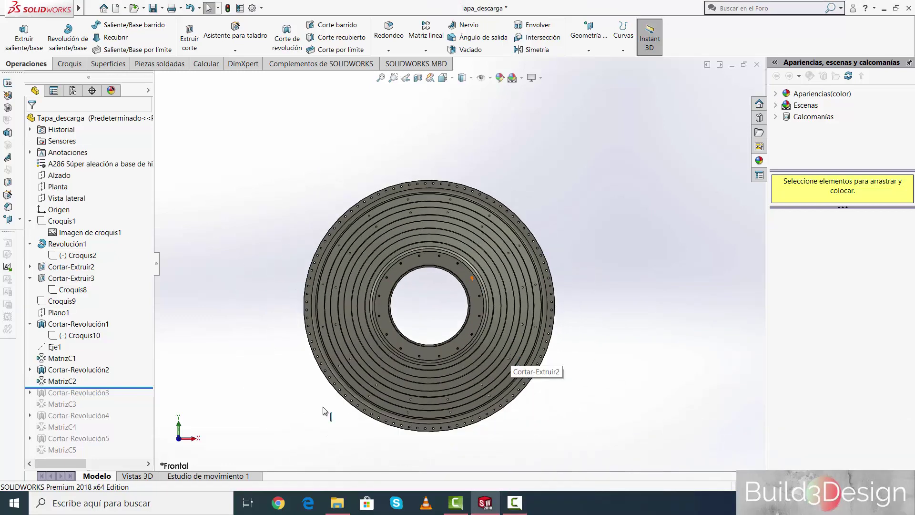
Step: Roll forward through Cortar-Revolución3, MatrizC3, Cortar-Revolución4 and MatrizC4, then fit and orbit the cover
left_click_drag(143, 388, 144, 398)
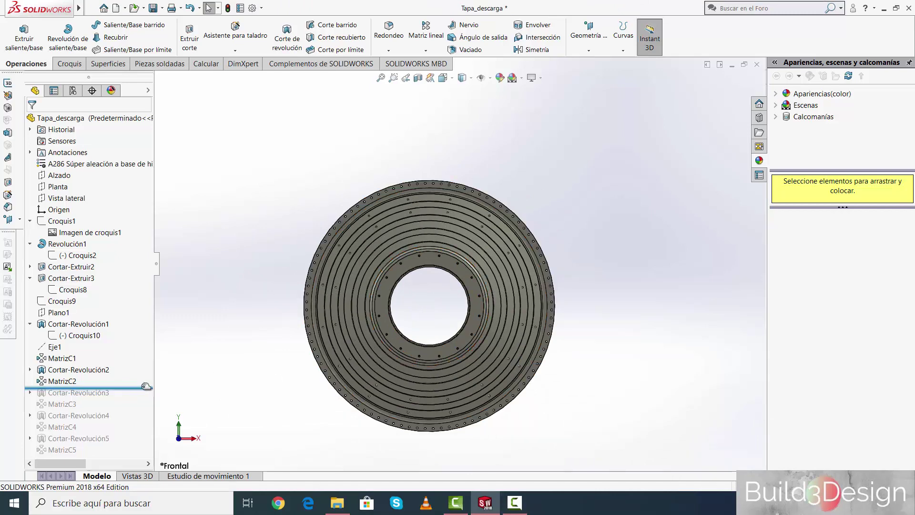
scroll(452, 242, "down", 3)
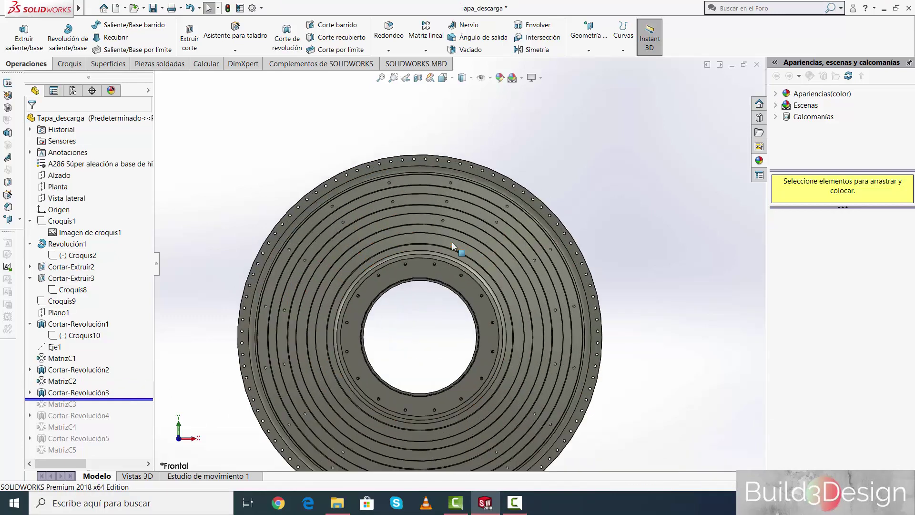
scroll(445, 233, "down", 2)
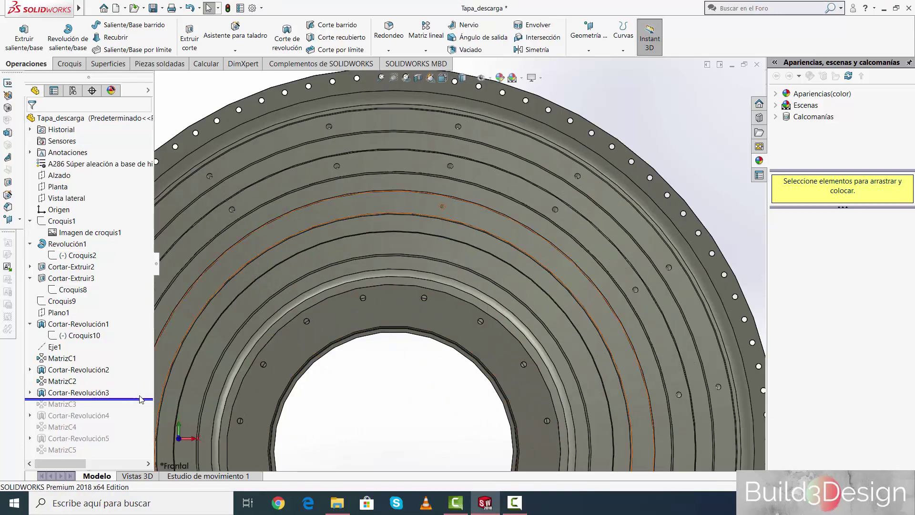
left_click_drag(143, 397, 143, 409)
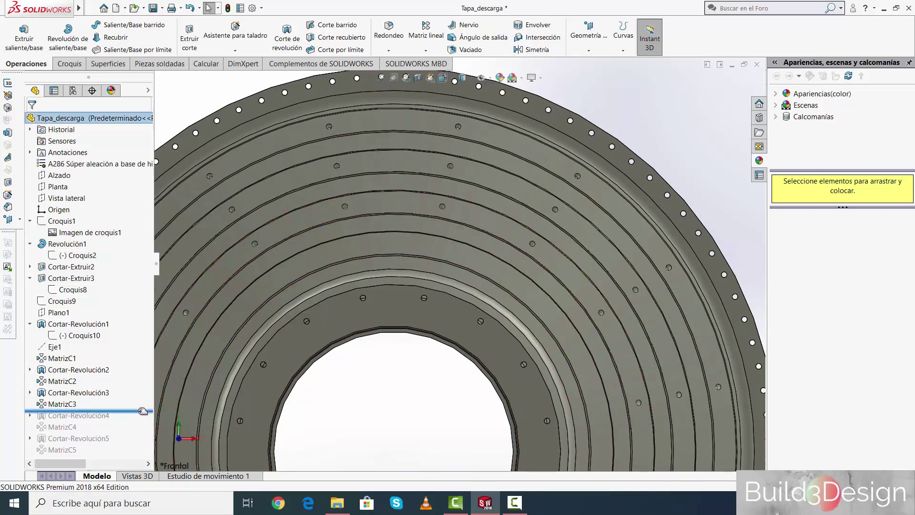
left_click_drag(139, 411, 139, 422)
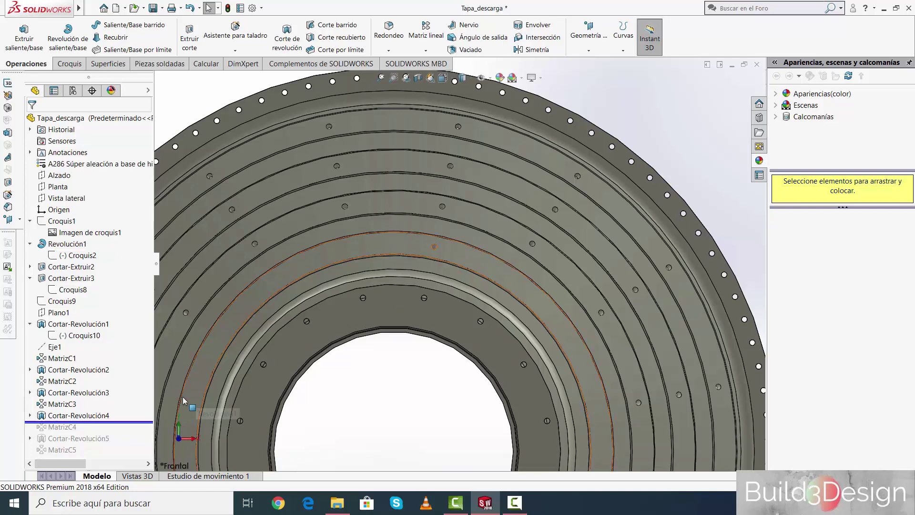
left_click_drag(145, 420, 139, 453)
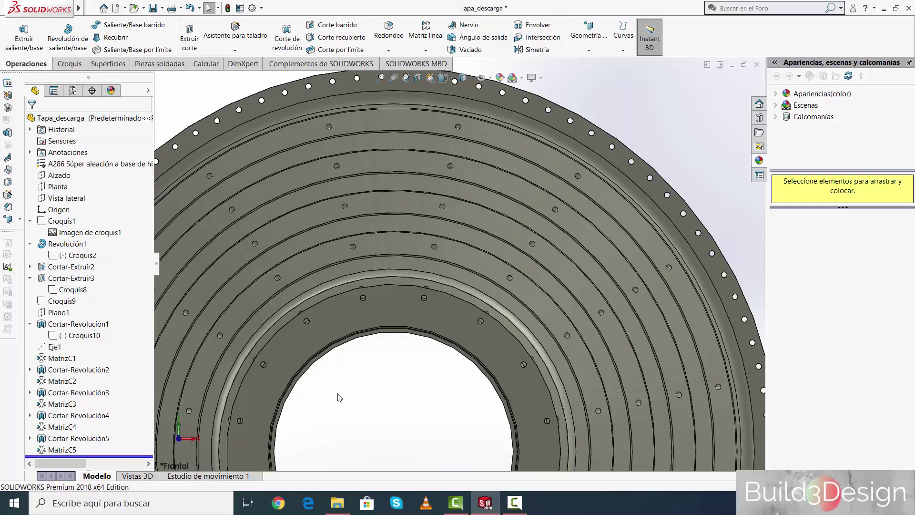
key("z")
mouse_move(443, 341)
middle_mouse_down()
mouse_move(574, 325)
mouse_move(520, 312)
middle_mouse_up()
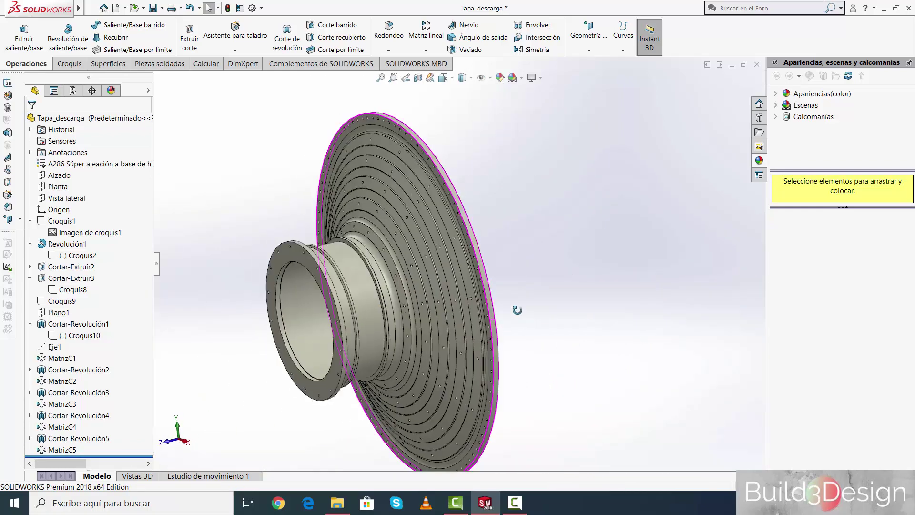
Step: Orbit and zoom around the rebuilt cover, viewing its back, face and side
scroll(572, 329, "down", 3)
scroll(582, 301, "up", 2)
scroll(582, 296, "down", 2)
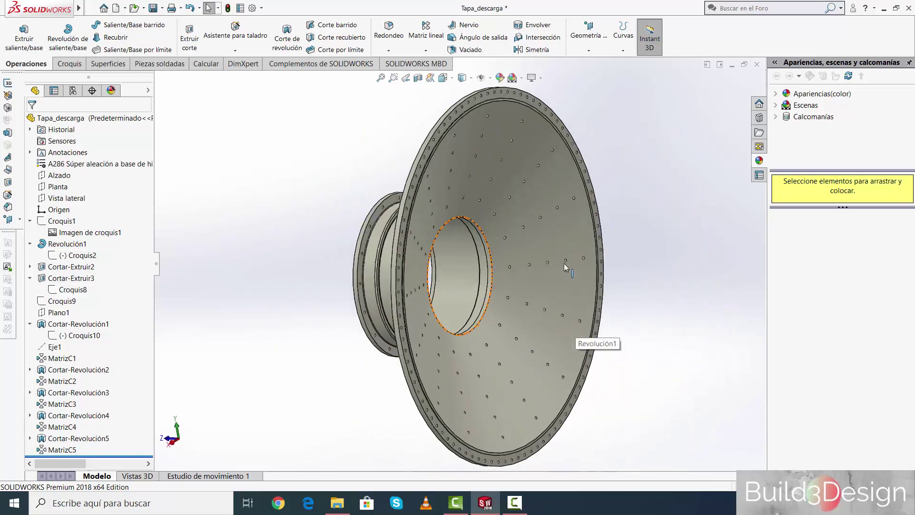
mouse_move(582, 286)
middle_mouse_down()
mouse_move(486, 270)
mouse_move(637, 318)
middle_mouse_up()
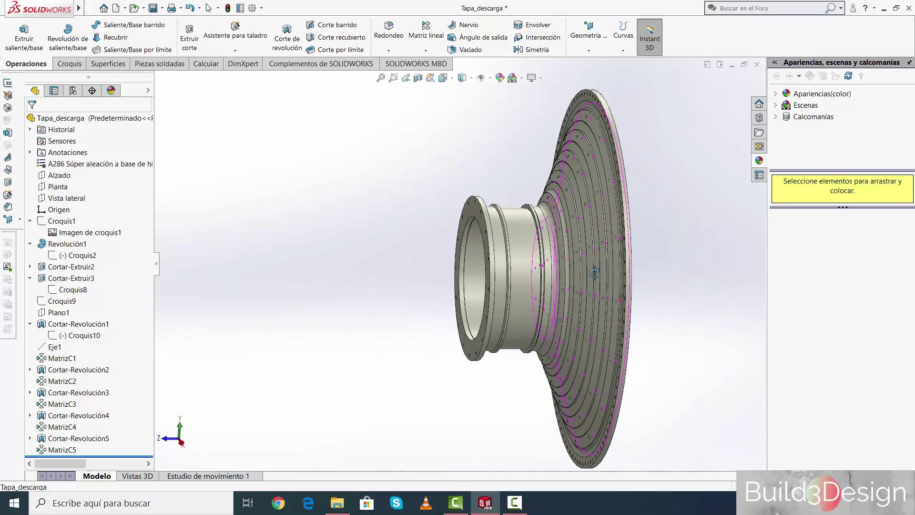
scroll(605, 285, "up", 2)
scroll(455, 295, "down", 4)
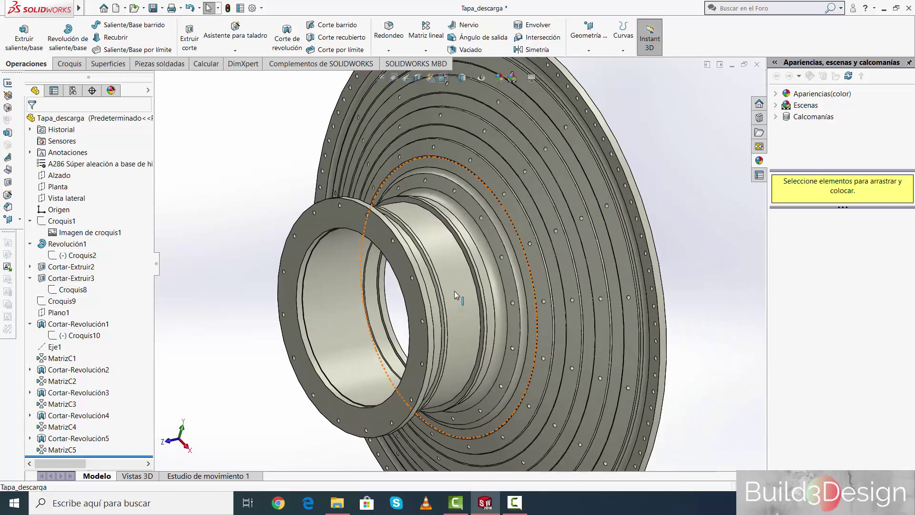
key("f")
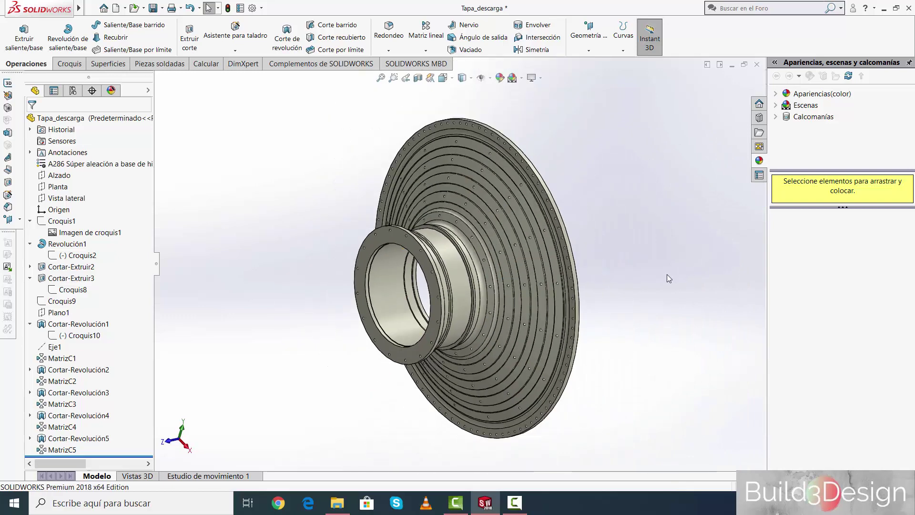
middle_click_drag(667, 274, 691, 279)
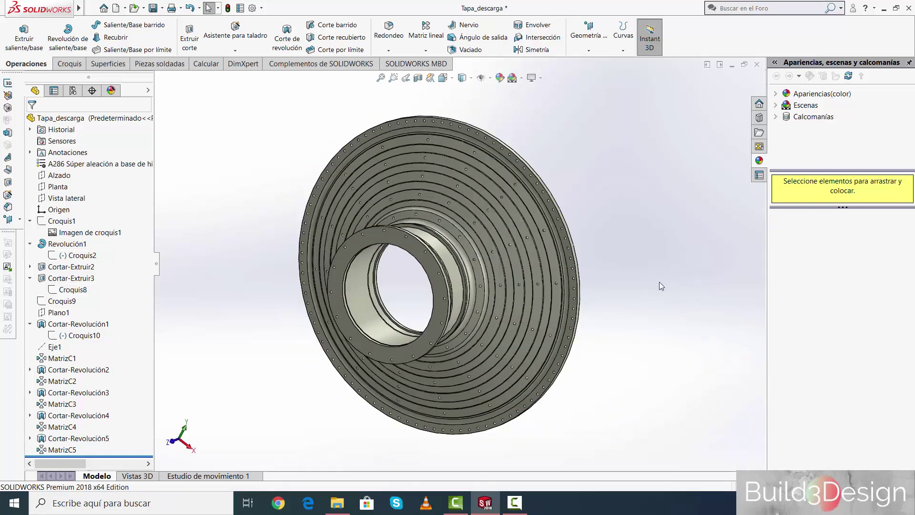
middle_click_drag(547, 295, 165, 274)
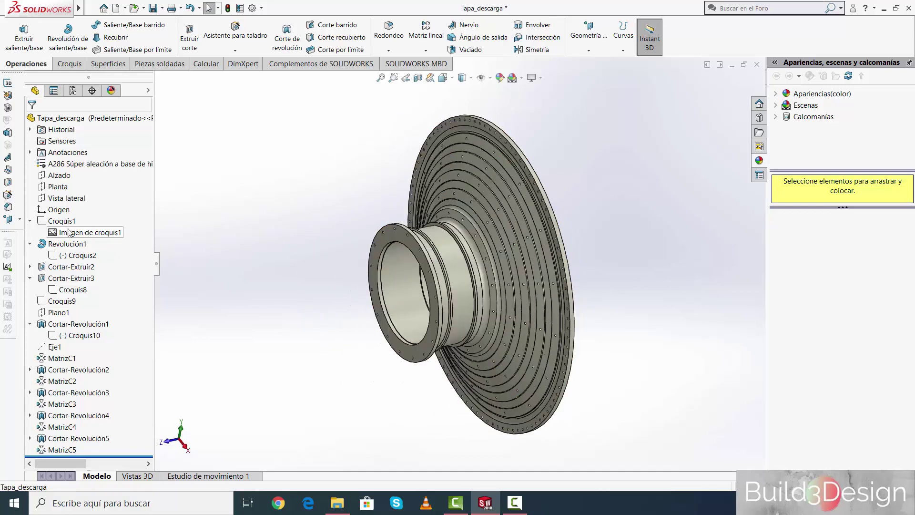
Step: Check and accept the acero pulido appearance on Tapa_descarga, then return to the FeatureManager
left_click(111, 91)
mouse_move(67, 152)
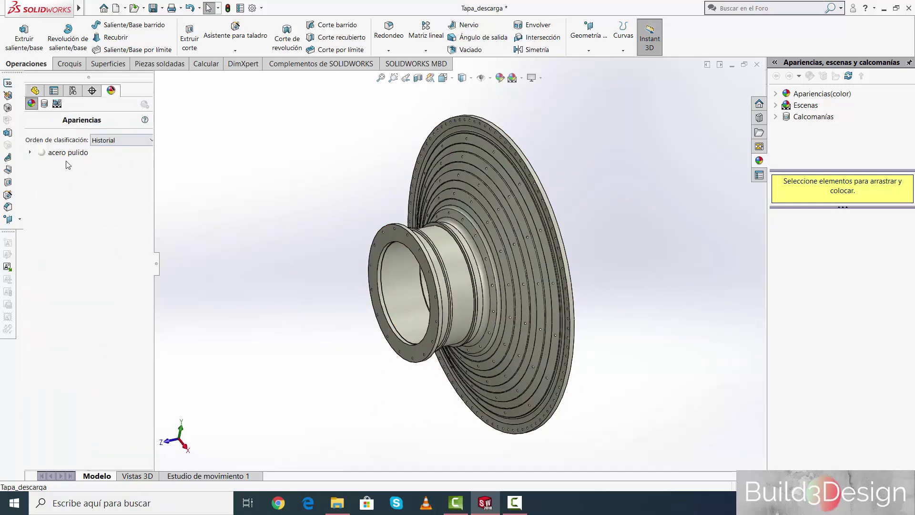
left_click(74, 154)
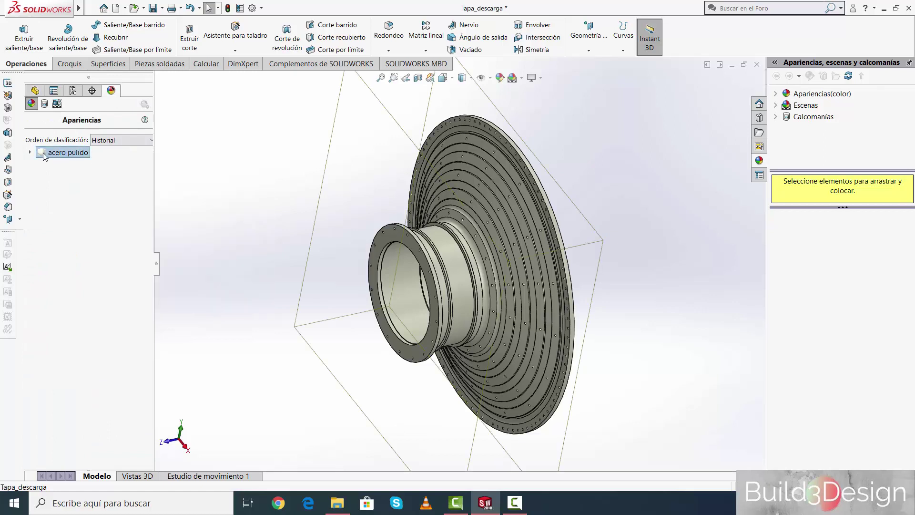
left_click(31, 153)
left_click(89, 169)
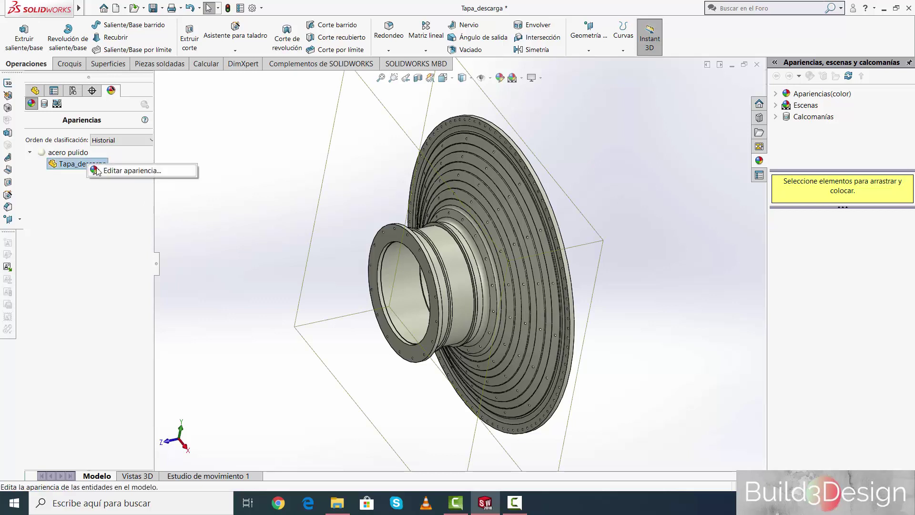
left_click(129, 171)
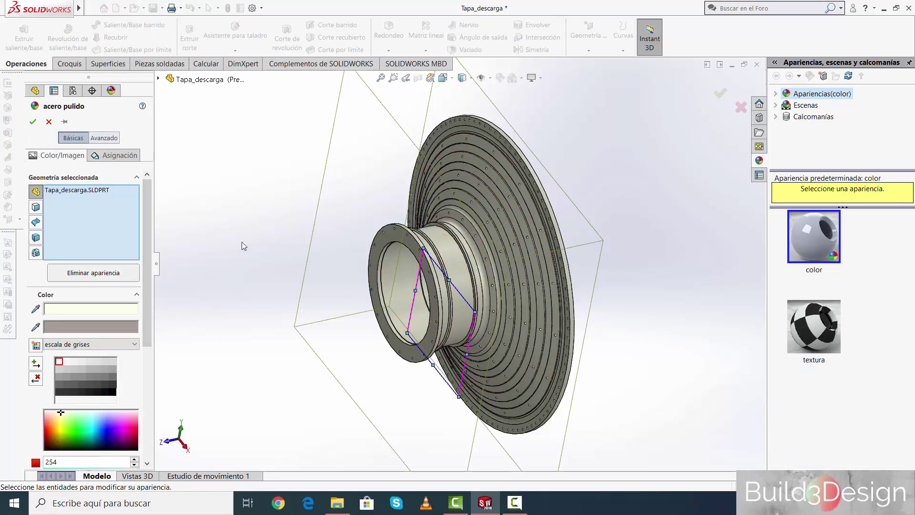
left_click(38, 124)
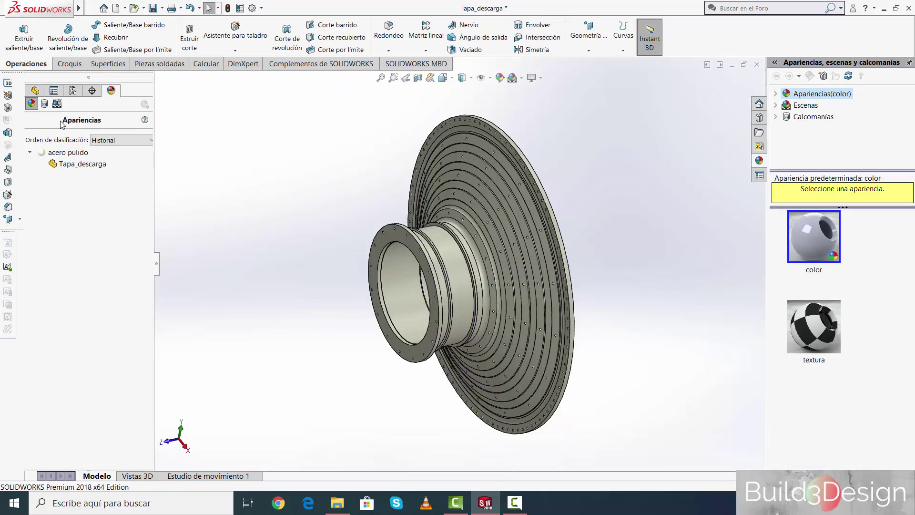
left_click(36, 91)
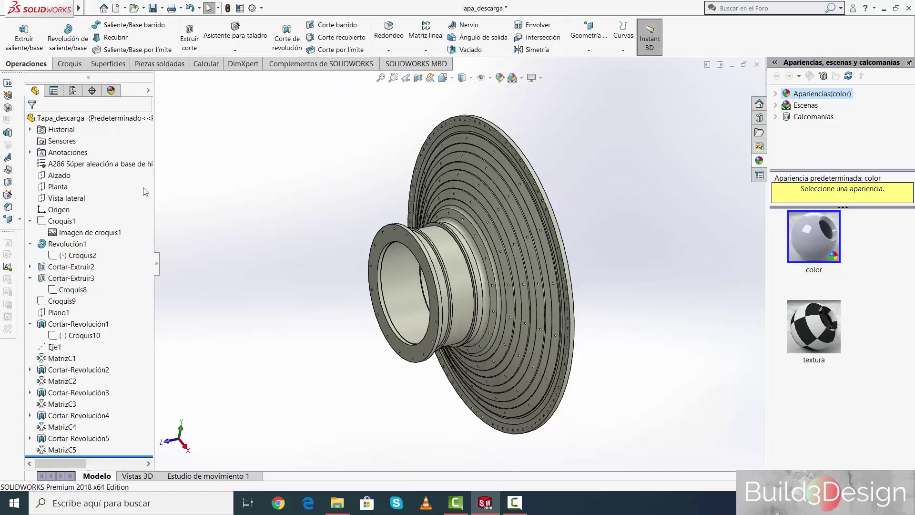
right_click(84, 164)
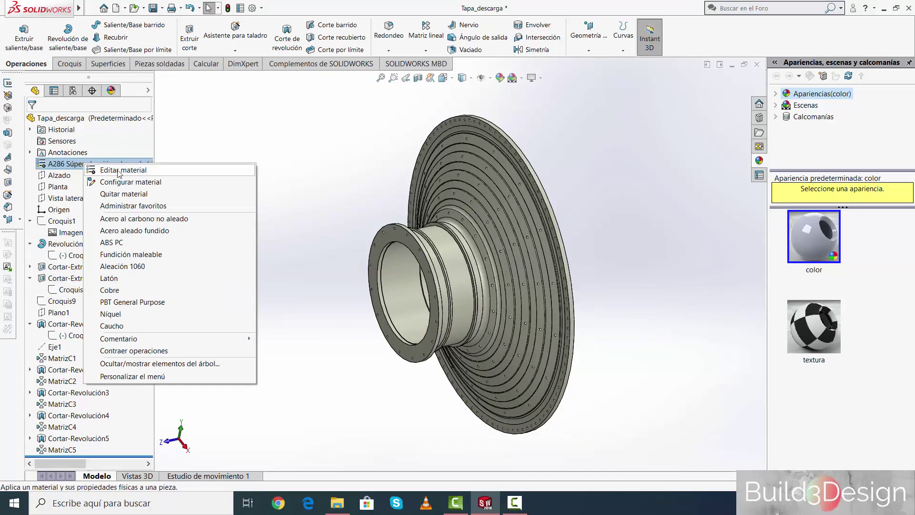
left_click(120, 170)
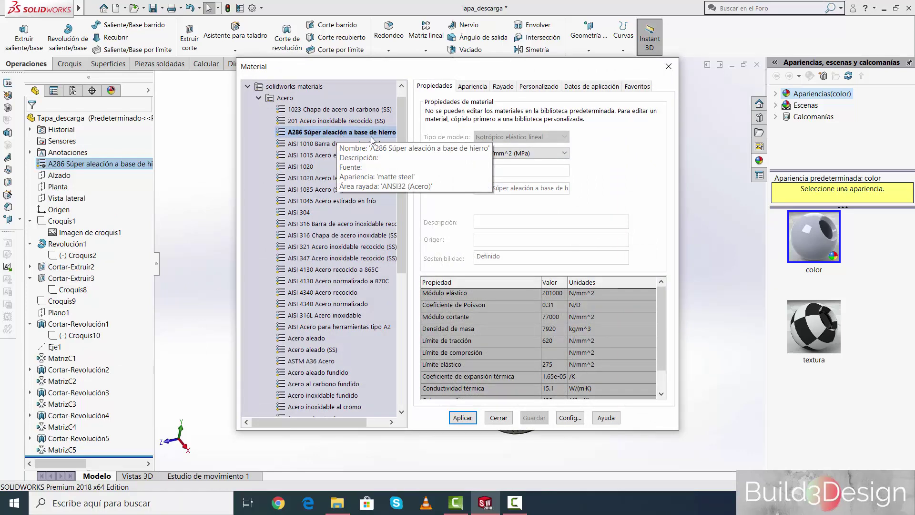
left_click(498, 418)
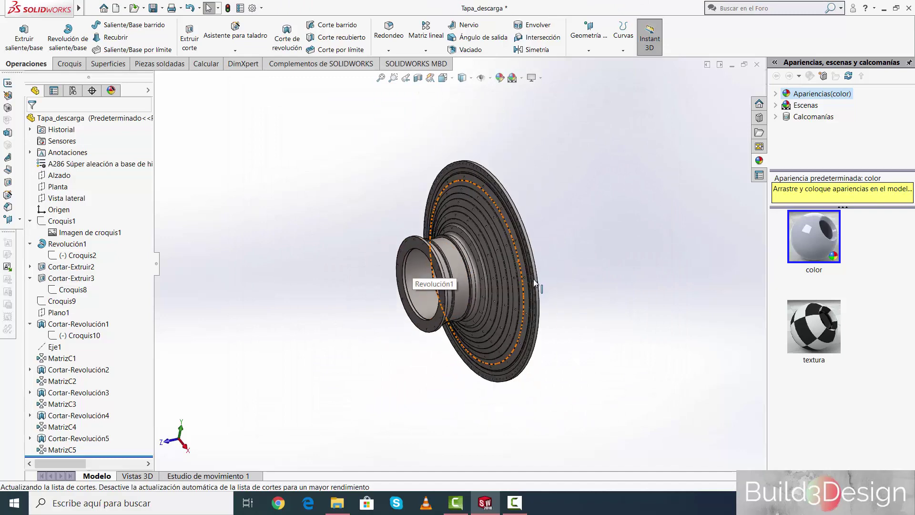
mouse_move(535, 282)
middle_mouse_down()
mouse_move(551, 301)
mouse_move(499, 292)
mouse_move(381, 321)
mouse_move(462, 309)
mouse_move(507, 332)
mouse_move(487, 278)
middle_mouse_up()
scroll(551, 301, "down", 3)
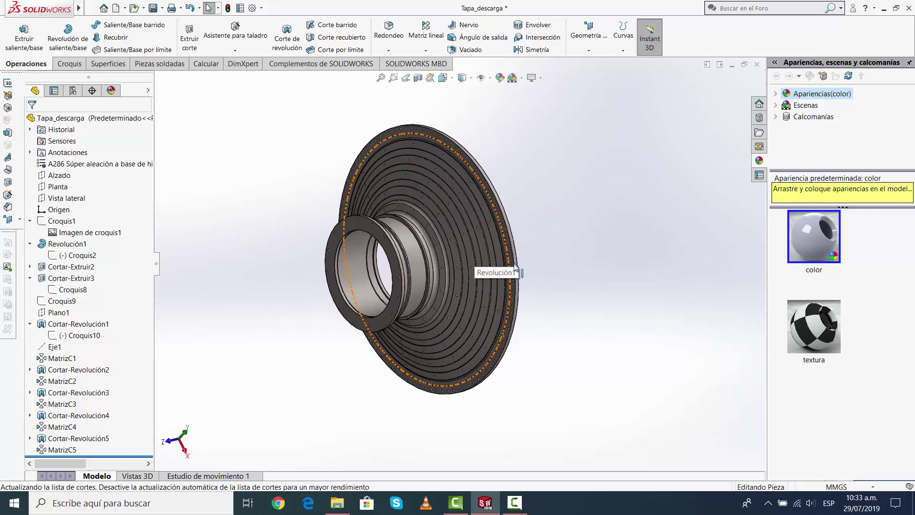